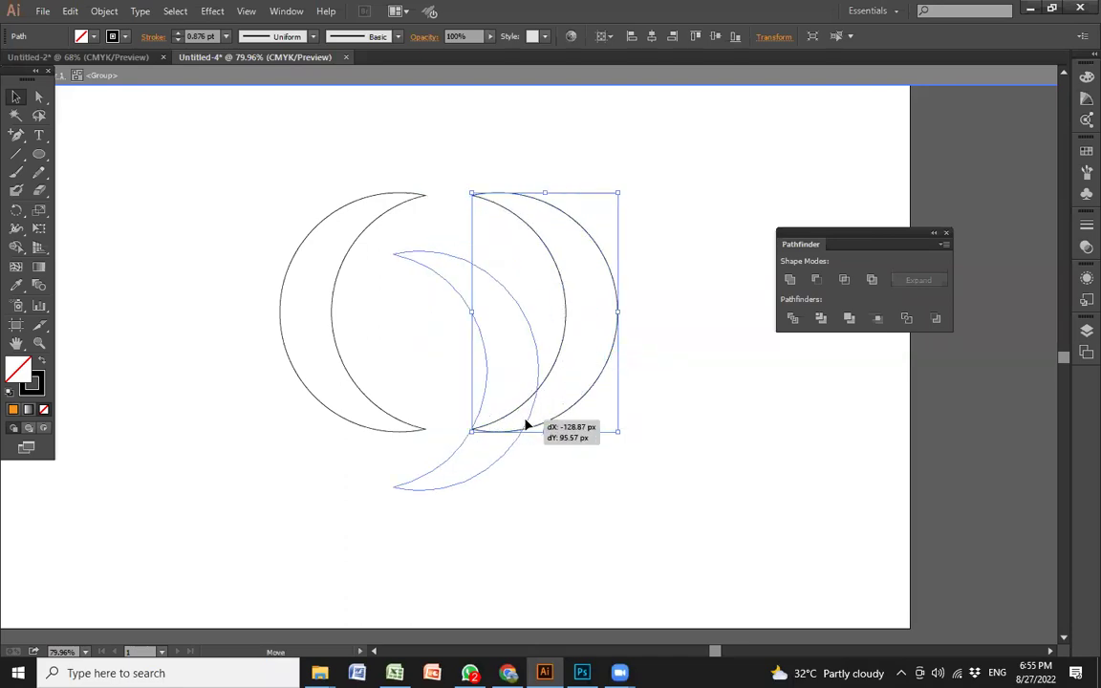
click(646, 474)
double_click(574, 496)
drag(574, 495, 198, 197)
key(ctrl+z)
key(ctrl+z)
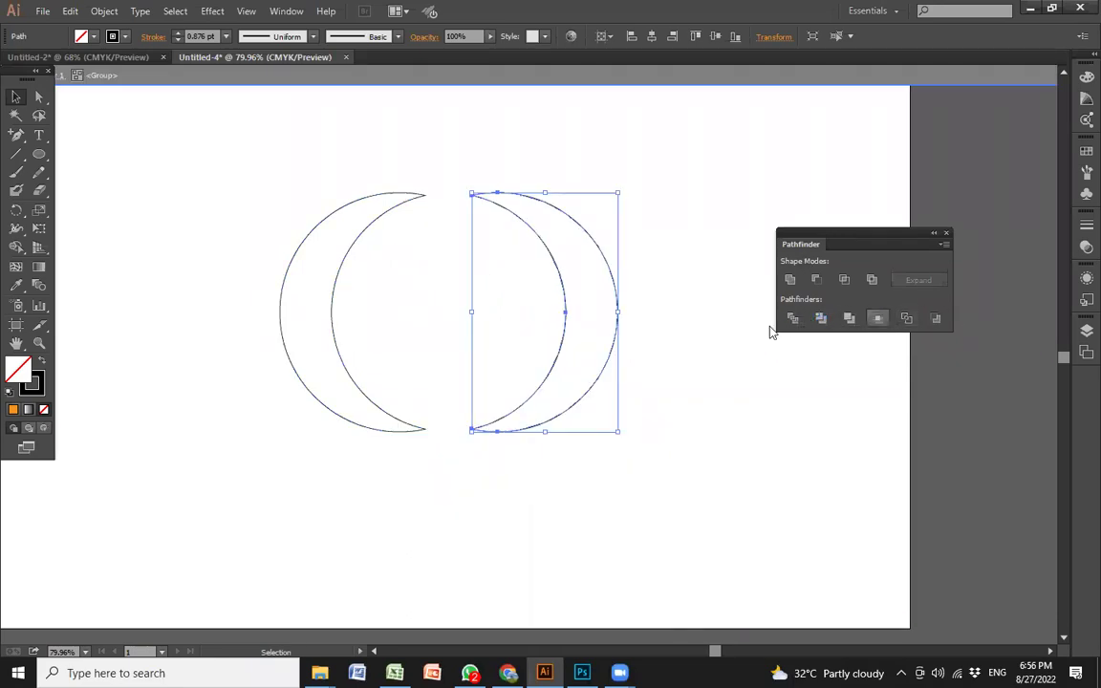
- Exit the group's isolation mode and delete both crescent shapes from the artboard
key(Escape)
drag(671, 470, 348, 304)
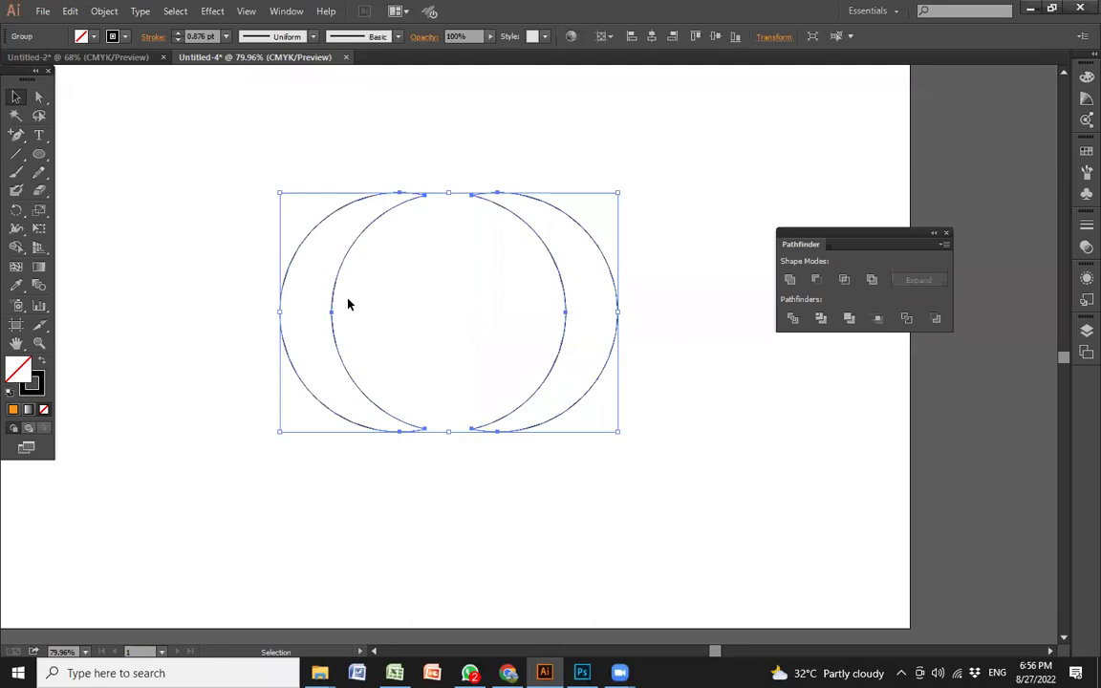
key(Delete)
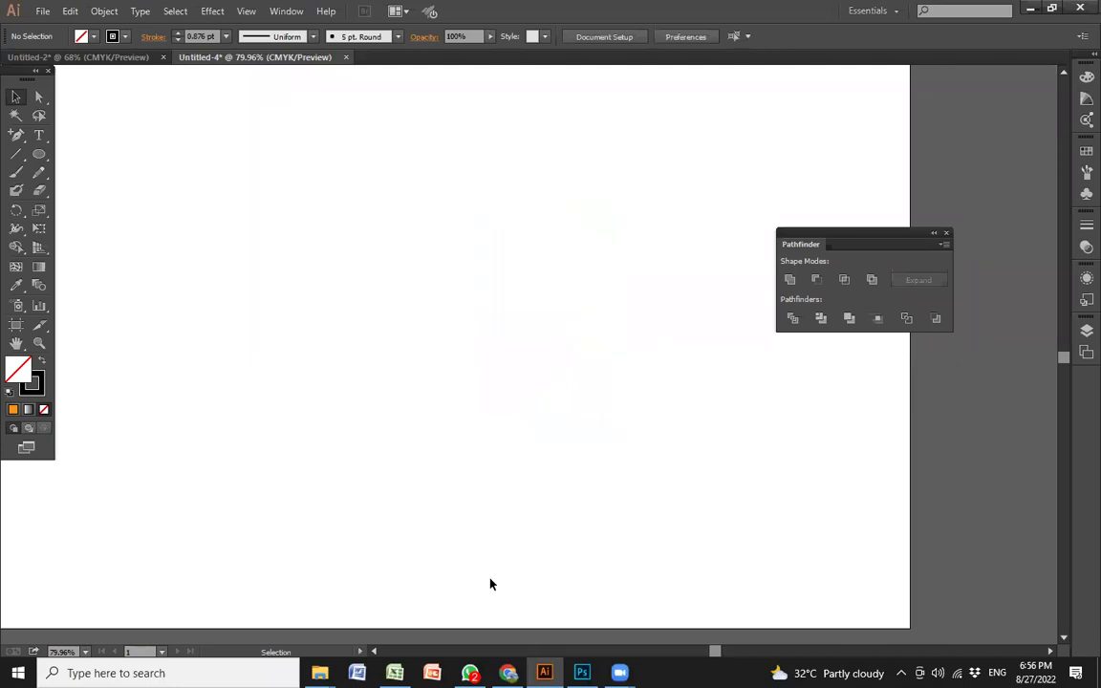
- Switch to Chrome, close the Assignment 2 preview in Google Drive and open Assignment 1 - Ludo star.pdf
click(508, 673)
scroll(563, 328, up, 5)
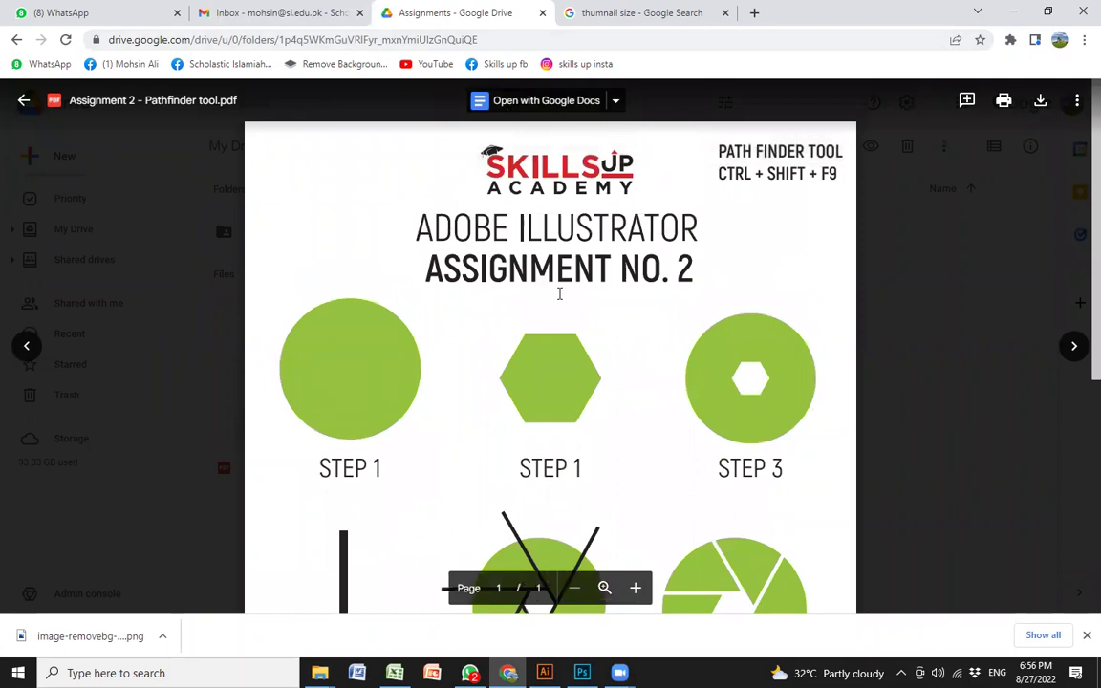
scroll(564, 293, down, 3)
click(969, 315)
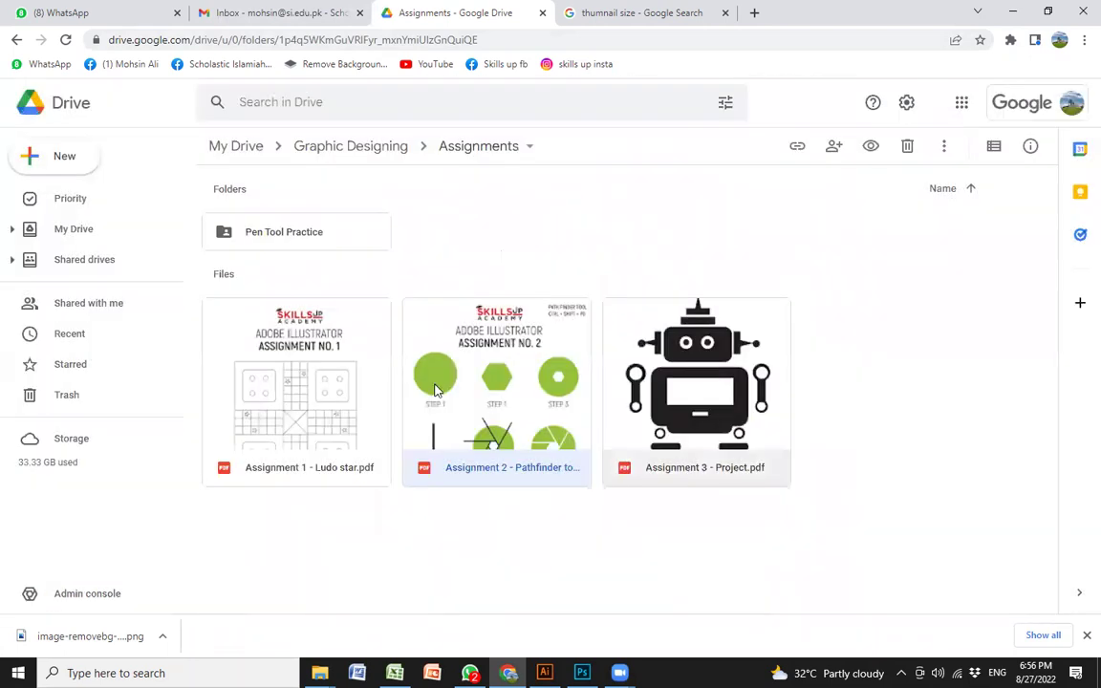
double_click(332, 381)
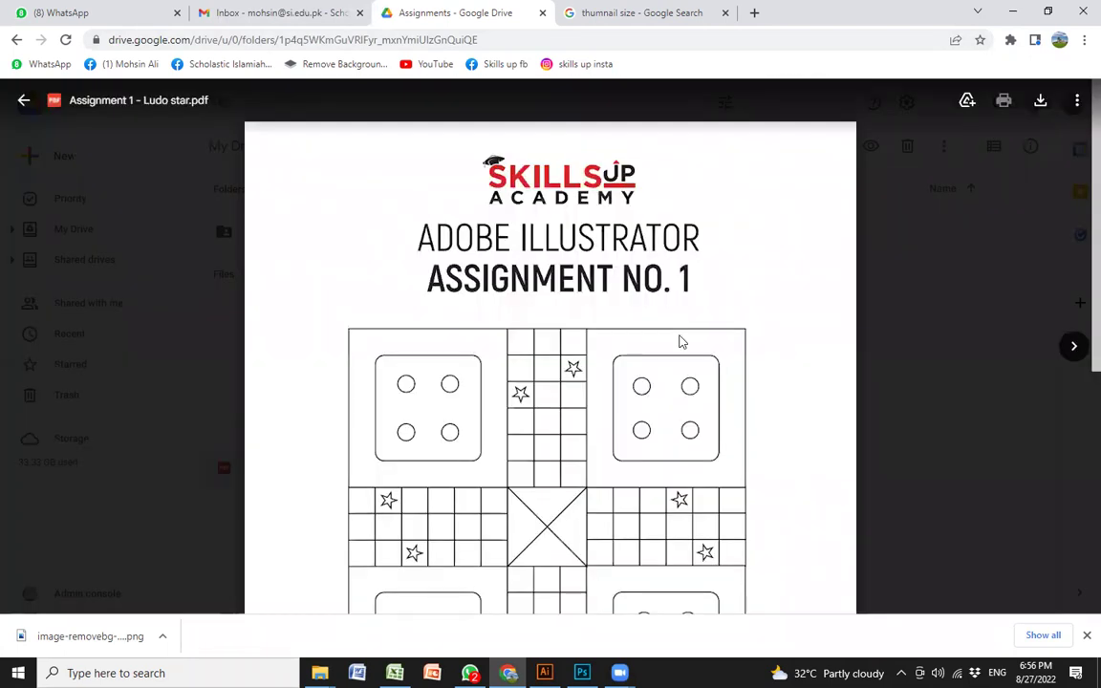
- Examine the ludo board drawing and the list of tools taught in the Assignment 1 PDF
scroll(828, 348, down, 3)
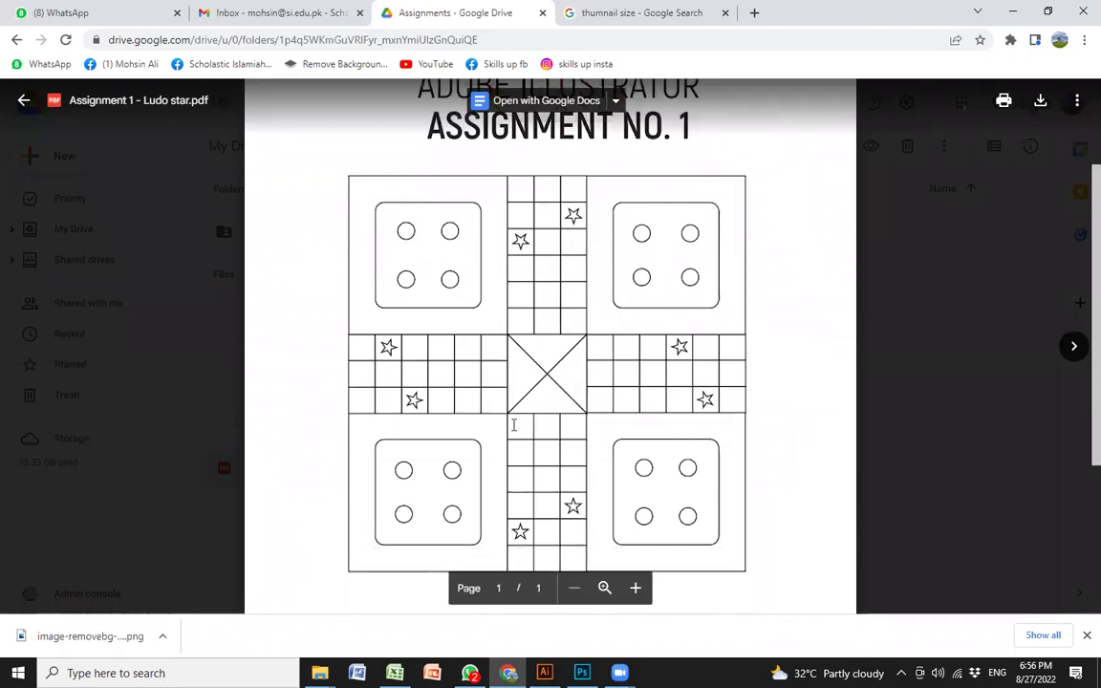
scroll(751, 335, down, 5)
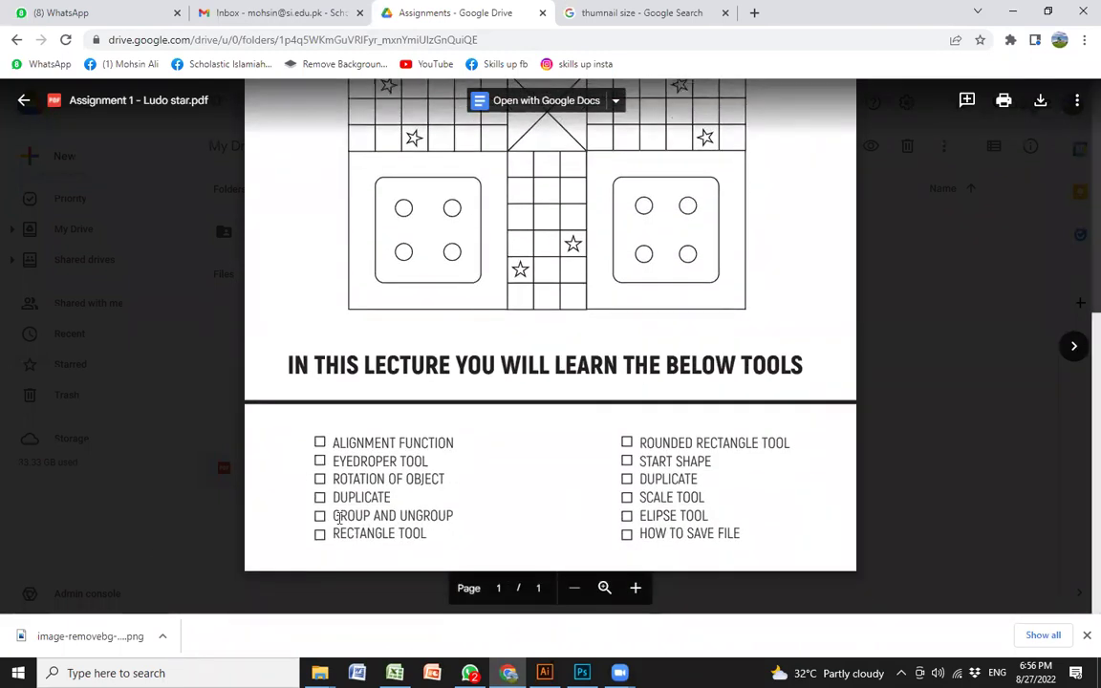
drag(332, 449, 717, 545)
scroll(525, 452, up, 5)
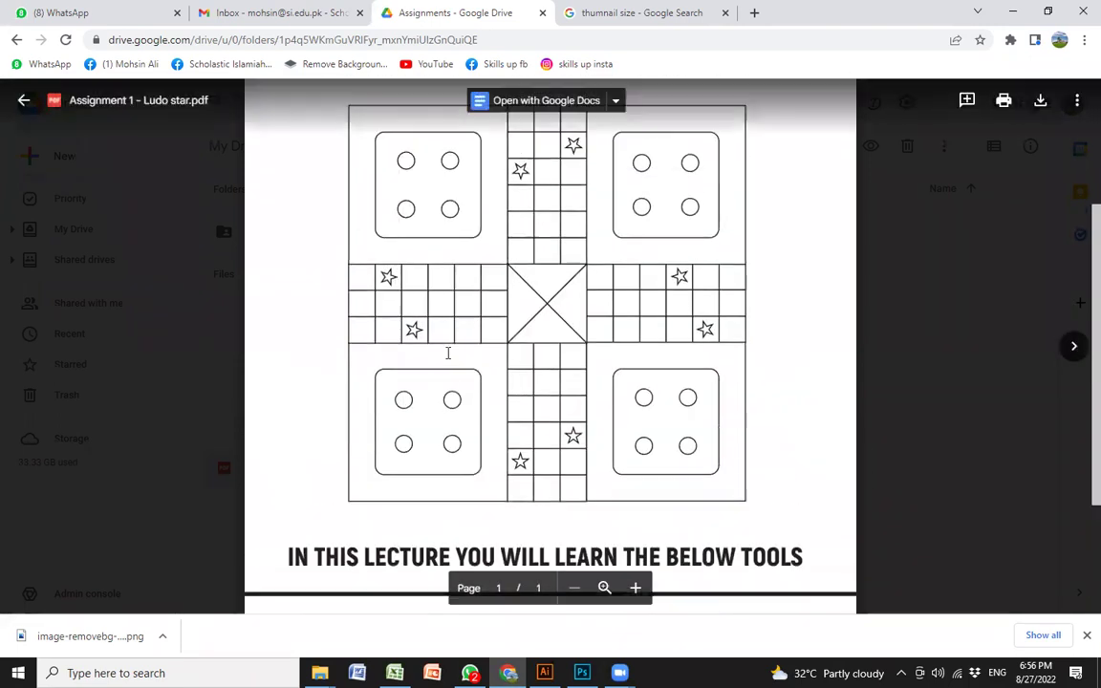
scroll(525, 452, down, 1)
scroll(541, 411, up, 3)
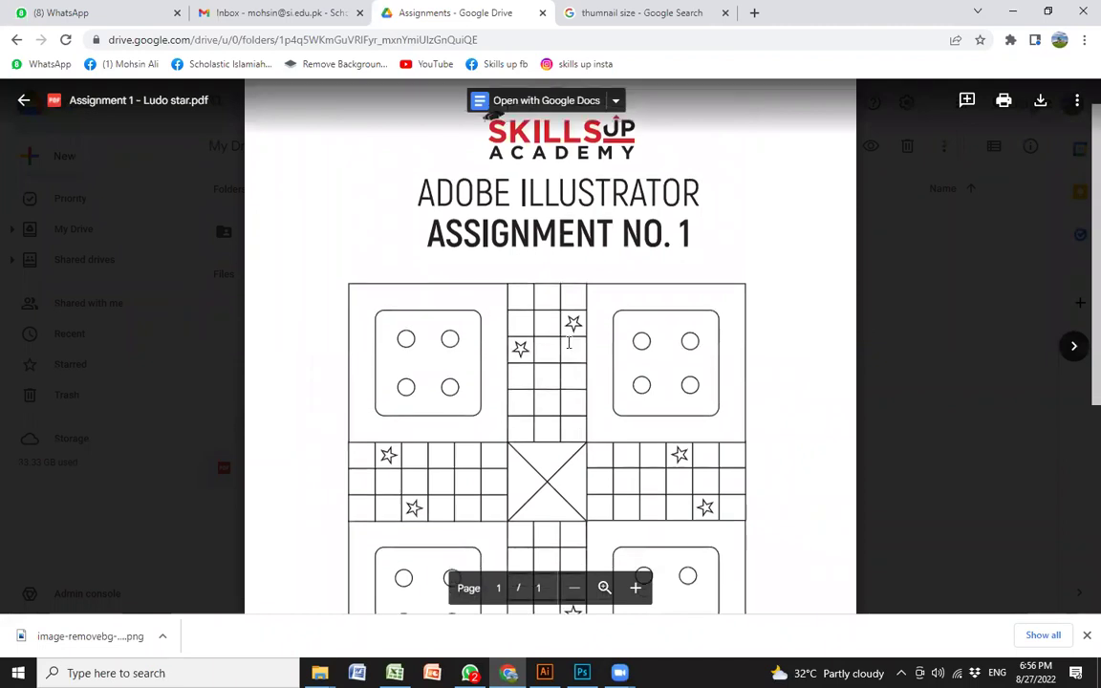
scroll(552, 376, down, 1)
scroll(422, 344, down, 1)
scroll(363, 386, up, 1)
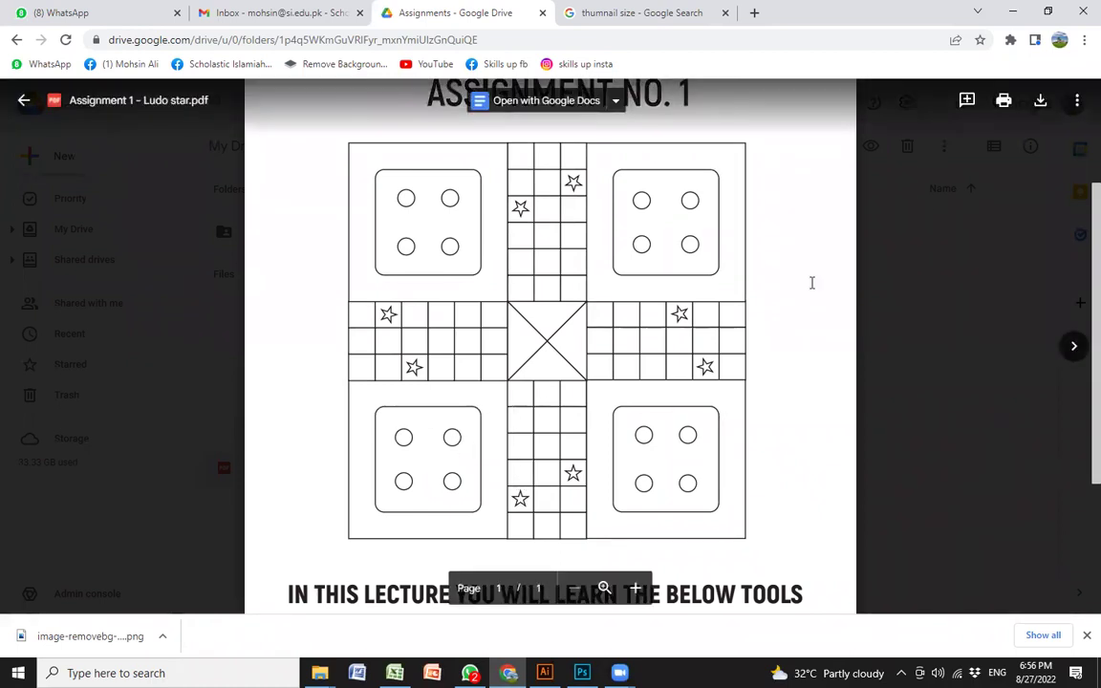
- Return to Illustrator and draw two five-pointed stars side by side with the Star tool
click(1013, 10)
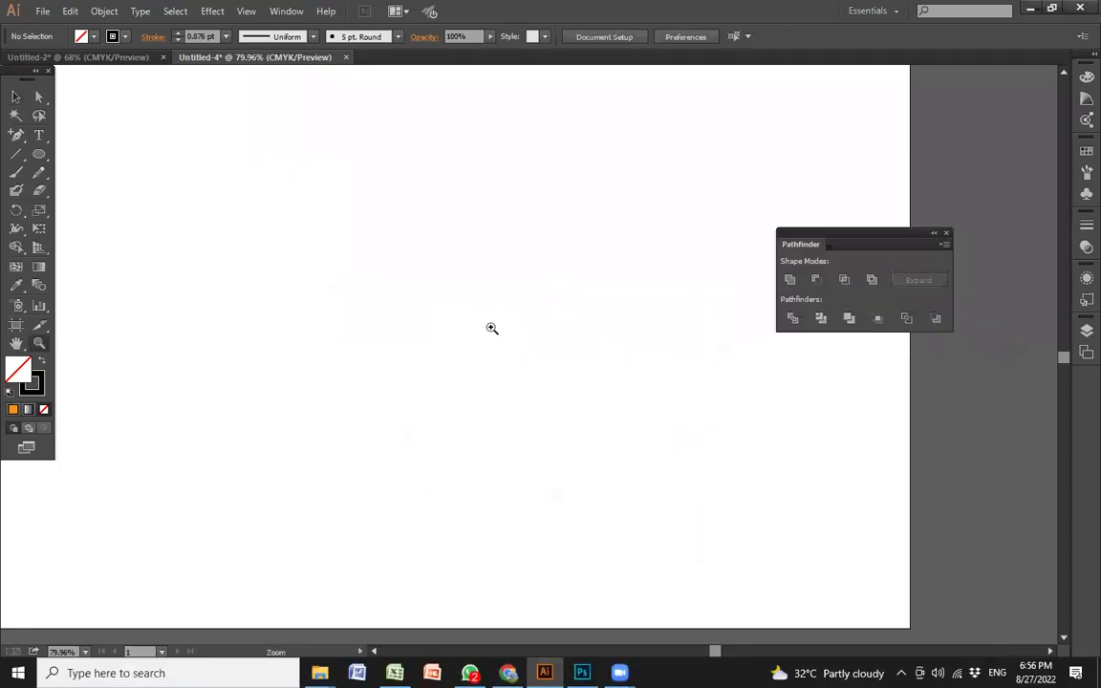
click(40, 158)
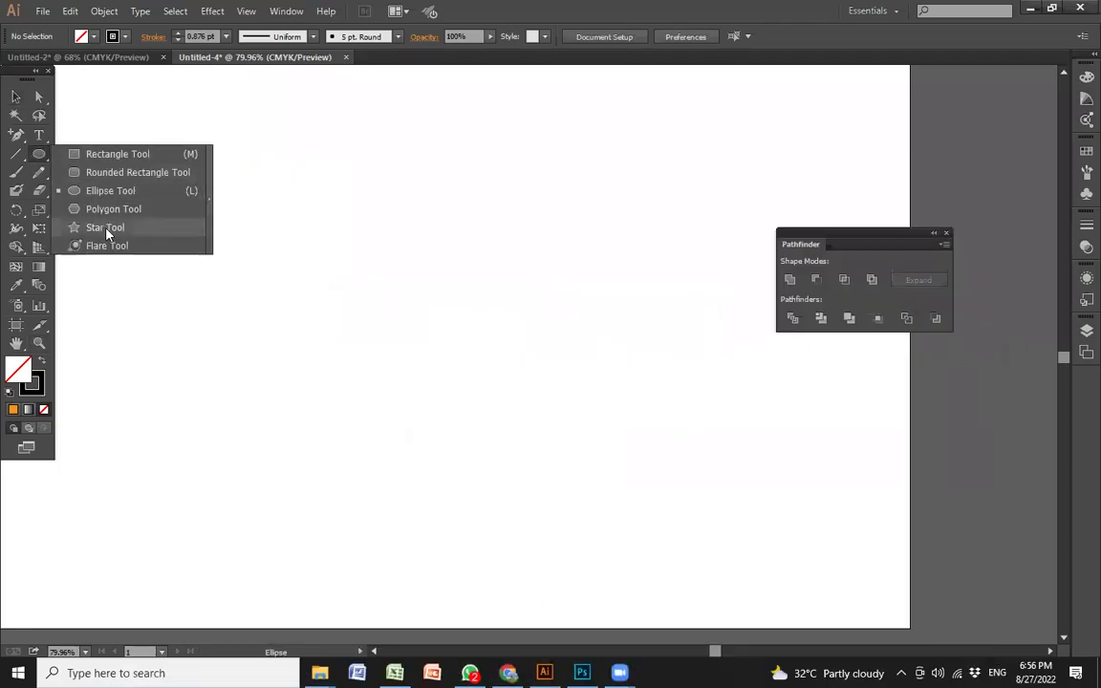
click(102, 230)
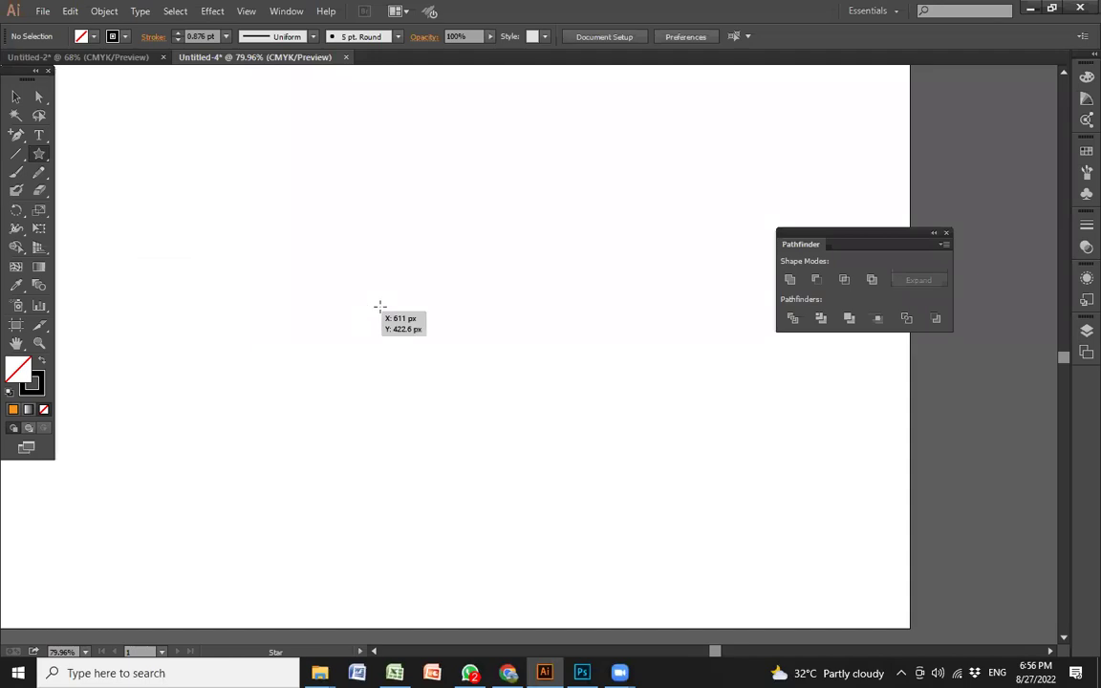
drag(364, 288, 409, 356)
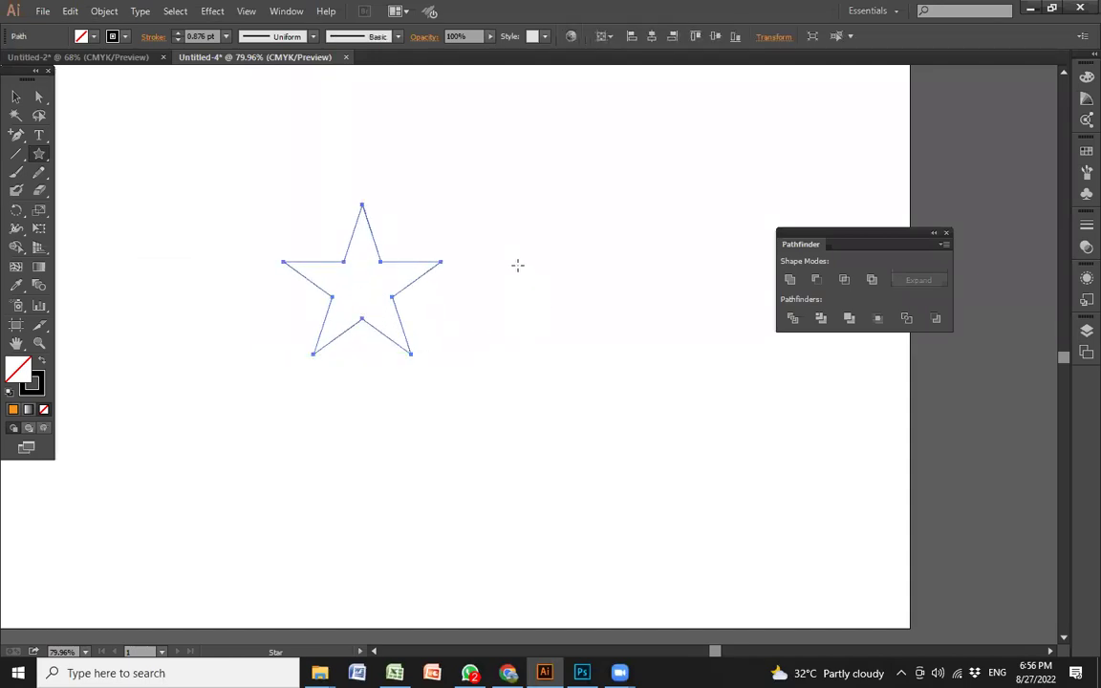
drag(519, 254, 571, 324)
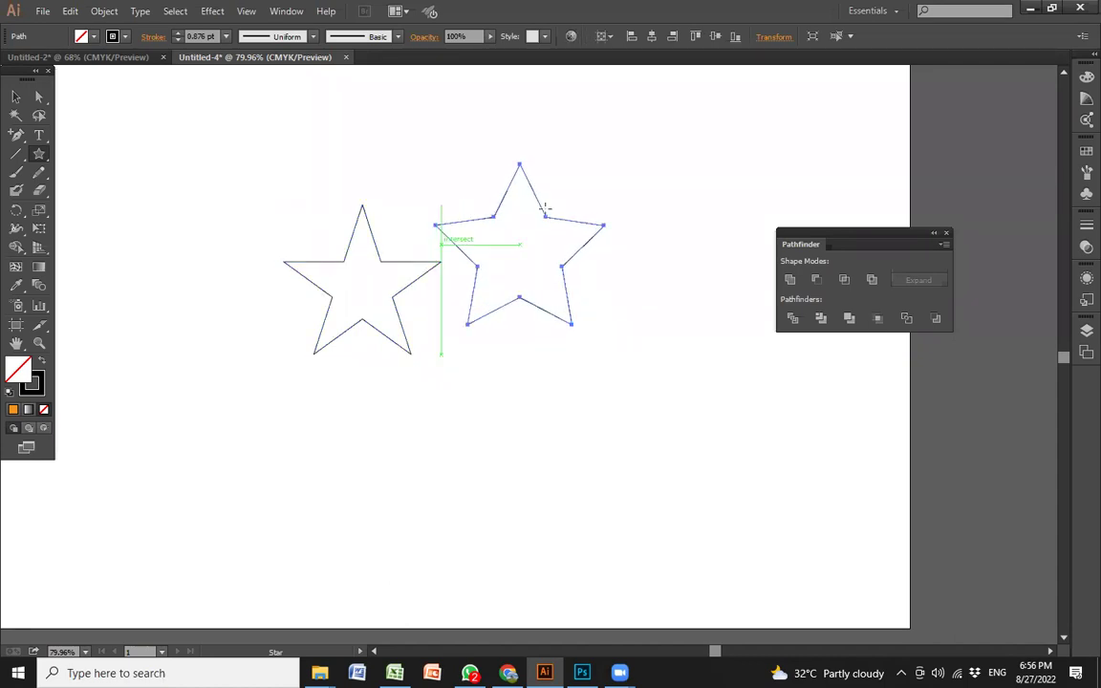
- Delete both stars from the artboard
key(v)
click(541, 399)
key(ctrl+a)
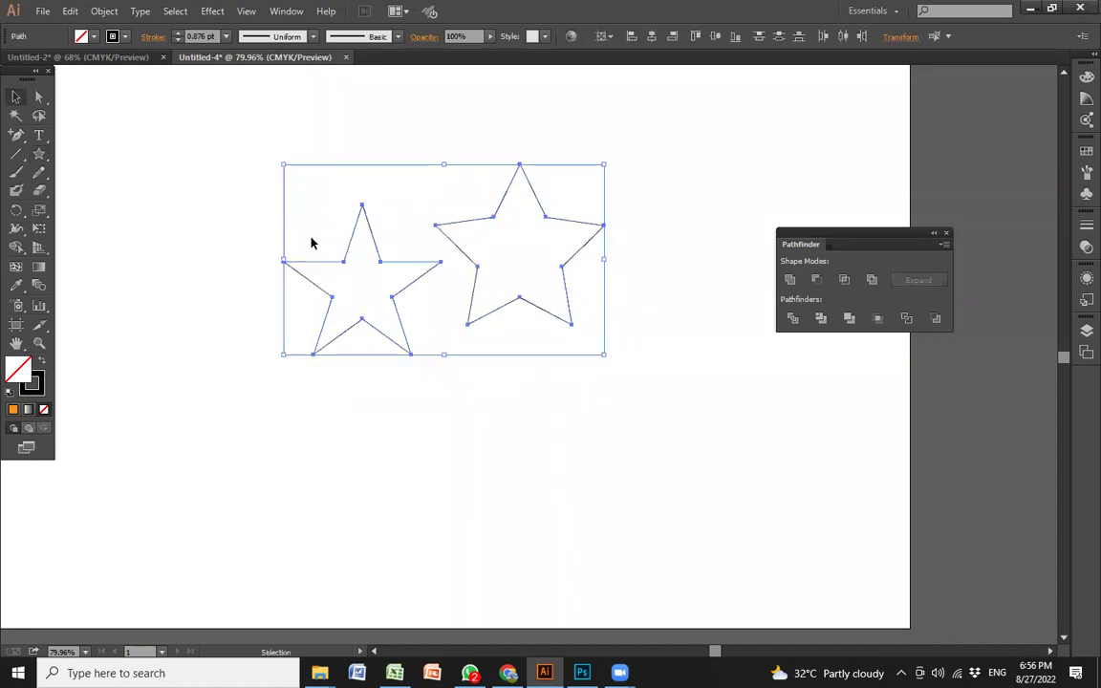
key(Delete)
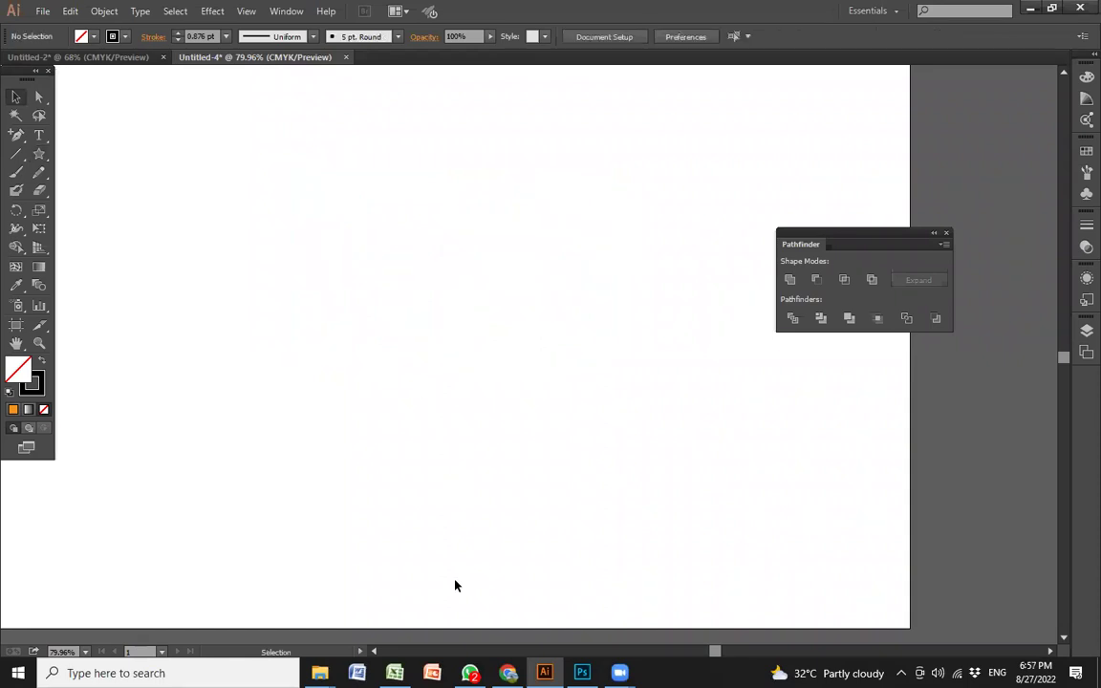
- Switch to Chrome, review the tool list at the end of Assignment 1 and close the preview
click(507, 673)
scroll(787, 423, down, 2)
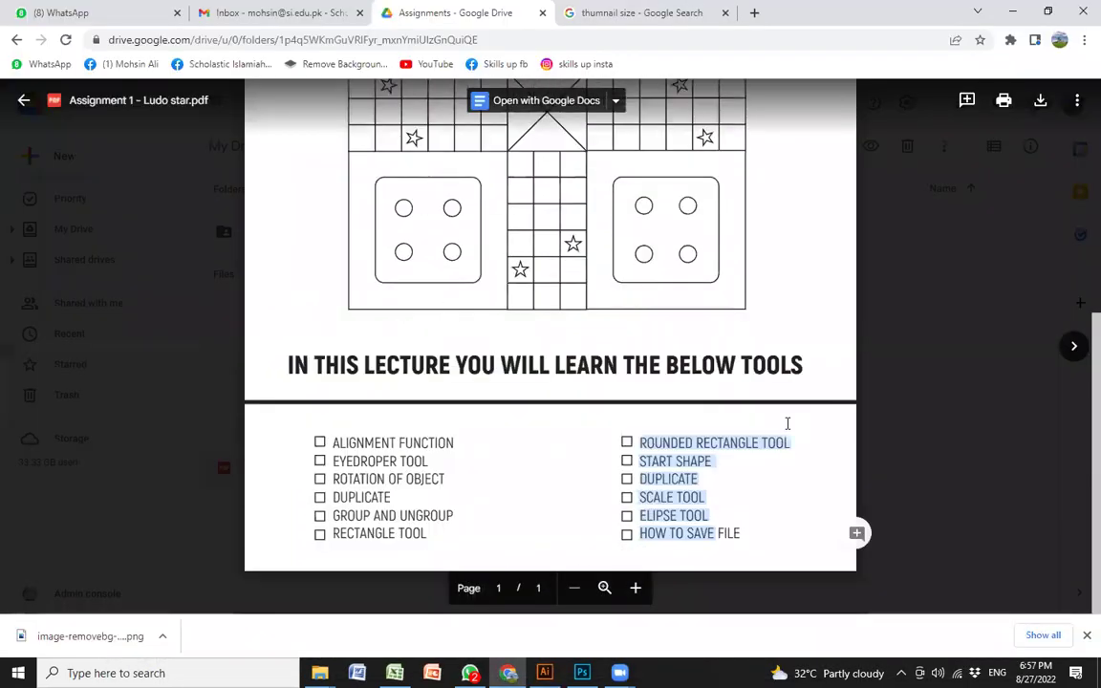
click(1032, 359)
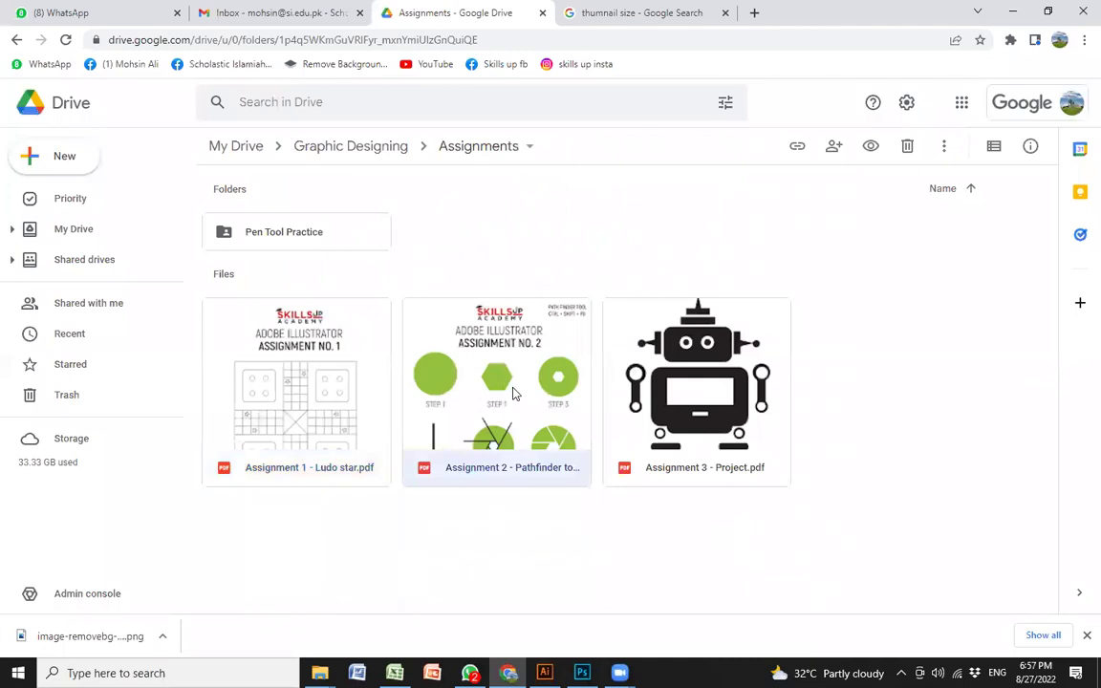
- Replace the thumbnail query in the open Google Images page with a search for "andriod logo"
click(645, 13)
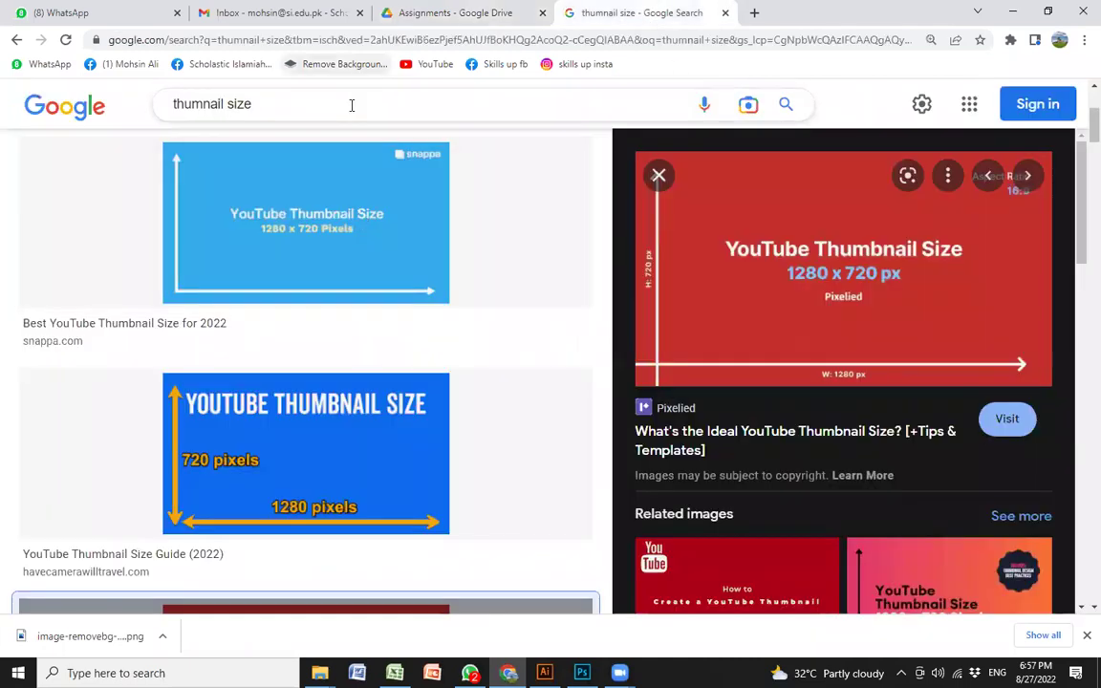
click(353, 105)
key(ctrl+a)
text(a)
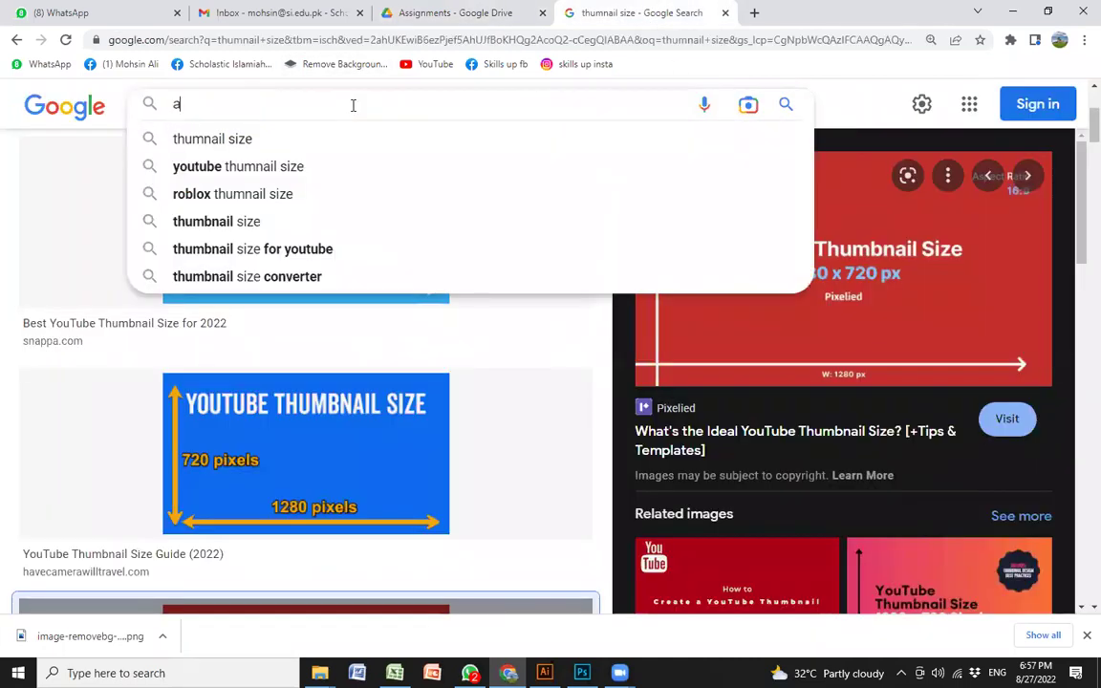
text(ndriod logo)
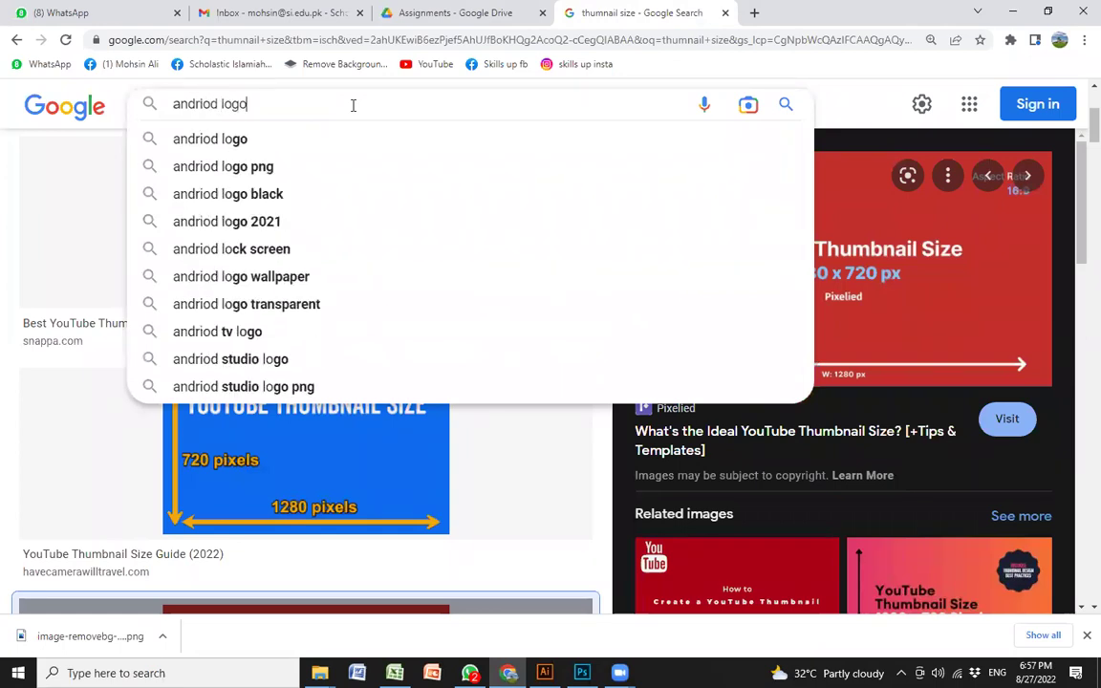
key(Return)
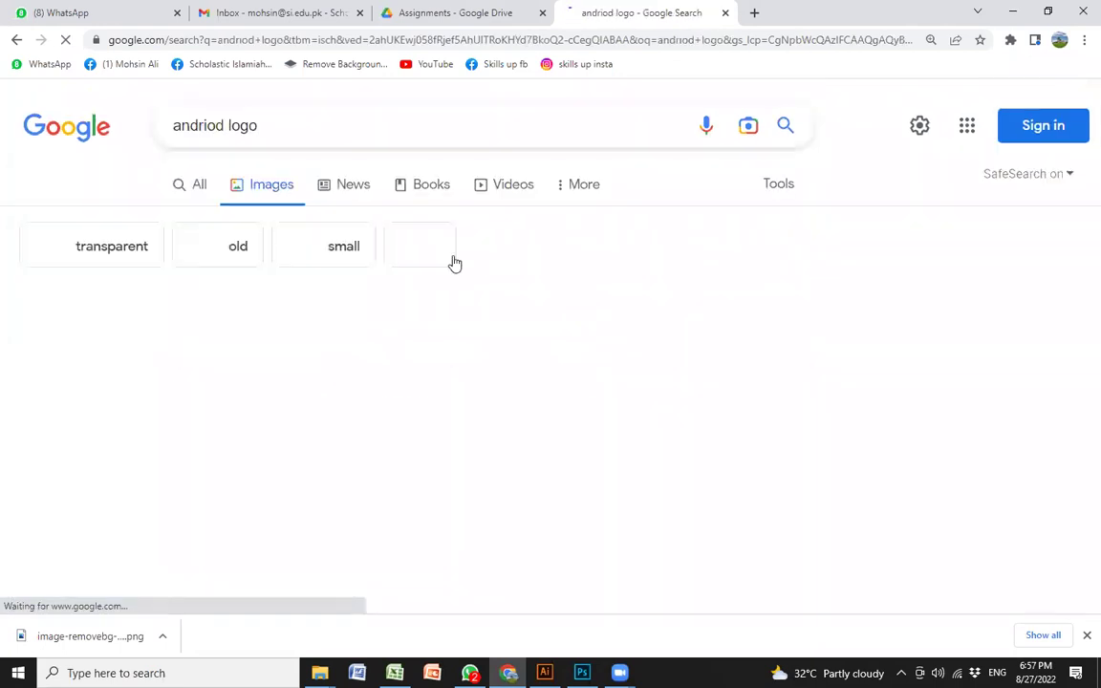
- Find the Wikimedia Commons Android robot image and save it as Android_robot.svg.png in the Working Saturday folder
click(330, 394)
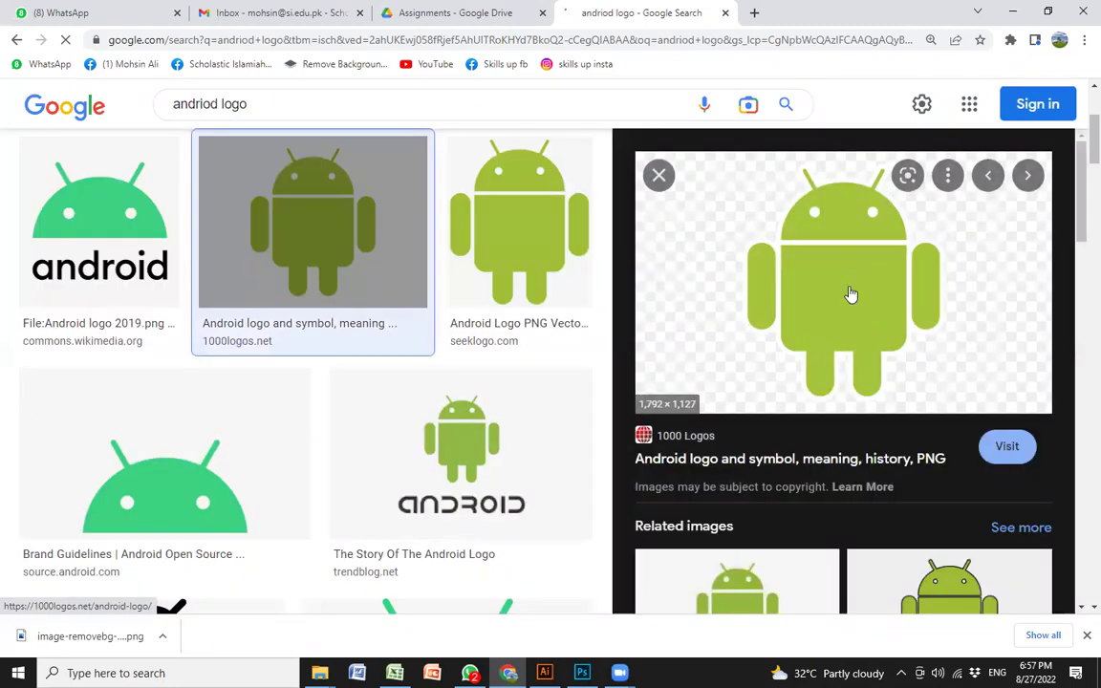
scroll(848, 295, down, 3)
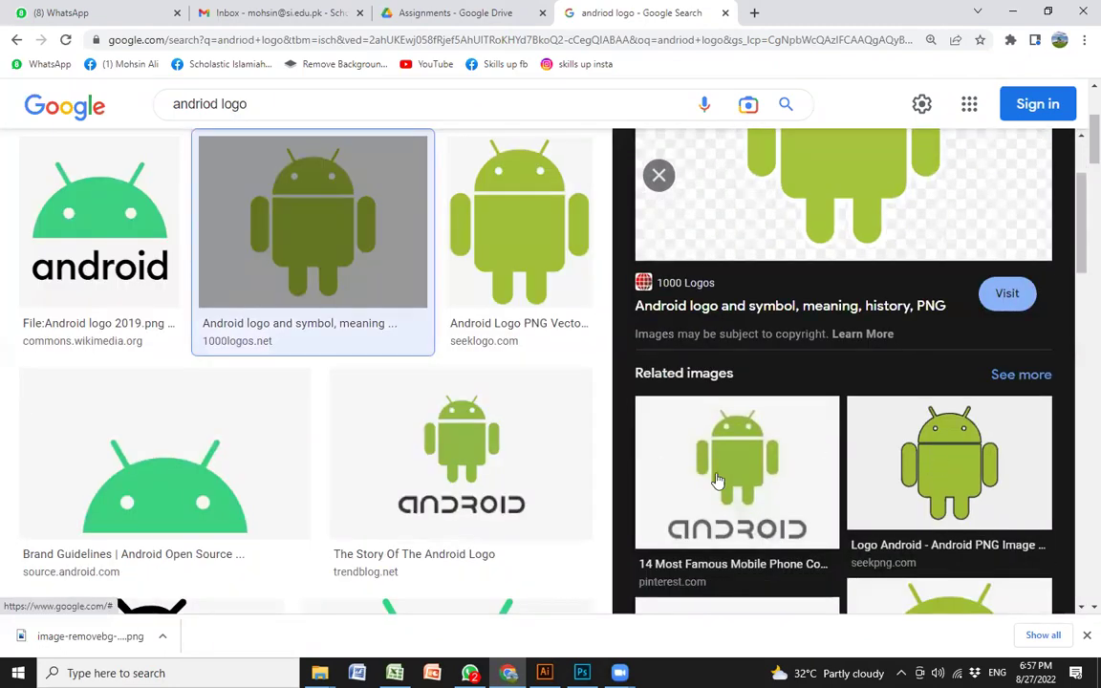
scroll(718, 482, down, 3)
click(1003, 455)
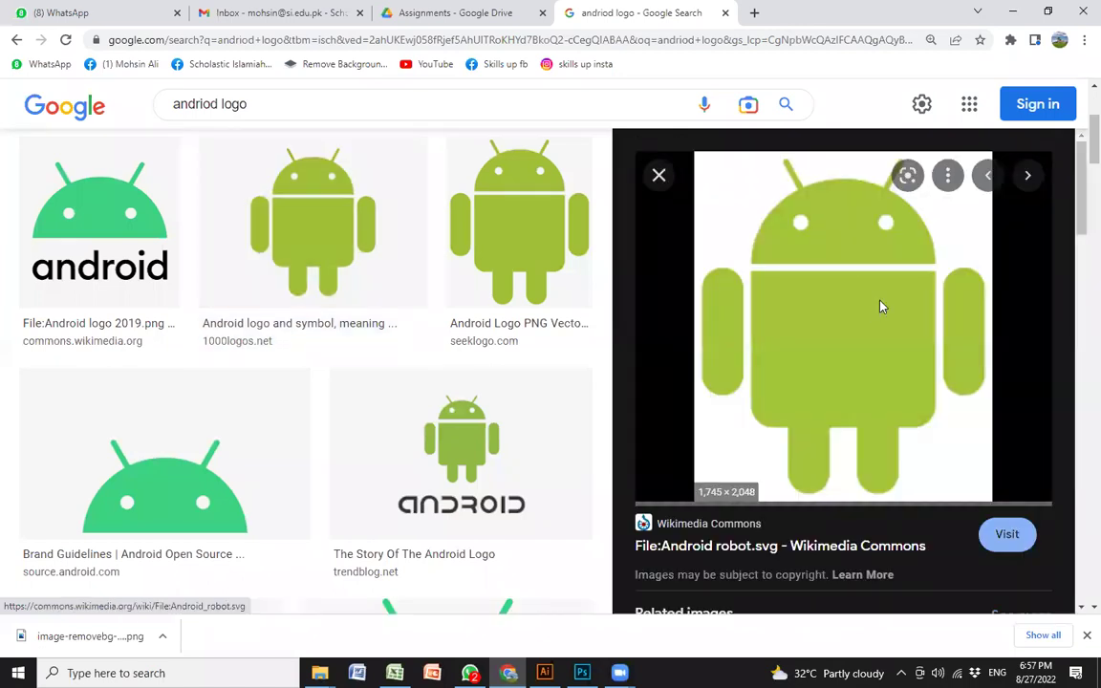
right_click(879, 307)
click(942, 460)
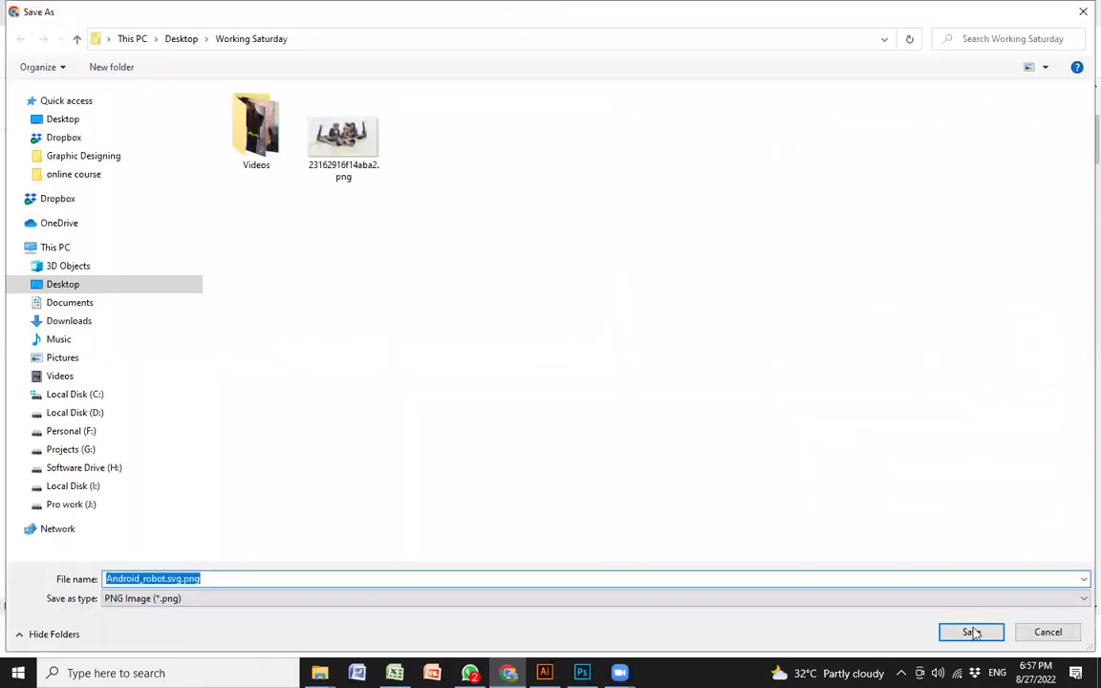
click(973, 632)
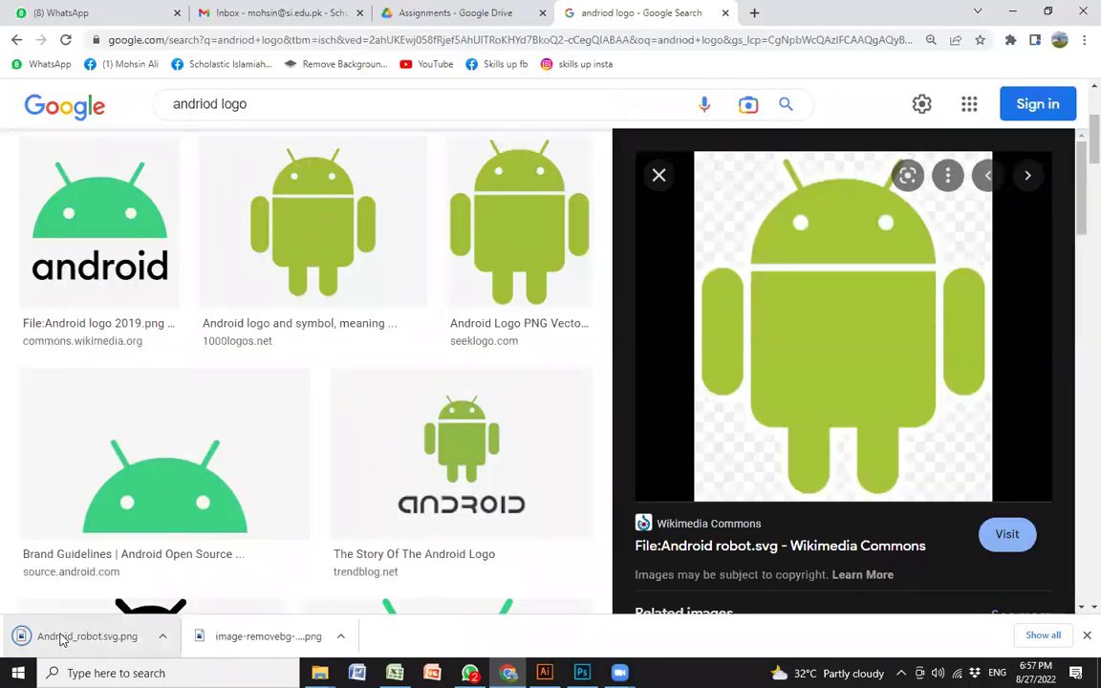
- Place the downloaded Android_robot.svg.png in the Illustrator document, move it off the artboard to the left and scale it down
drag(62, 639, 449, 304)
key(ctrl+minus)
key(ctrl+minus)
key(ctrl+minus)
drag(606, 397, 267, 375)
drag(513, 113, 399, 249)
scroll(256, 318, down, 1)
- Shrink the Android image further beside the artboard's left edge, and move the Pathfinder panel above the artboard
key(z)
click(656, 514)
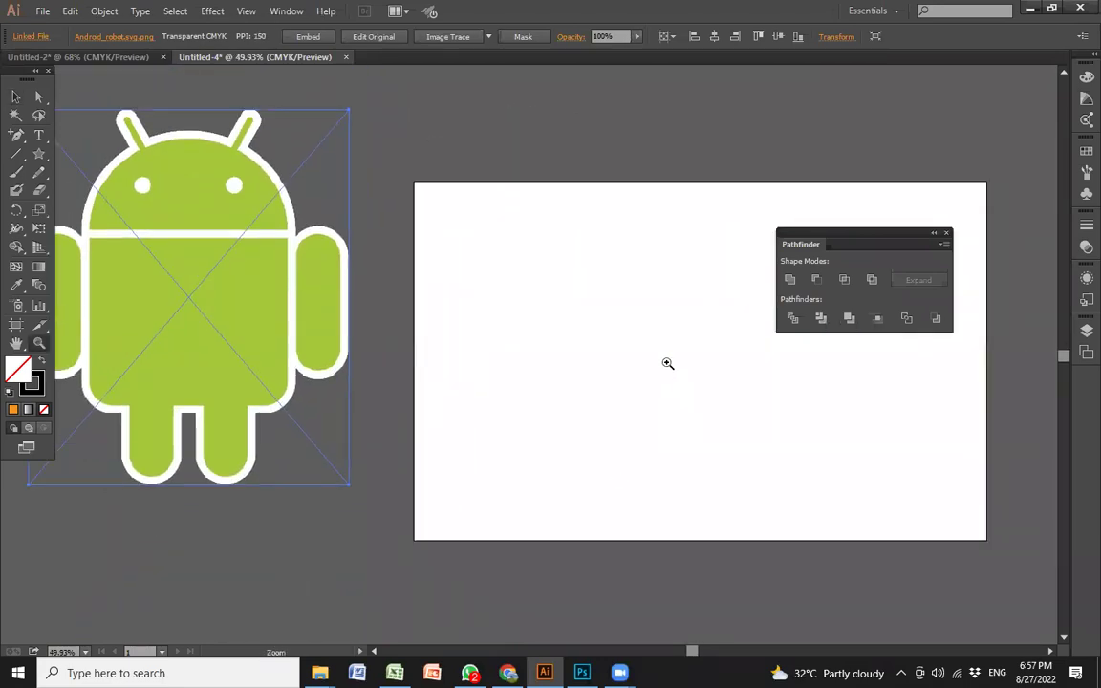
drag(545, 374, 570, 394)
key(v)
drag(372, 137, 315, 196)
scroll(287, 373, right, 2)
drag(230, 371, 339, 422)
click(537, 434)
drag(889, 231, 742, 102)
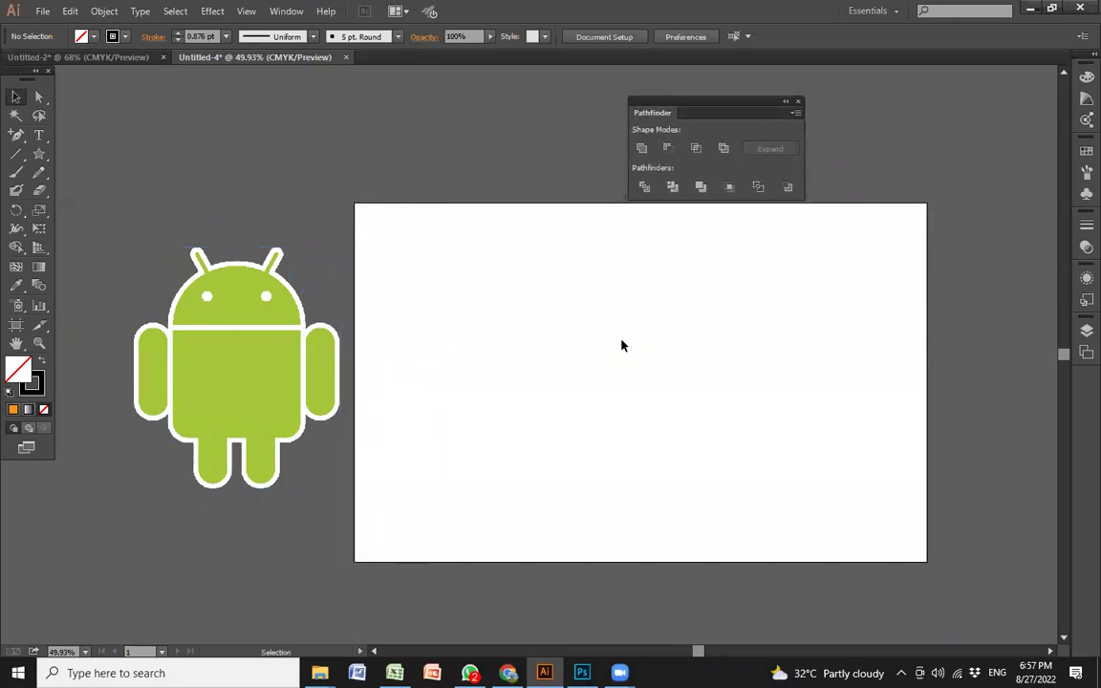
- Draw a square of about 385 px near the middle of the artboard with the Rectangle tool and shift it slightly upward
drag(39, 154, 126, 156)
drag(543, 333, 684, 477)
key(v)
drag(631, 314, 631, 304)
click(573, 474)
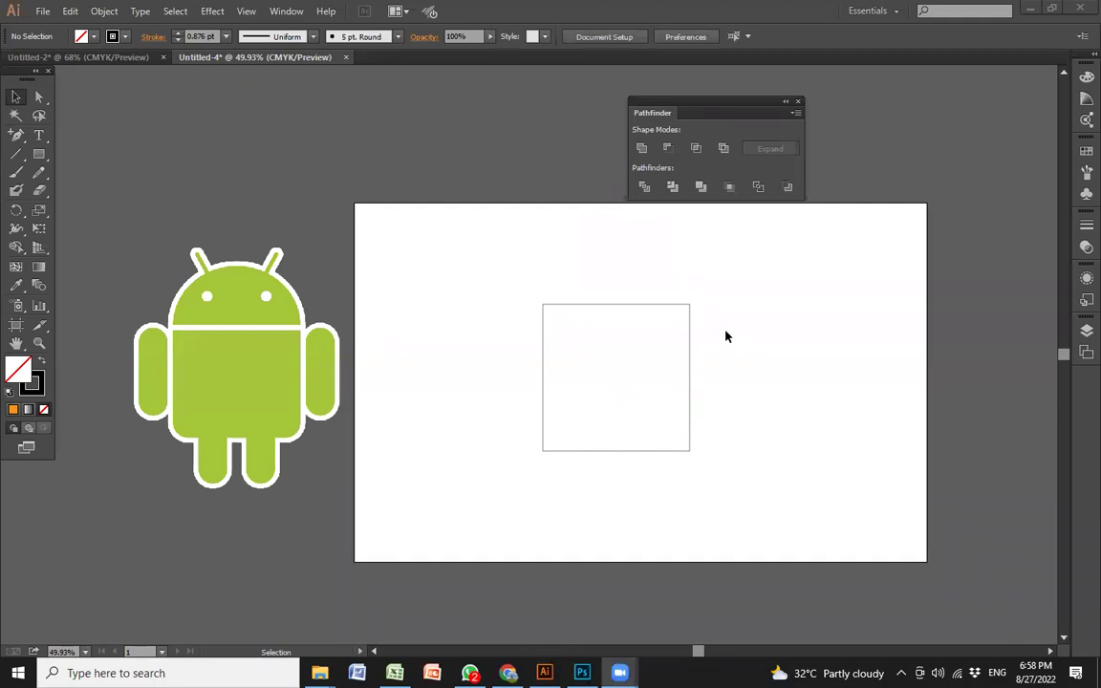
- Reposition the square near the artboard's centre and move the Pathfinder panel slightly higher above the artboard
drag(629, 306, 660, 323)
drag(666, 115, 672, 104)
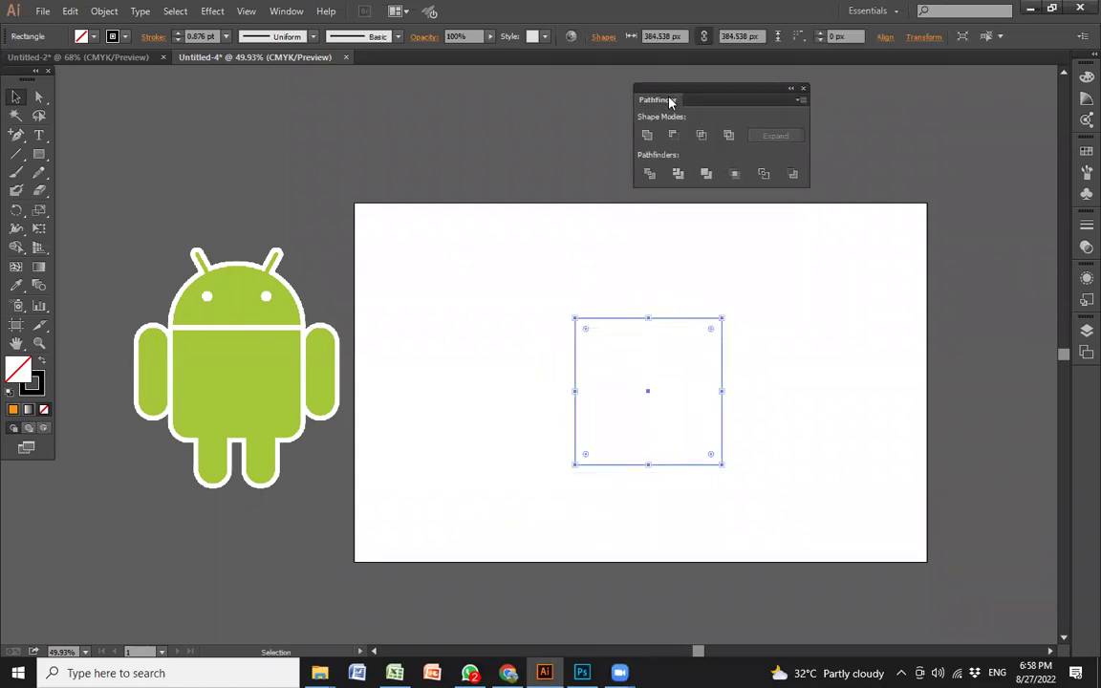
click(571, 267)
drag(610, 317, 604, 312)
click(597, 309)
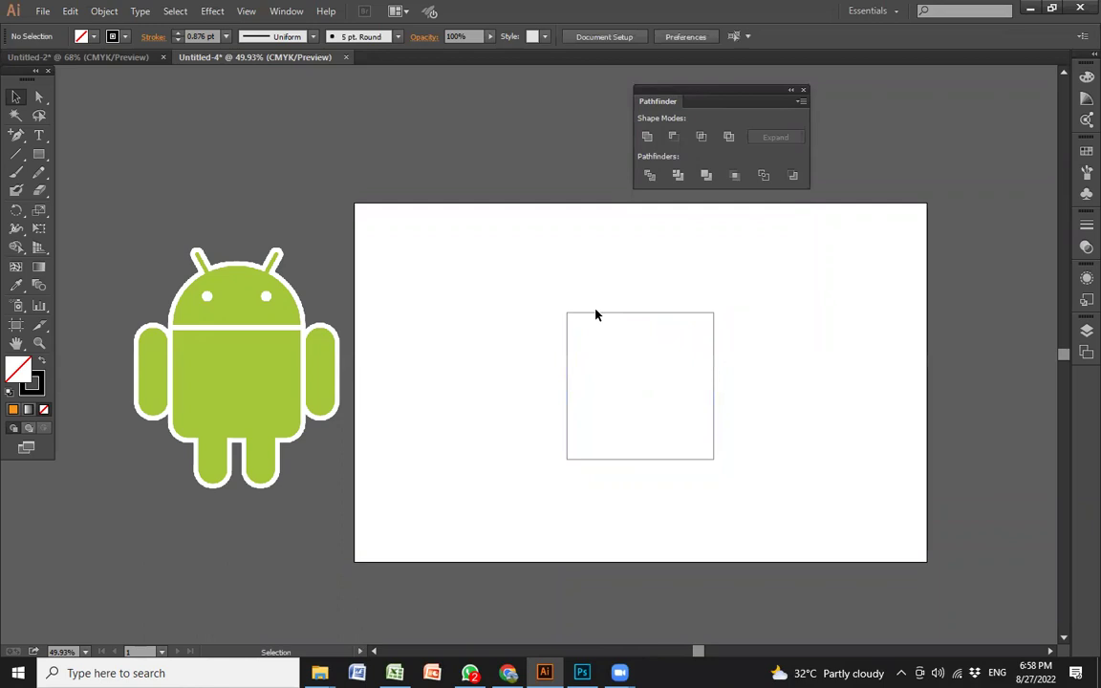
drag(632, 316, 637, 312)
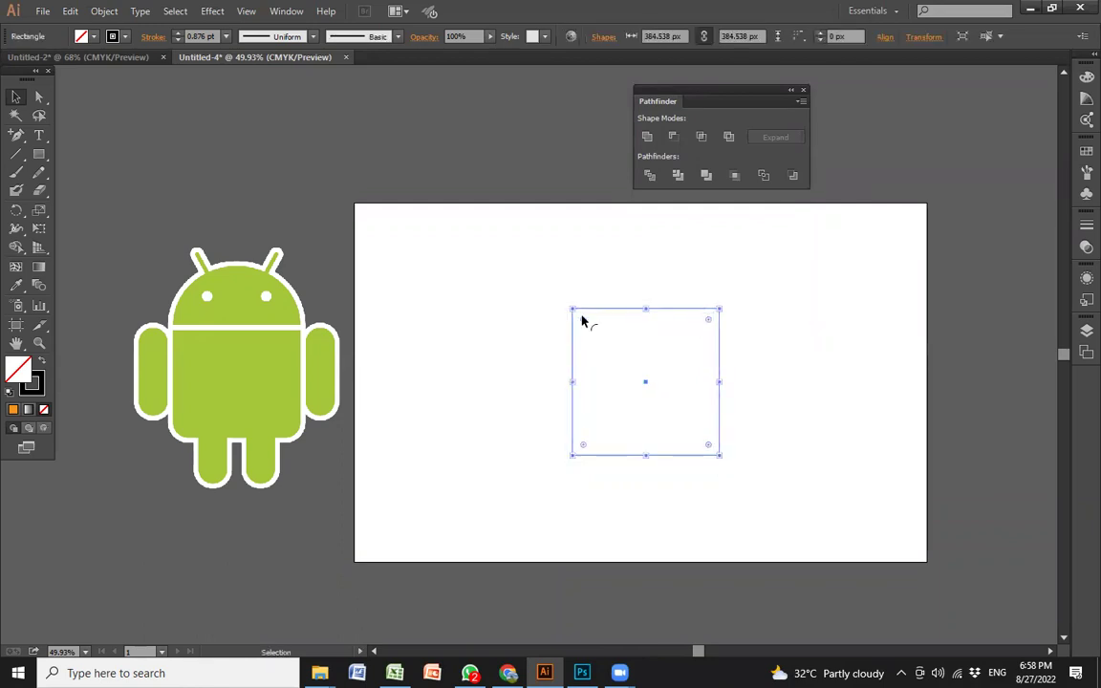
- Fully round the square's two upper corners with the Direct Selection tool, to a radius of 192.27 px
click(556, 296)
drag(514, 292, 700, 330)
click(588, 250)
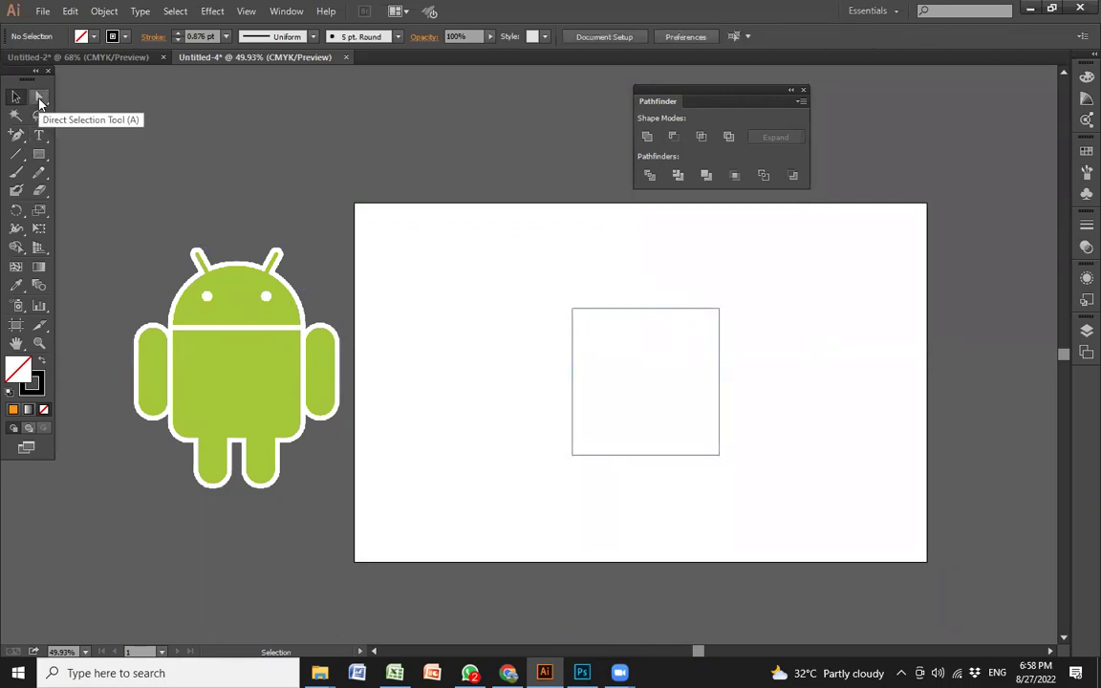
click(41, 98)
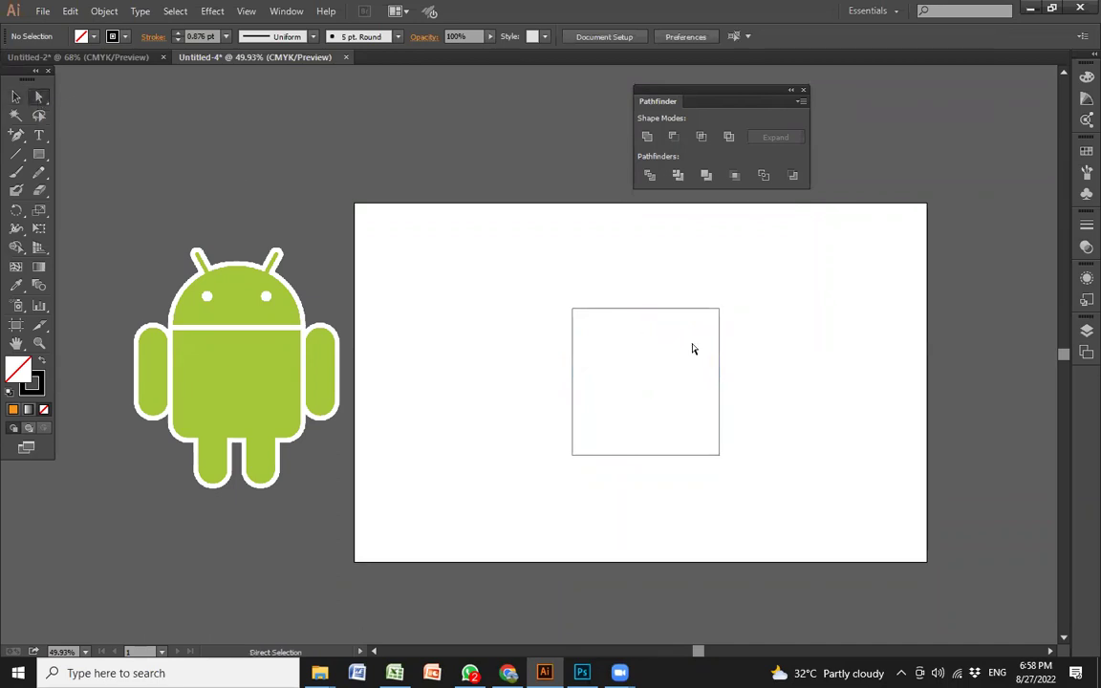
drag(589, 313, 734, 350)
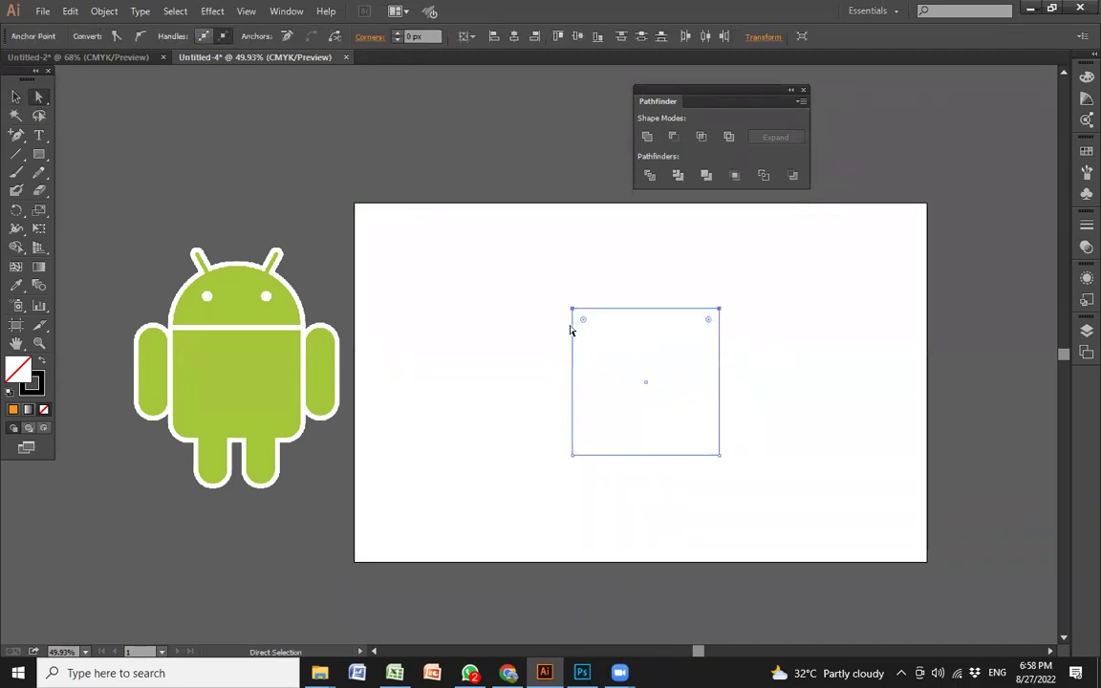
drag(584, 321, 718, 507)
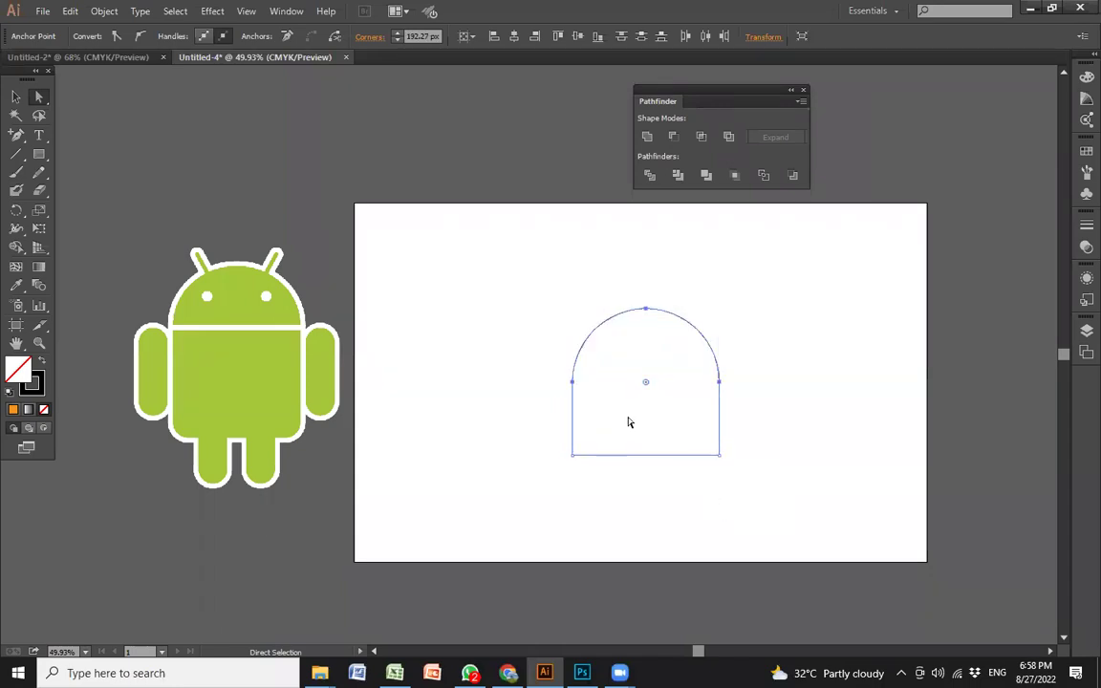
- Shorten the rounded shape to a half circle 384.538 by 192.269 px and move it up to form the head
key(v)
drag(649, 457, 678, 359)
click(671, 387)
- Draw a 384.538 px square just below the head, aligned with its sides, to form the body
key(m)
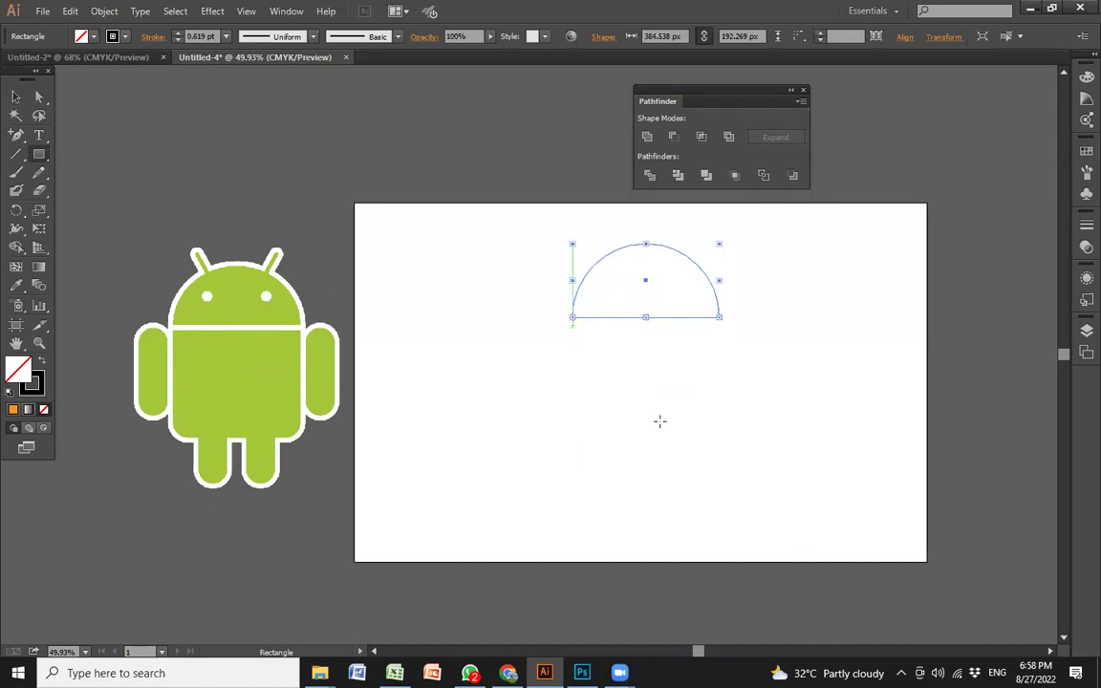
drag(572, 329, 702, 475)
key(v)
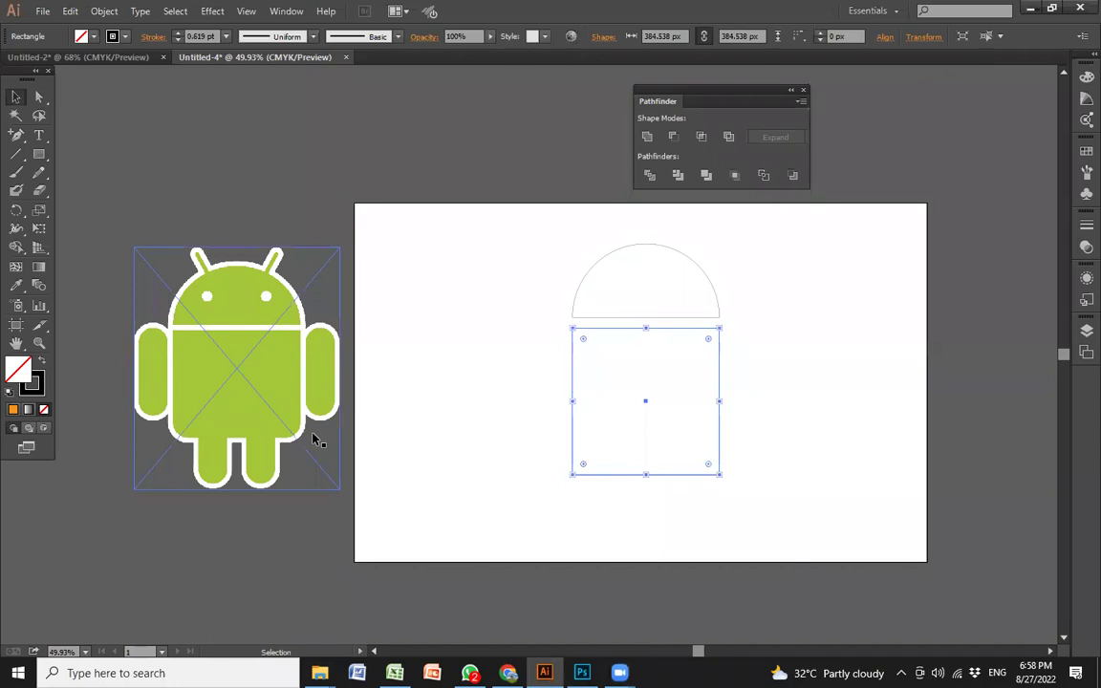
click(478, 483)
- Round only the body's two lower corners to a radius of about 73.9 px
key(a)
drag(549, 501, 693, 451)
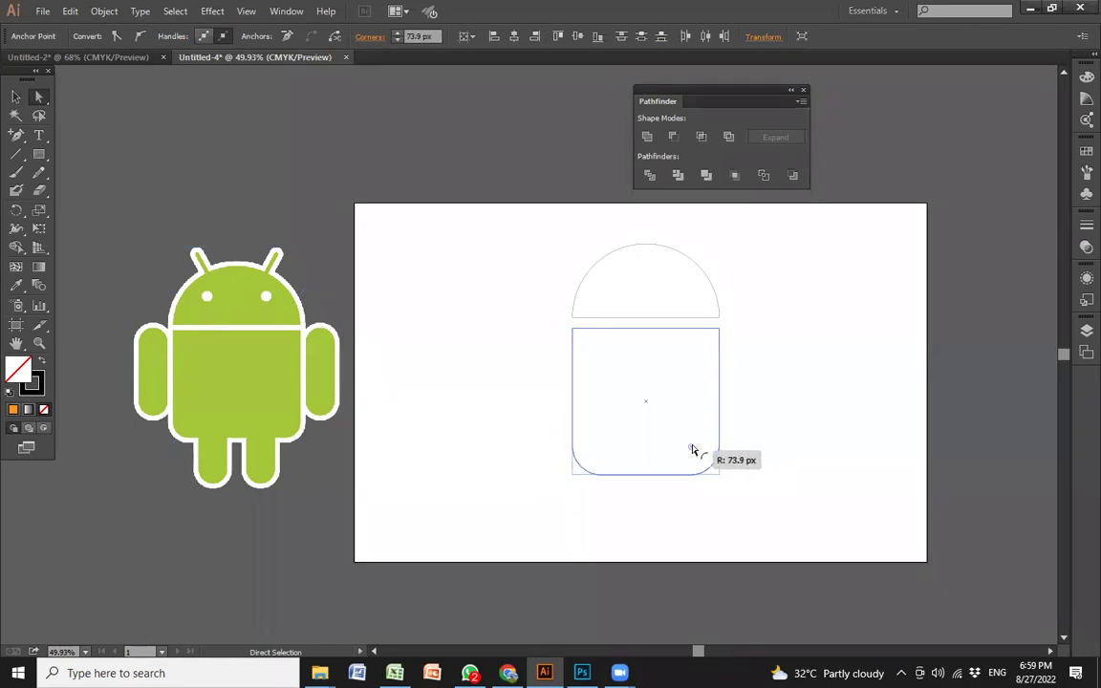
key(v)
click(776, 509)
- Set the stroke weight of both the head and the body to 5 pt
drag(775, 514, 443, 254)
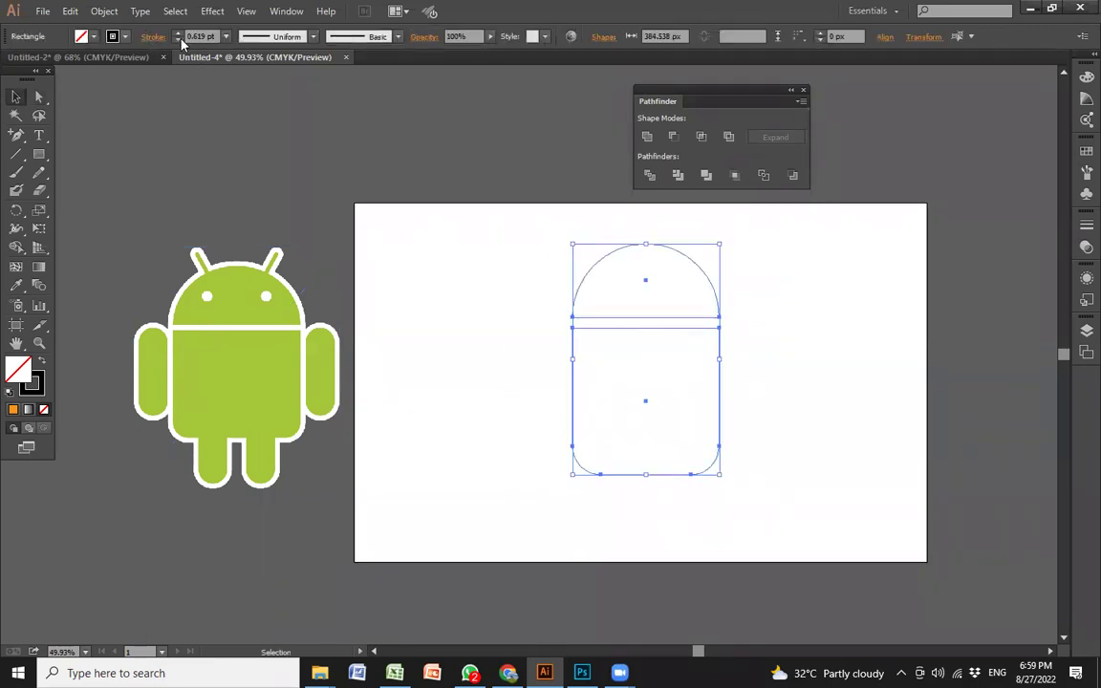
click(225, 36)
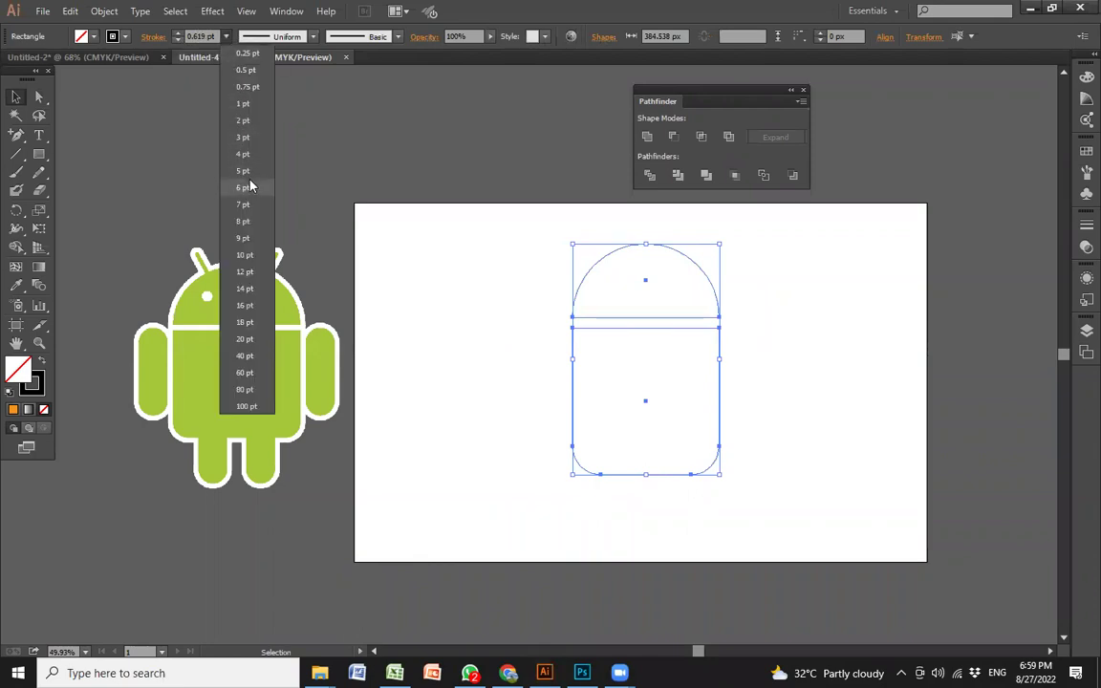
click(246, 174)
click(534, 322)
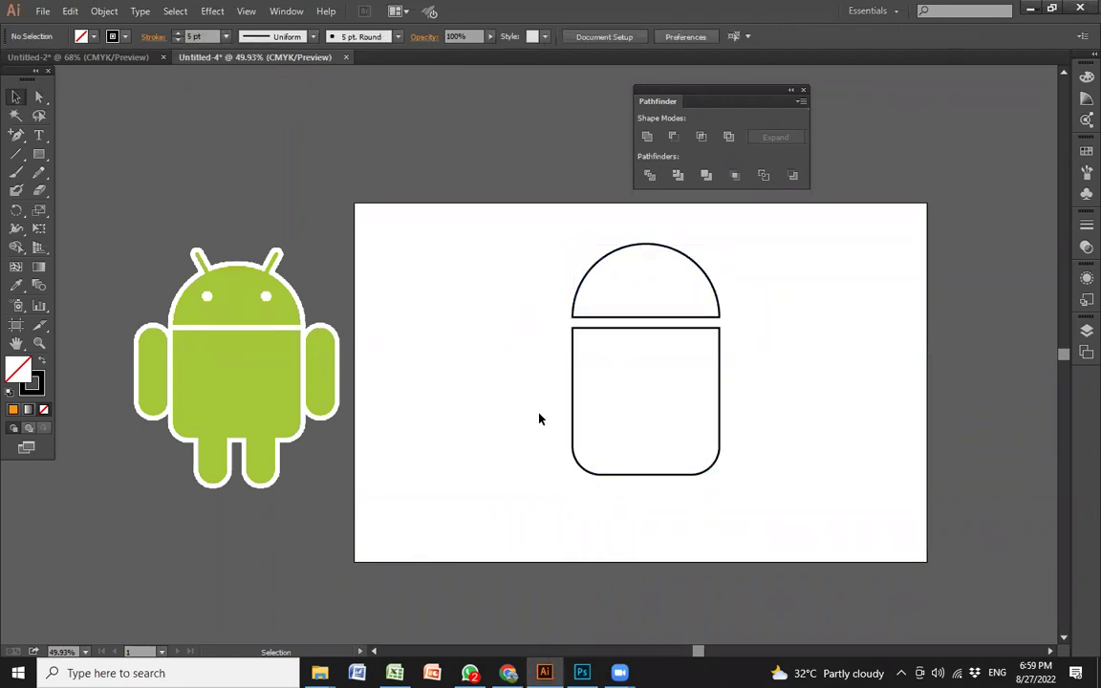
- Draw a vertical rectangle about 104 by 312 px to the left of the body for an arm
click(328, 371)
key(m)
drag(454, 348, 496, 468)
key(v)
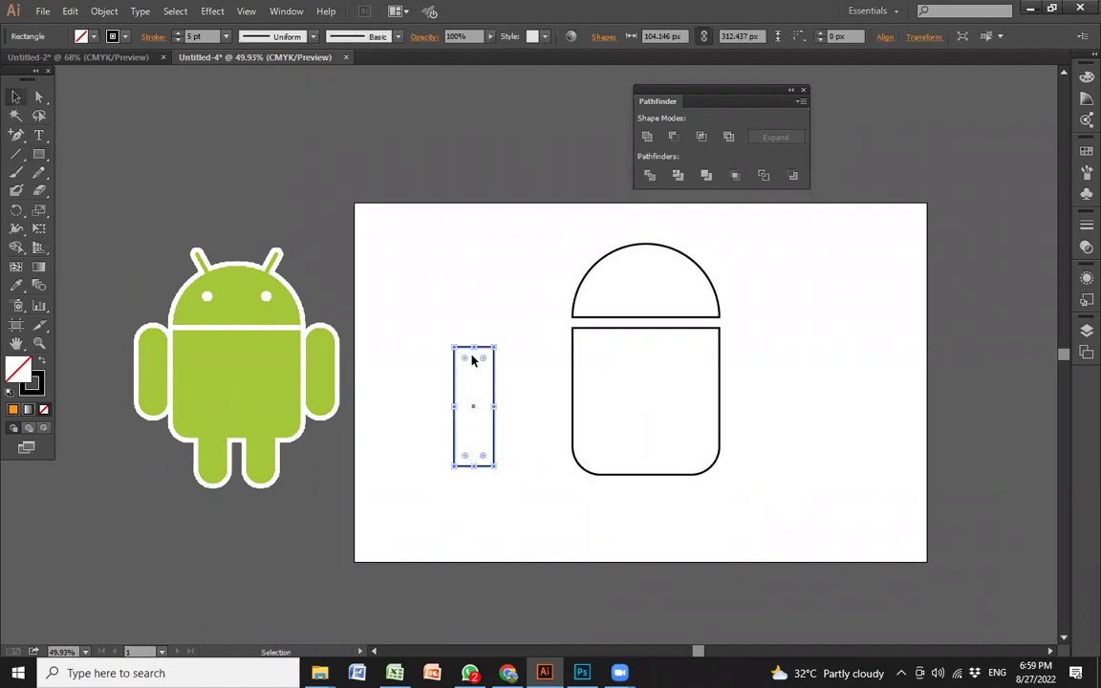
drag(465, 359, 469, 459)
click(516, 378)
key(ctrl+z)
- Fully round all corners of the arm rectangle into a capsule with a 52.07 px corner radius
click(497, 325)
click(483, 364)
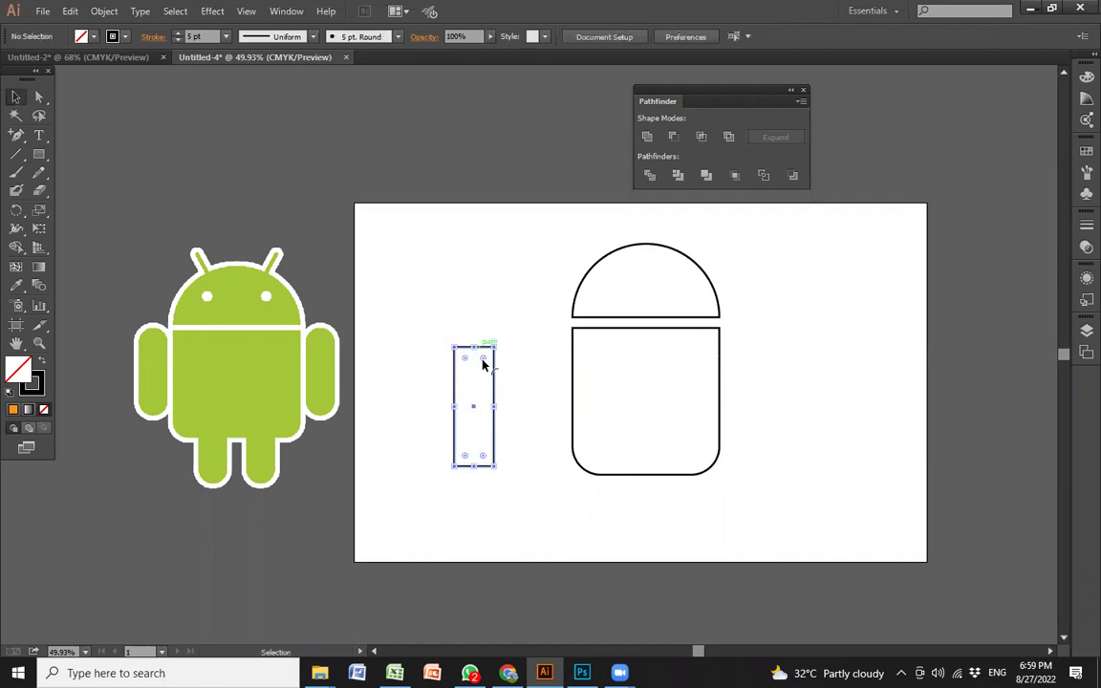
drag(466, 360, 476, 426)
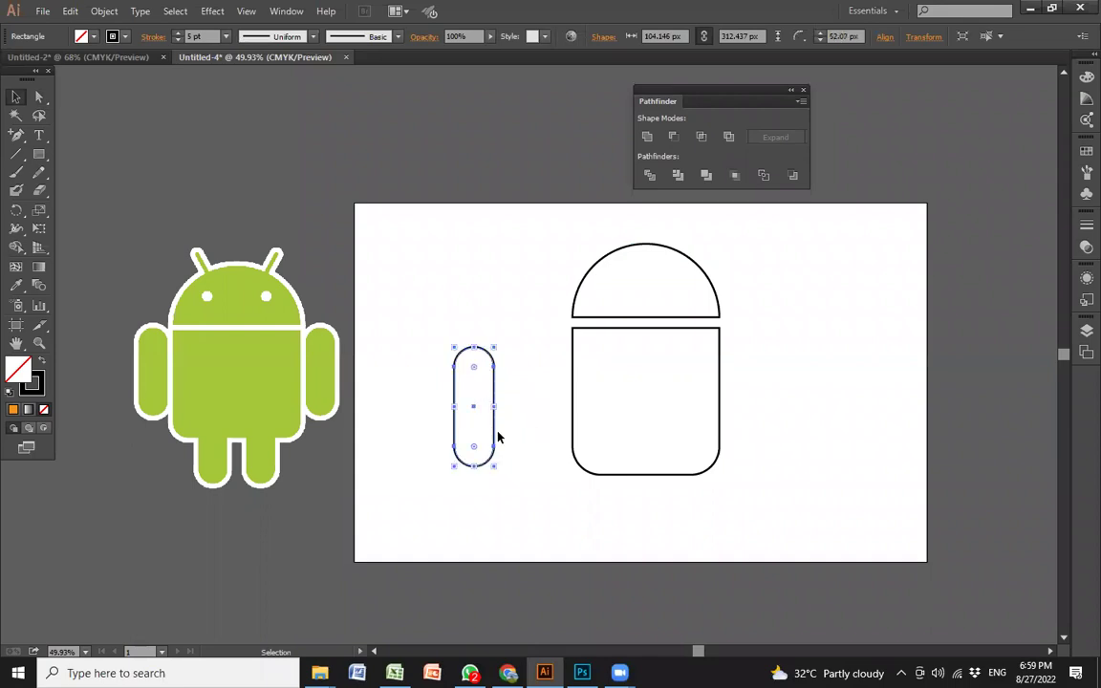
- Shorten the arm to about 252 px, place it beside the body level with its top edge, and copy it to the other side
drag(496, 471, 782, 415)
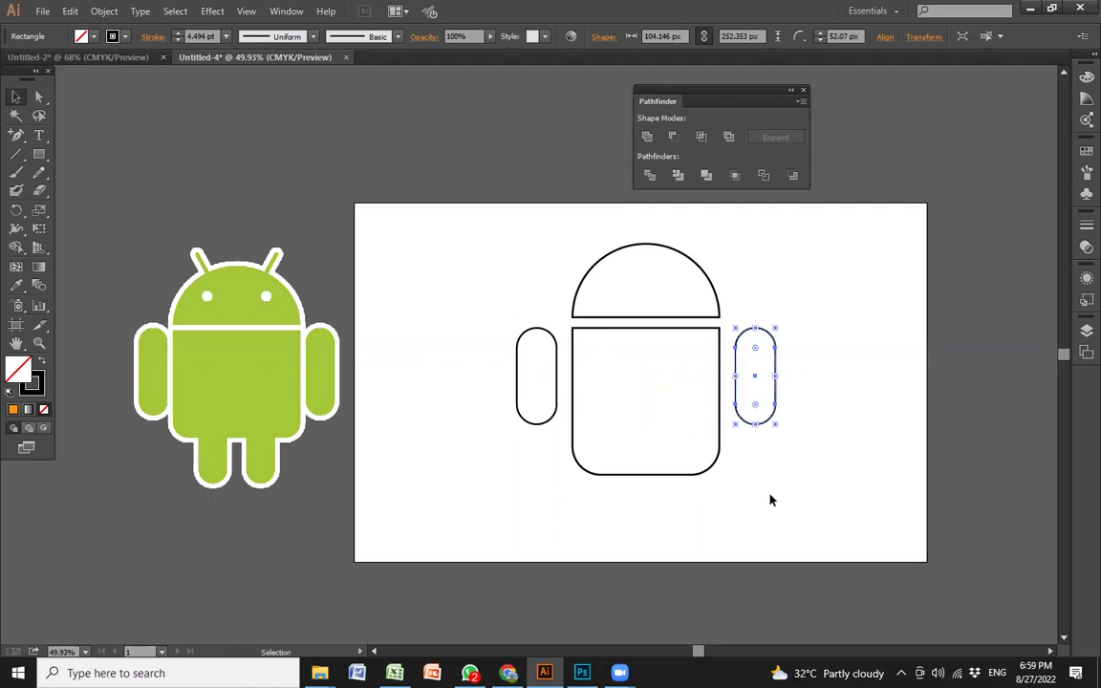
click(773, 500)
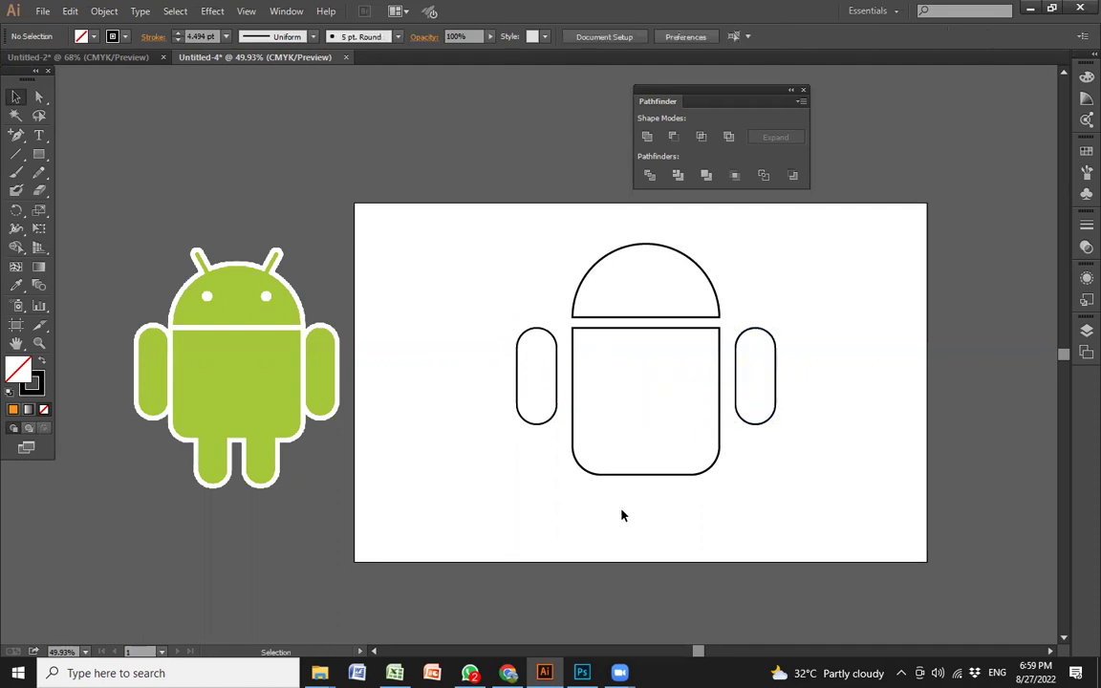
- Copy the right arm twice to make two side-by-side legs overlapping the body's lower edge, and select both
click(769, 421)
drag(770, 418, 700, 500)
drag(751, 527, 577, 513)
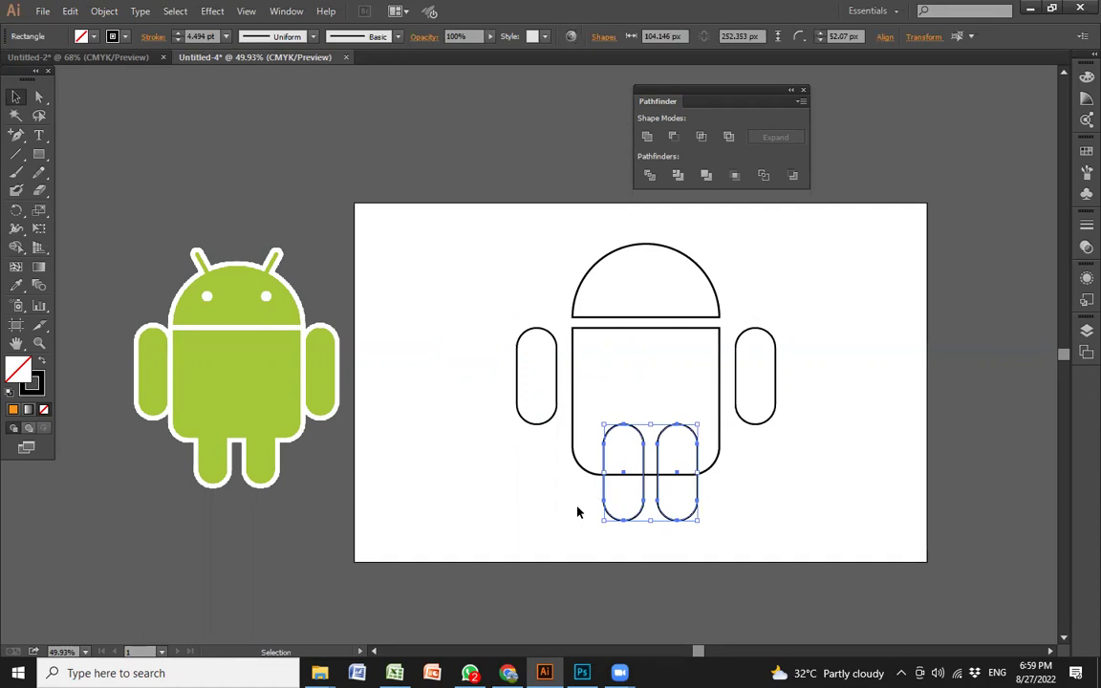
- Nudge the pair of legs slightly left to centre them under the body
key(Left)
key(Left)
key(Left)
key(Left)
key(Left)
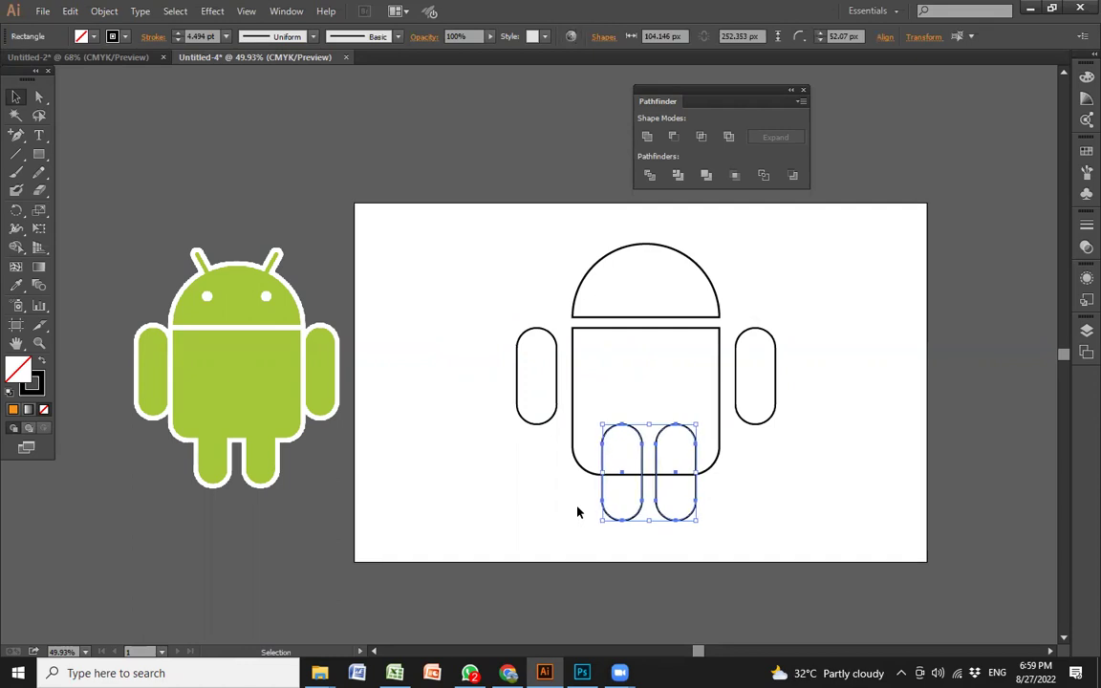
click(549, 521)
drag(575, 565, 708, 333)
click(733, 513)
click(696, 515)
click(637, 519)
click(575, 430)
- Merge the body and both legs into one shape with Pathfinder Unite
drag(710, 557, 588, 394)
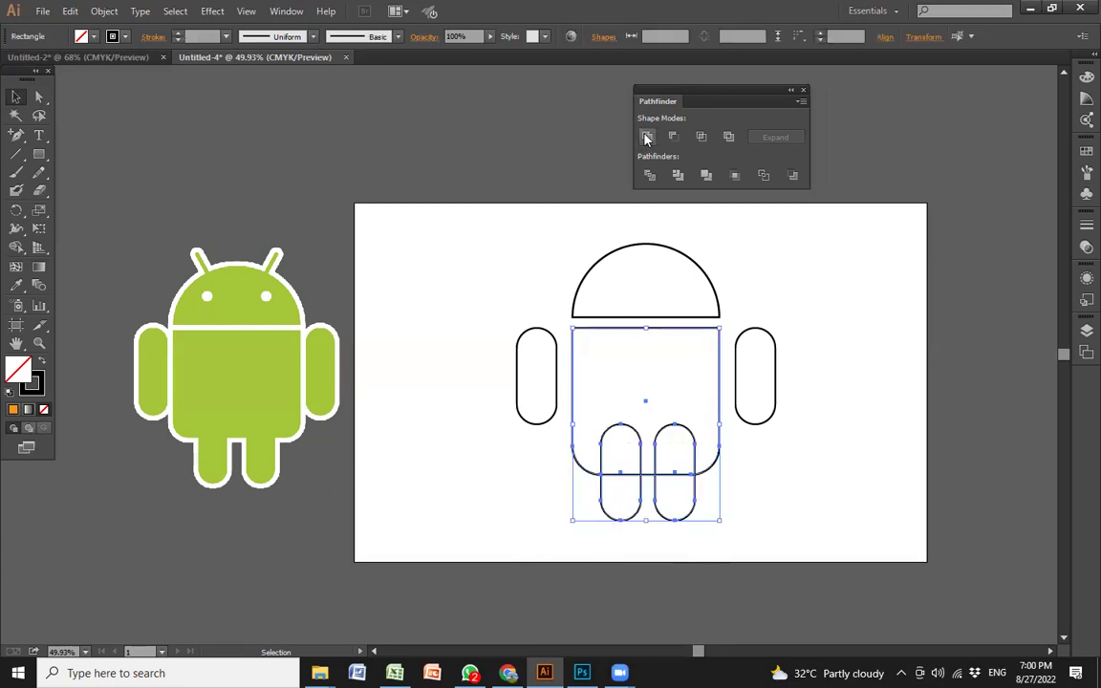
click(647, 138)
click(451, 231)
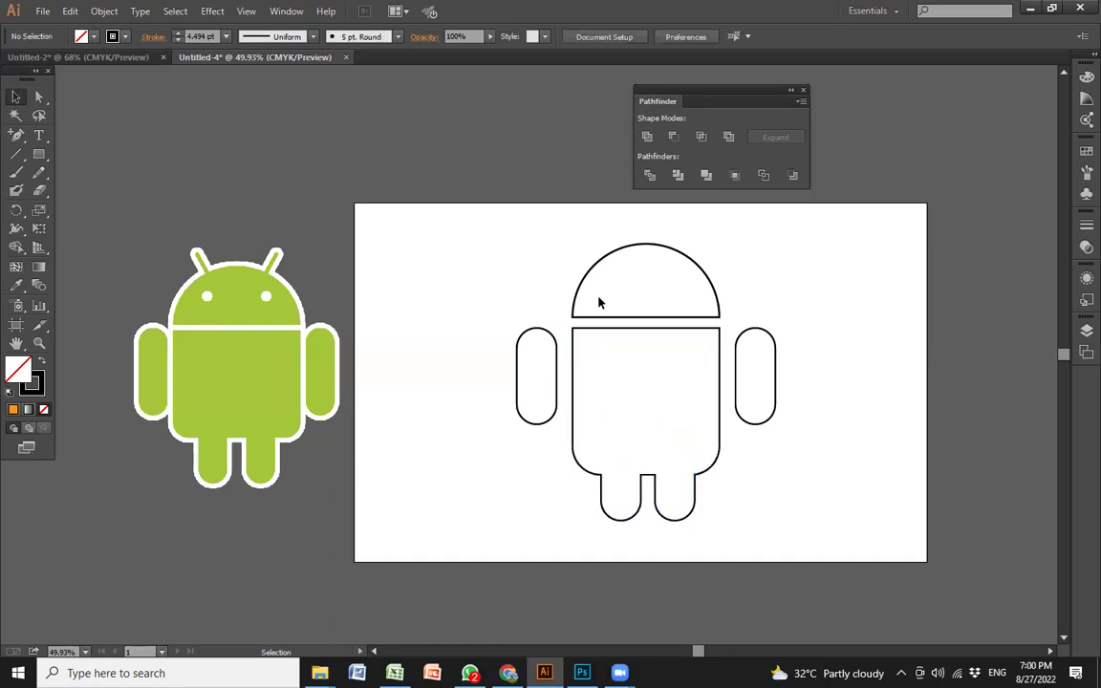
- Delete both capsule arms beside the body
drag(469, 286, 782, 491)
click(600, 430)
click(535, 411)
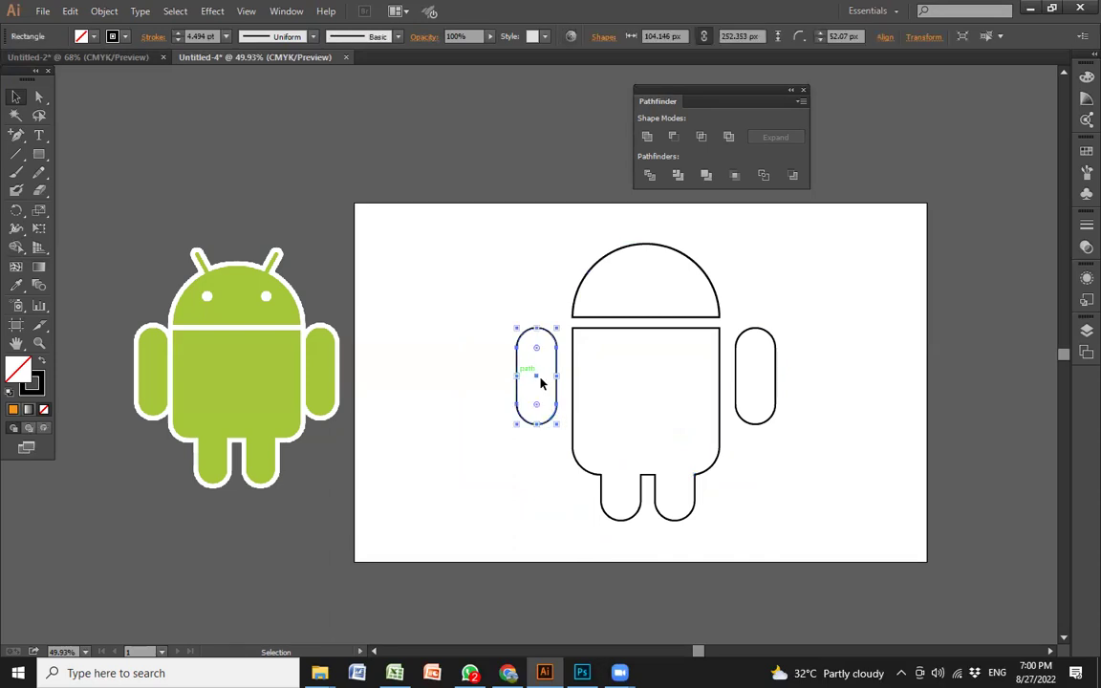
click(772, 400)
key(Delete)
click(751, 378)
key(Delete)
- Draw a narrower, longer arm with fully rounded ends close to the body and place a matching copy on the opposite side
key(m)
mouse_move(550, 334)
mouse_down()
mouse_move(554, 356)
mouse_move(507, 460)
mouse_move(508, 445)
mouse_move(560, 447)
mouse_move(549, 411)
mouse_move(762, 408)
mouse_up()
key(v)
click(561, 418)
click(679, 433)
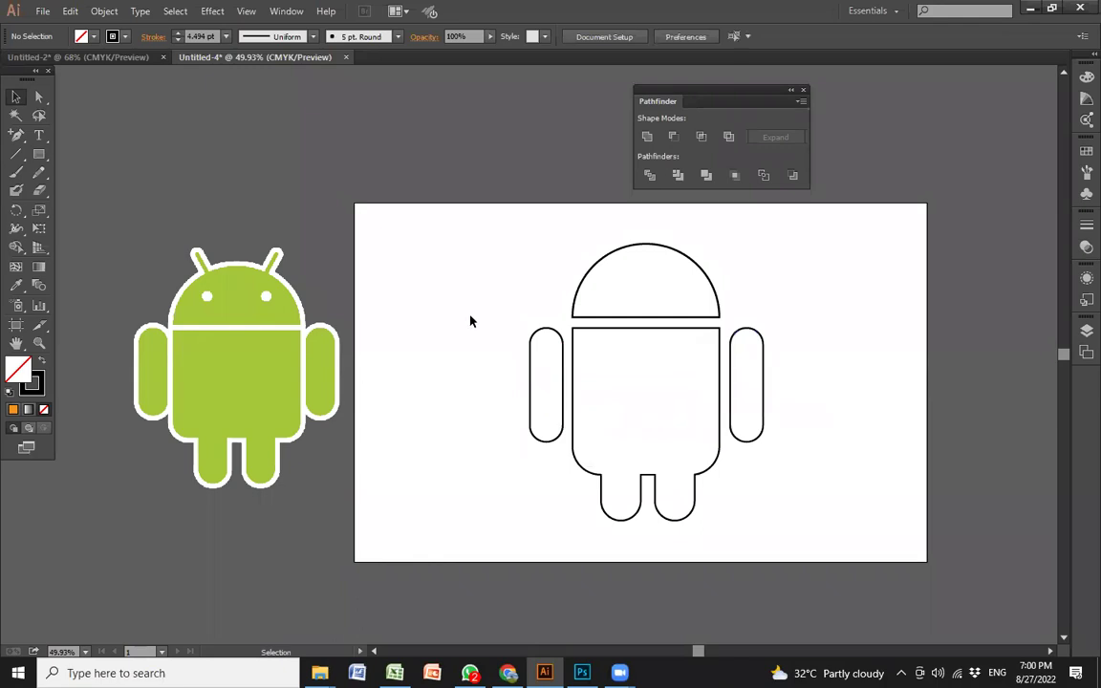
- Select the head, body and arms and apply the reference image's green to them with the Eyedropper
drag(497, 253, 849, 533)
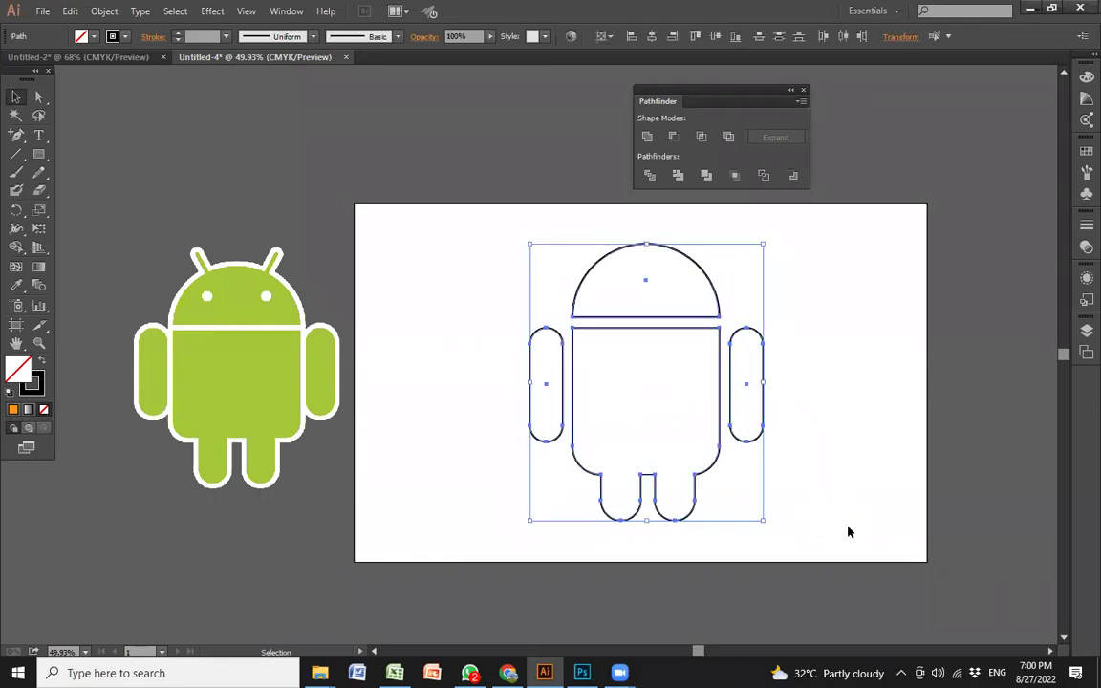
click(16, 287)
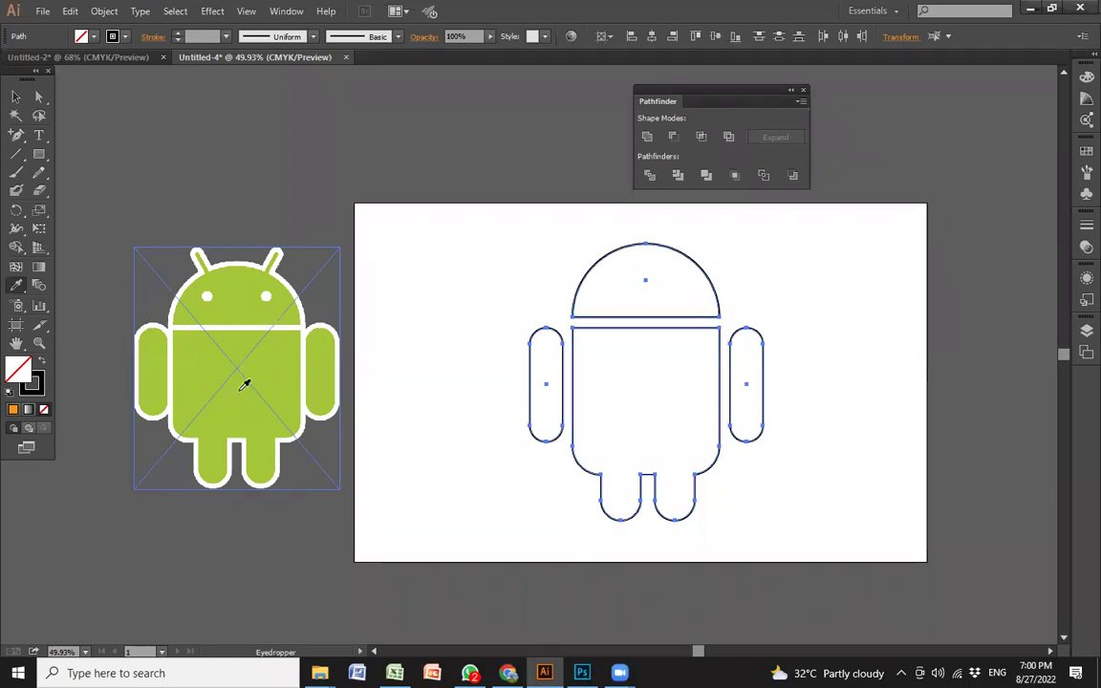
click(281, 358)
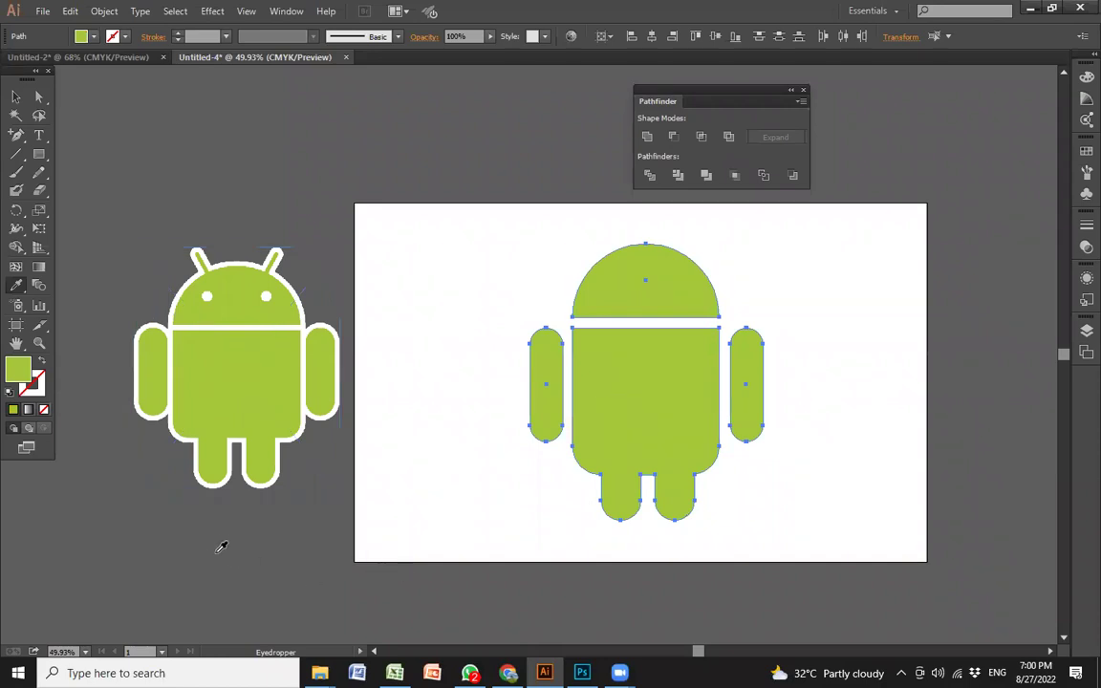
- Try sampling the grey canvas and the white artboard as the robot's fill, and resample the reference's green
click(167, 525)
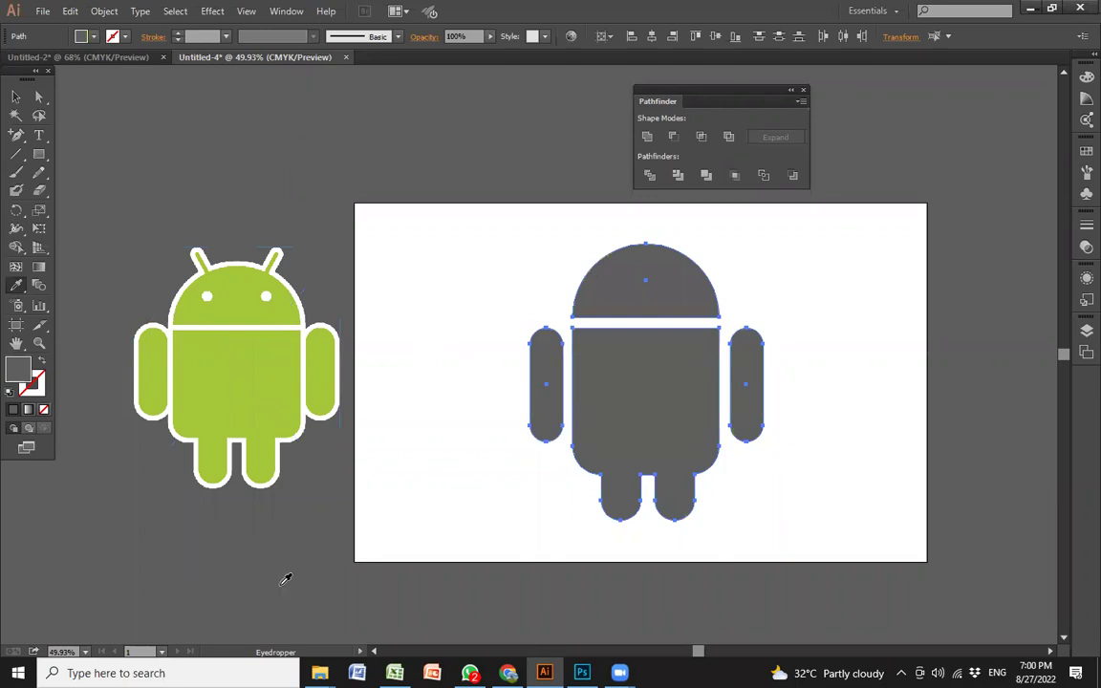
click(455, 258)
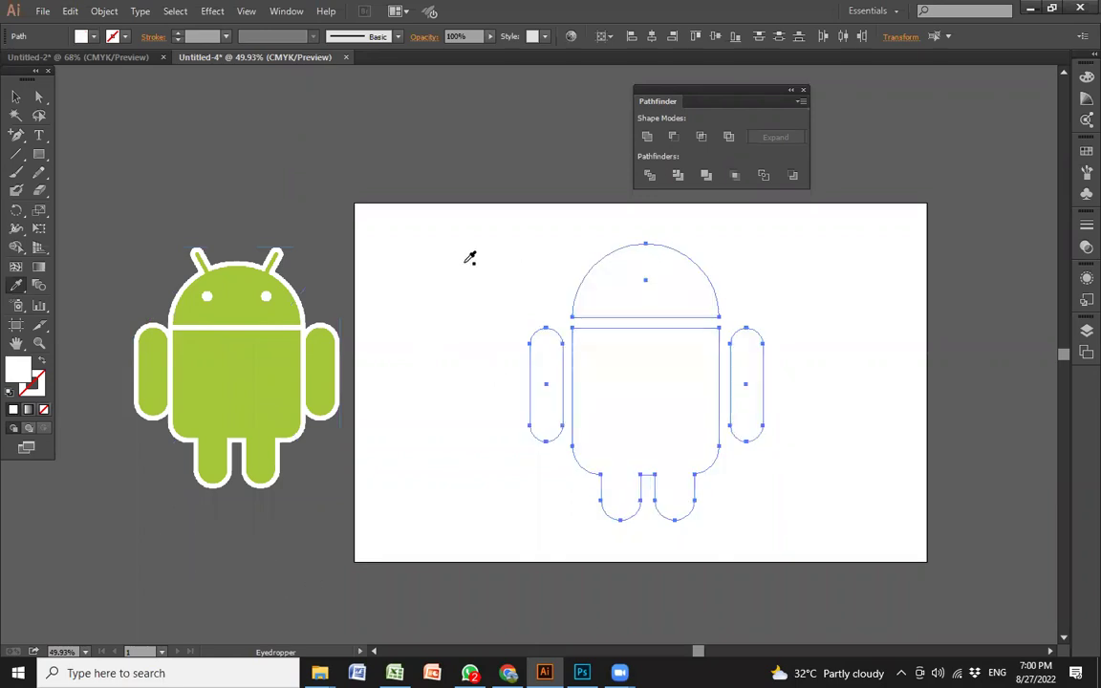
click(232, 301)
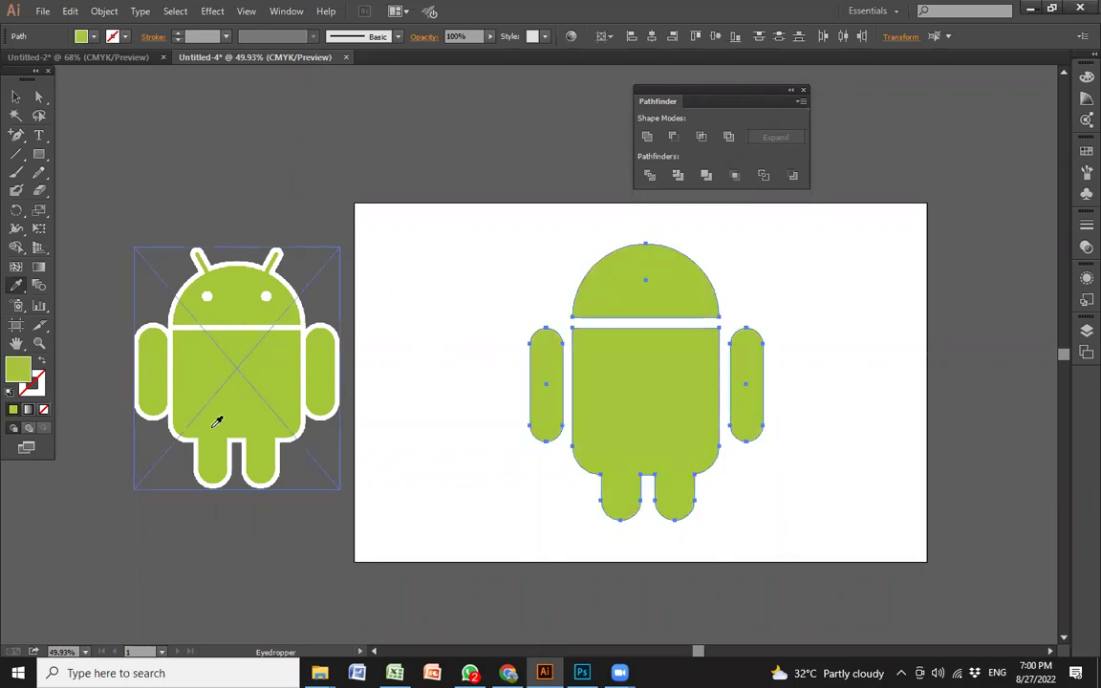
- Change the robot's fill to blue 2D99E2 in the Color Picker
double_click(21, 373)
click(600, 218)
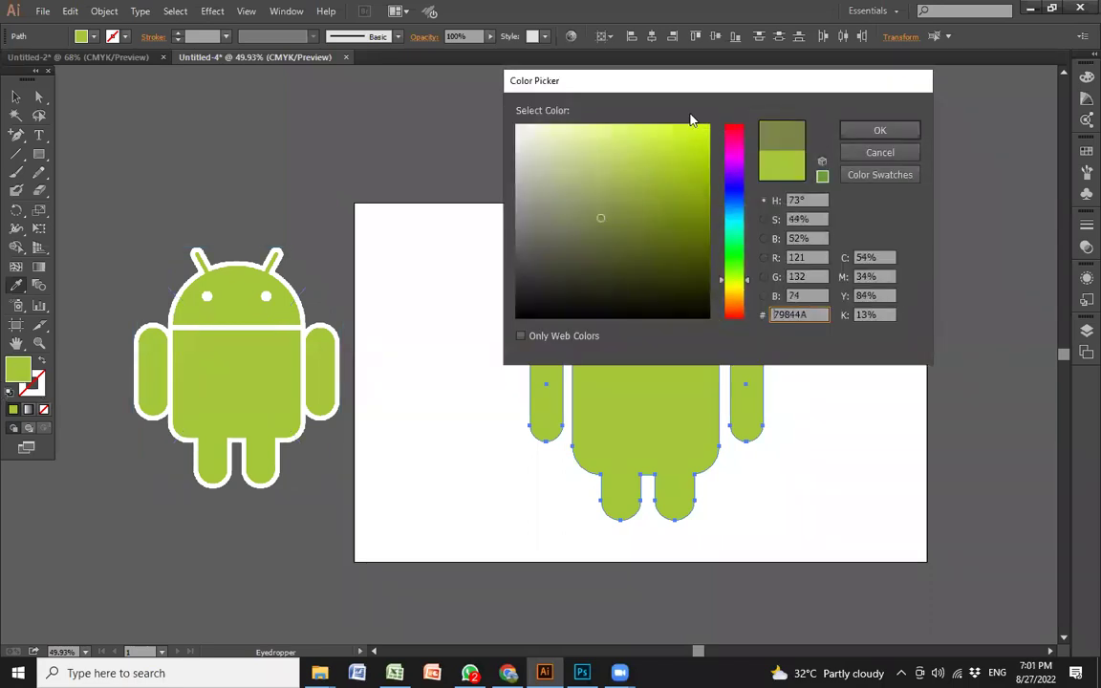
drag(629, 95, 145, 106)
click(251, 220)
click(187, 157)
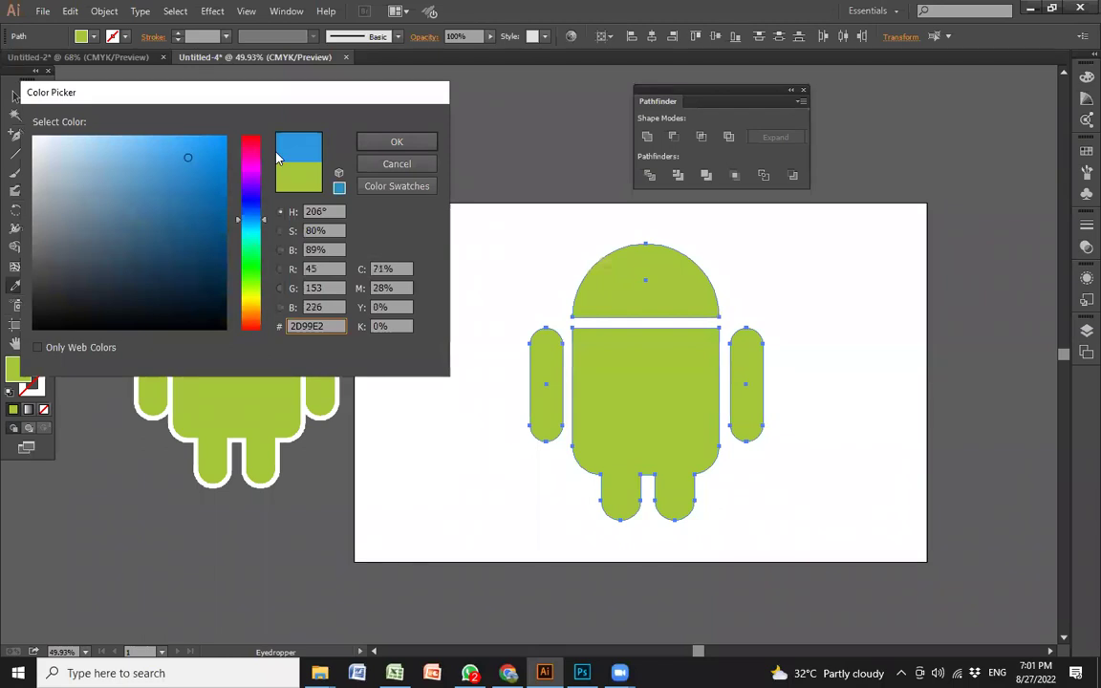
click(364, 143)
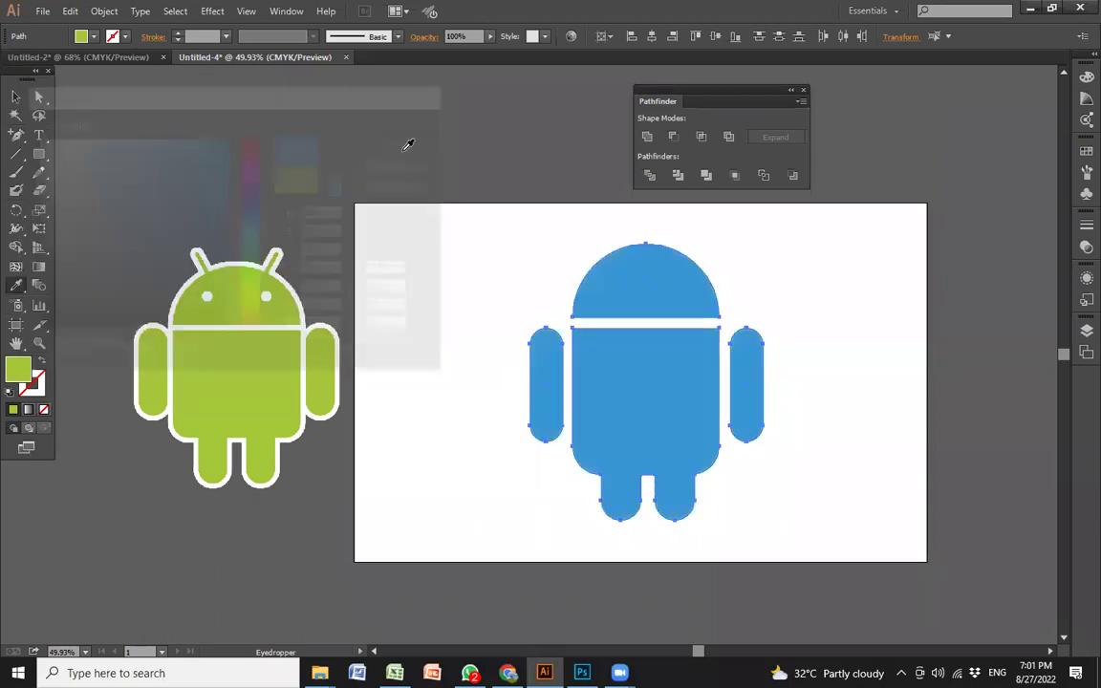
- Change the robot's fill to a dark blue in the Color Picker
double_click(21, 371)
click(215, 252)
click(397, 141)
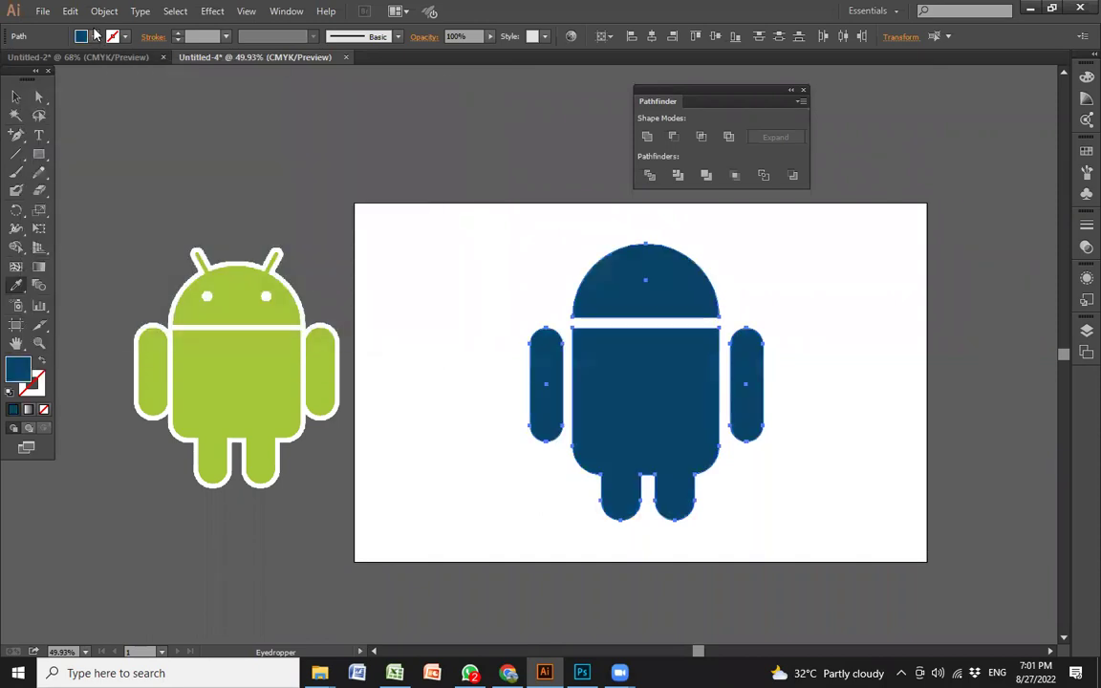
- Try several preset swatches as the robot's fill, ending with red
click(93, 36)
click(138, 62)
click(127, 62)
click(117, 63)
key(Escape)
key(v)
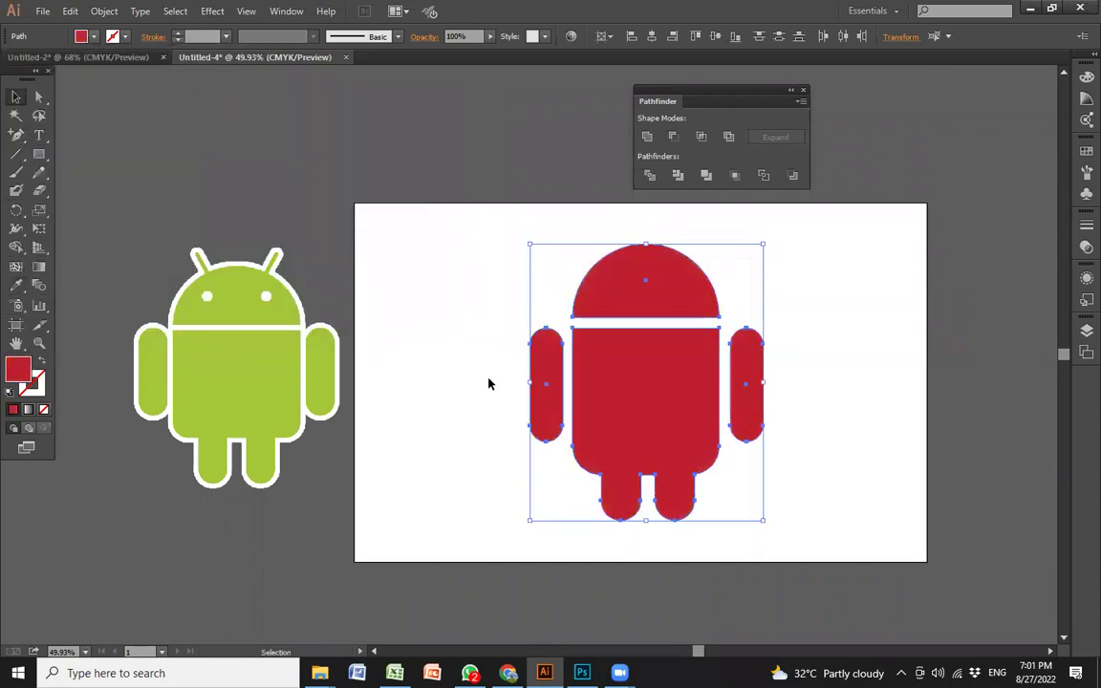
- Reapply the reference image's green to all robot shapes with the Eyedropper and deselect them
key(i)
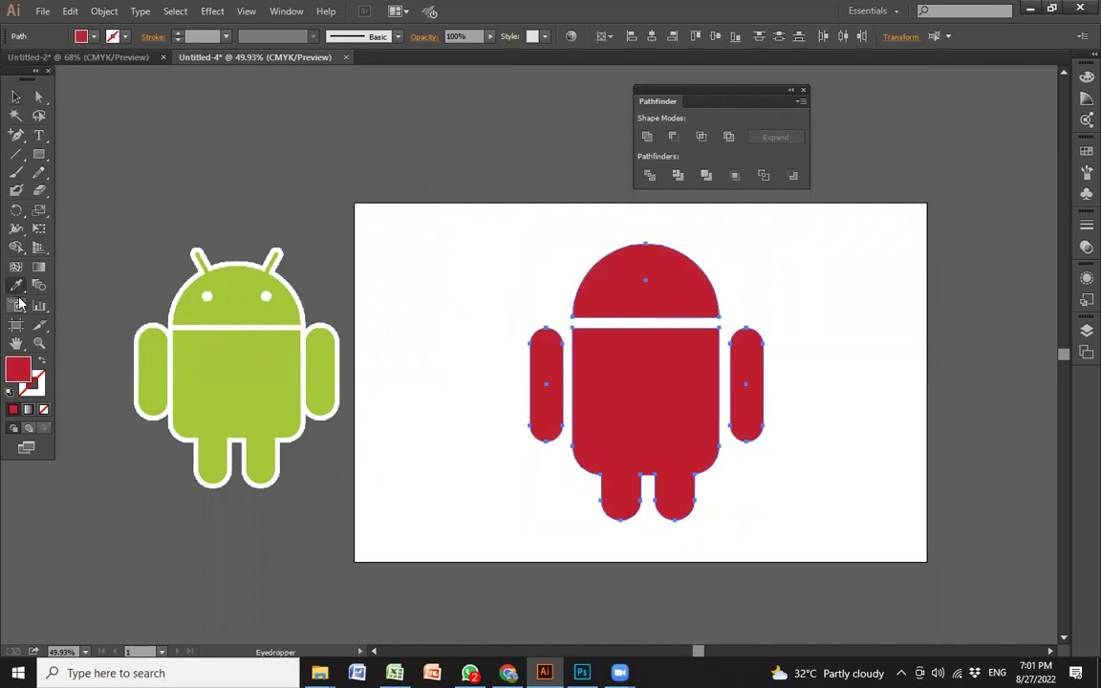
click(283, 365)
key(v)
click(401, 449)
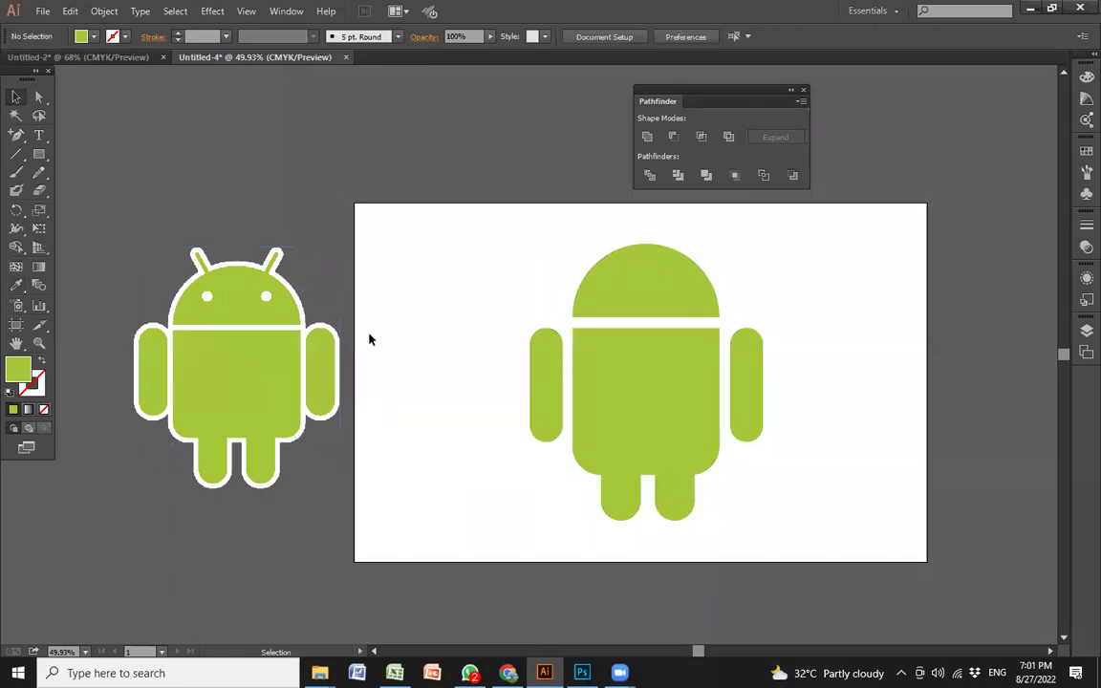
- Draw a small green circle for an eye on the blank artboard area beside the robot
key(z)
drag(196, 260, 731, 447)
drag(640, 398, 622, 406)
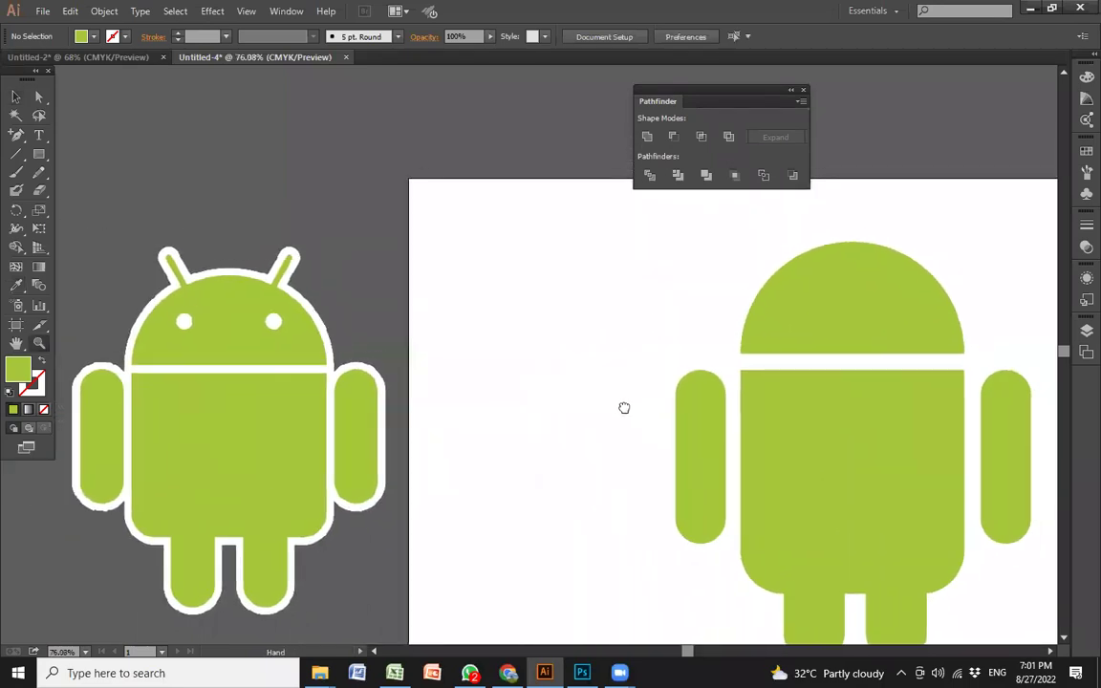
key(b)
key(l)
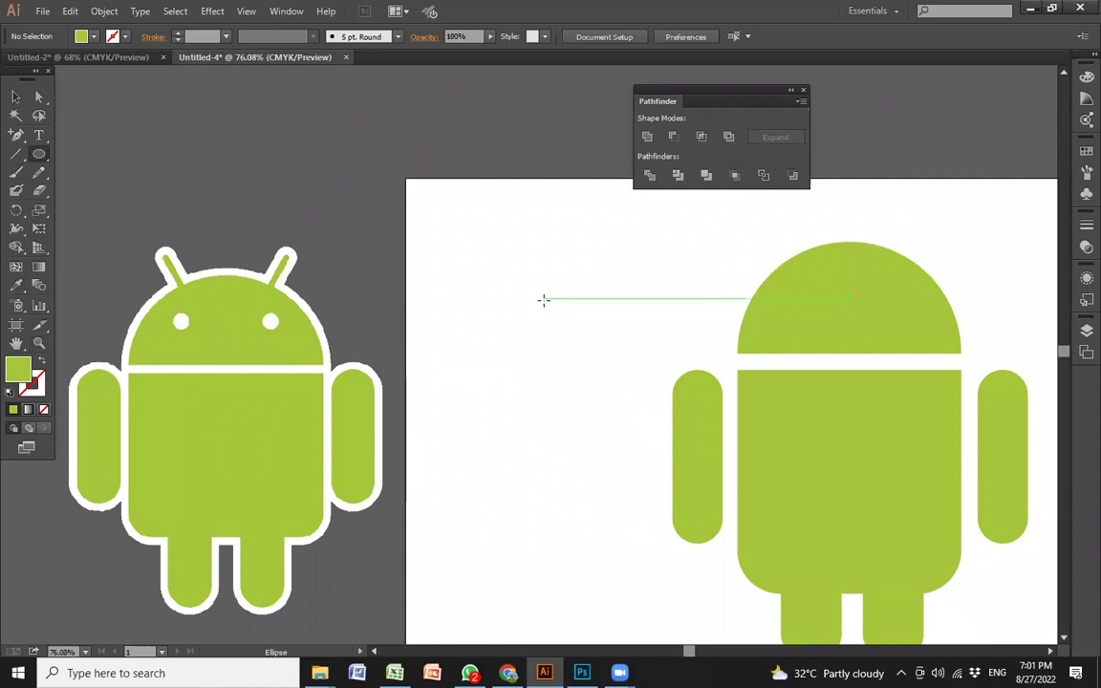
drag(498, 304, 511, 317)
key(v)
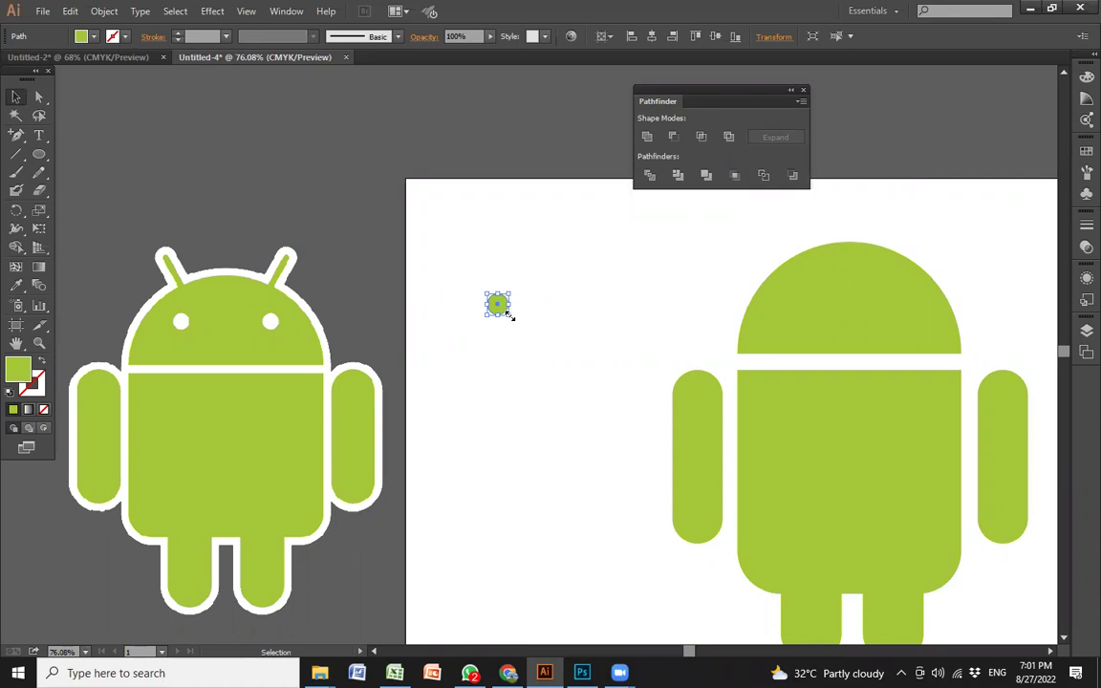
- Duplicate the eye circle horizontally and group the two circles
drag(503, 316, 615, 365)
drag(479, 256, 639, 330)
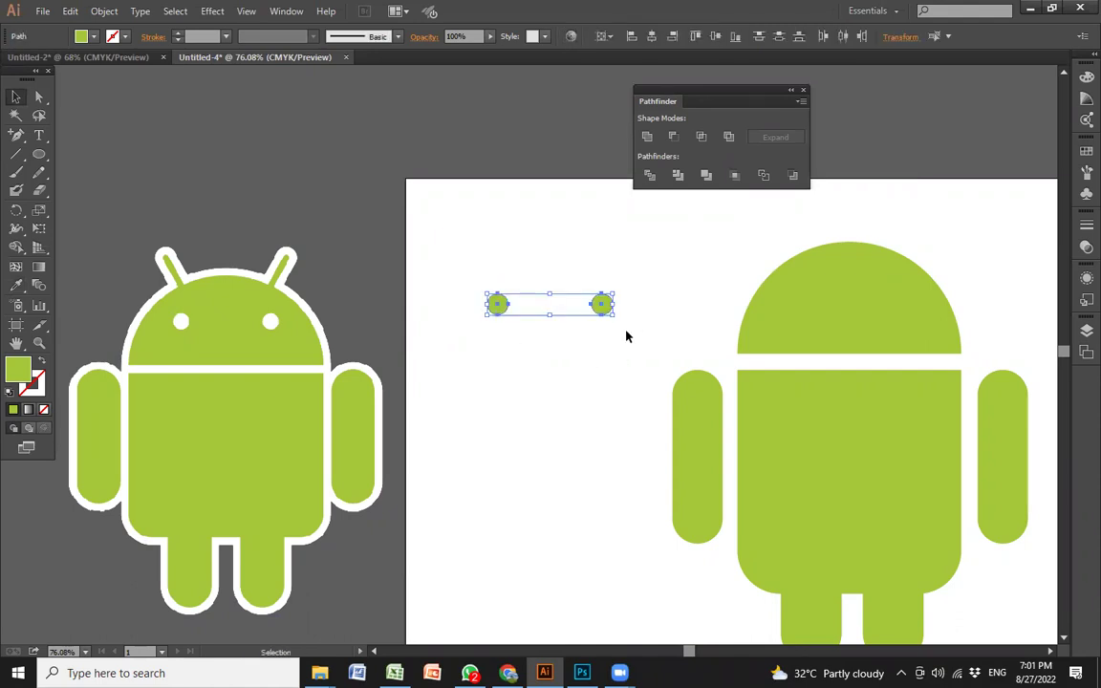
click(482, 263)
drag(478, 257, 645, 348)
click(637, 349)
click(603, 306)
click(601, 308)
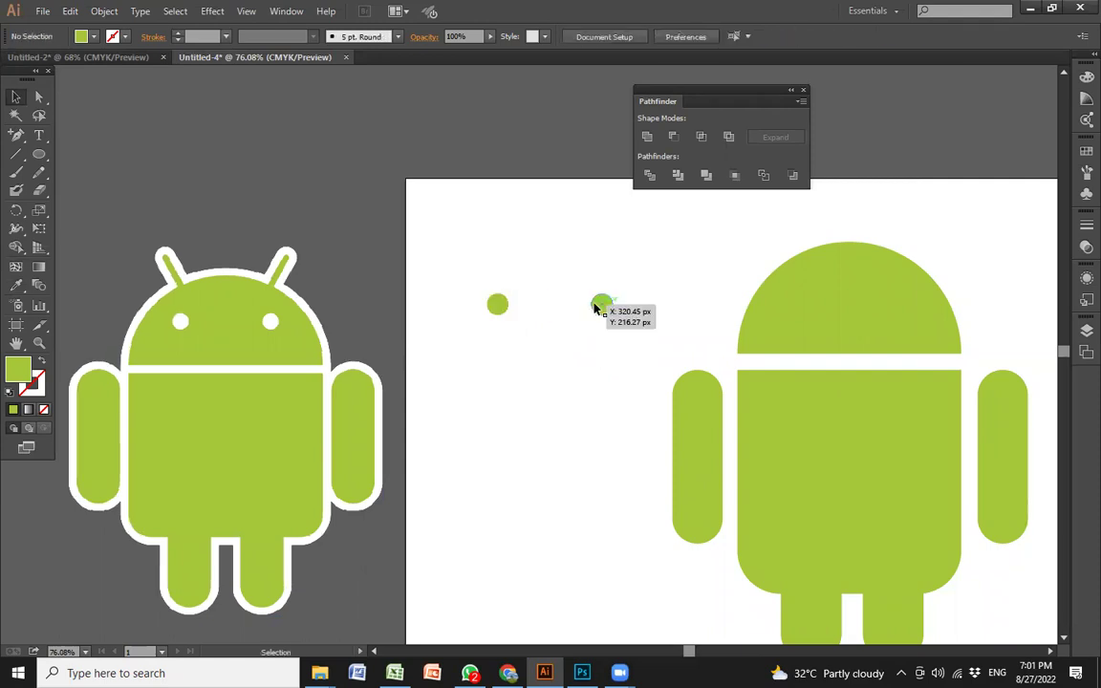
- Move the pair of eyes onto the robot's head and fill them with the reference eye's white using the Eyedropper
drag(602, 305, 906, 307)
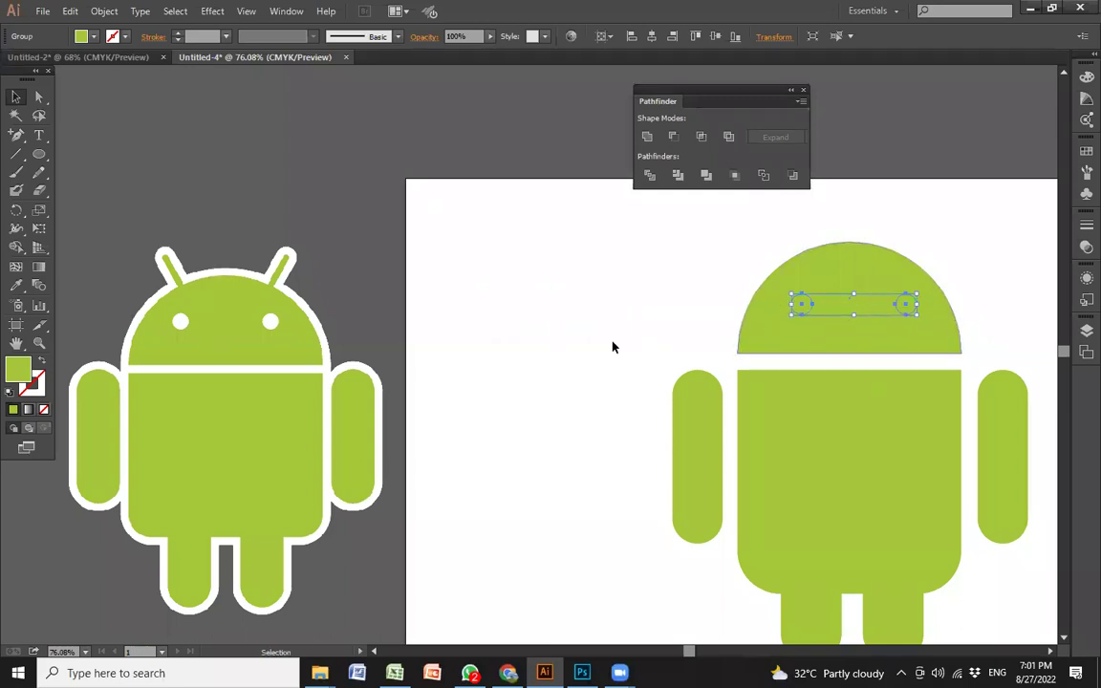
key(i)
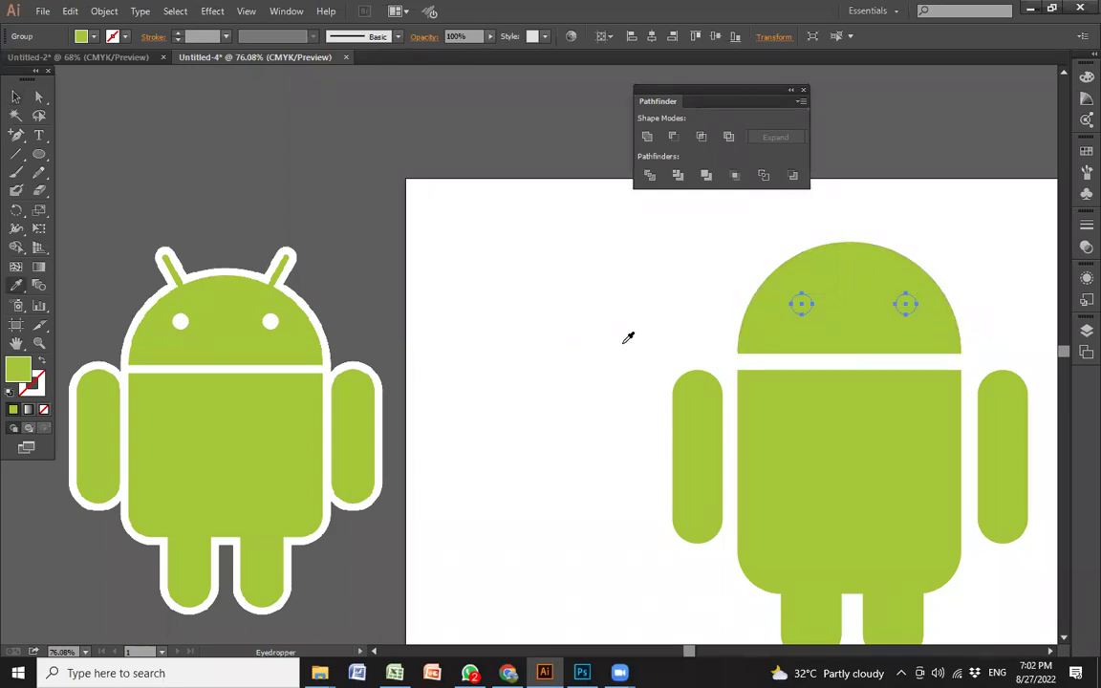
click(271, 323)
key(v)
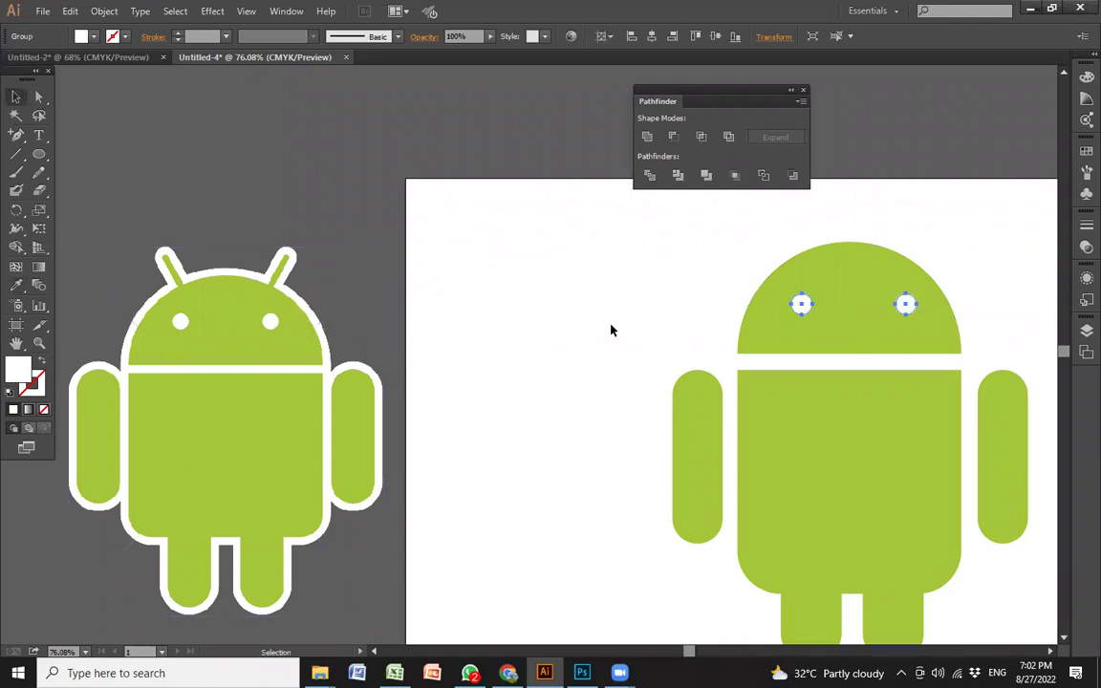
click(604, 308)
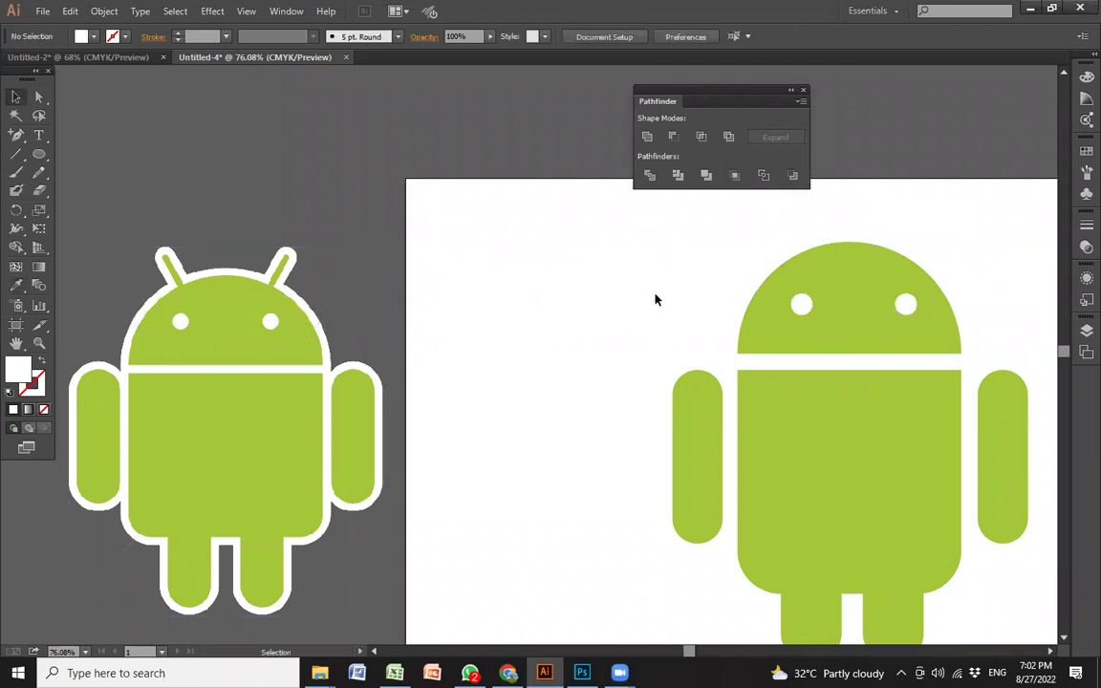
- Move the eyes off the head onto the blank artboard and fill them with a red swatch
click(799, 307)
drag(801, 305, 533, 306)
click(709, 307)
drag(516, 241, 632, 369)
key(i)
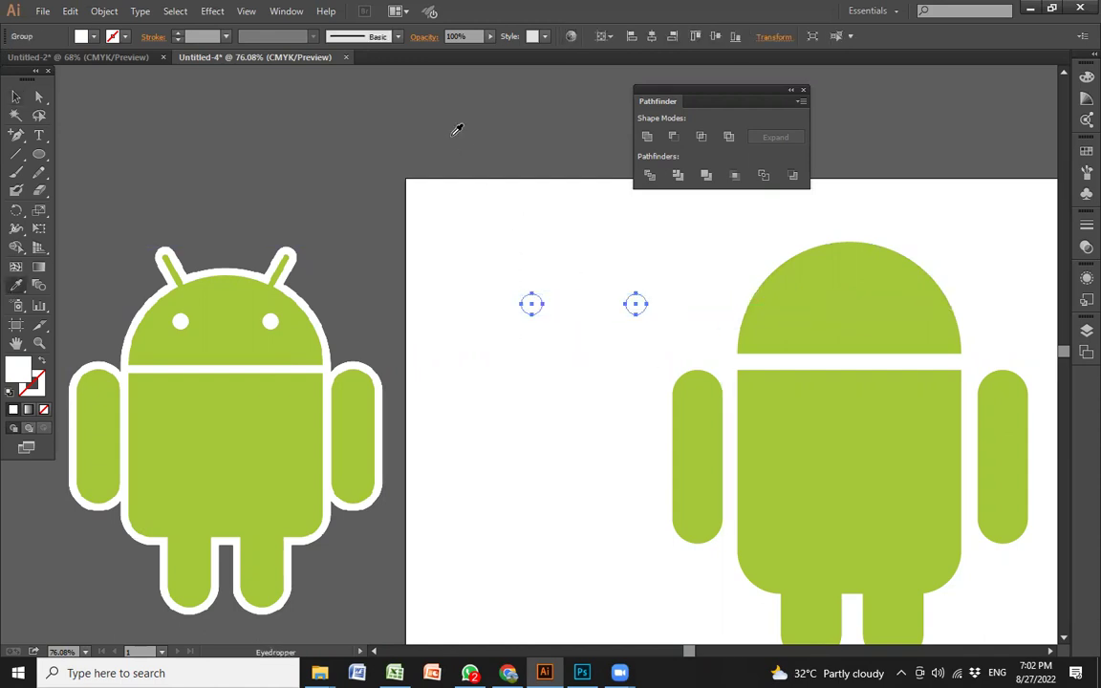
click(457, 129)
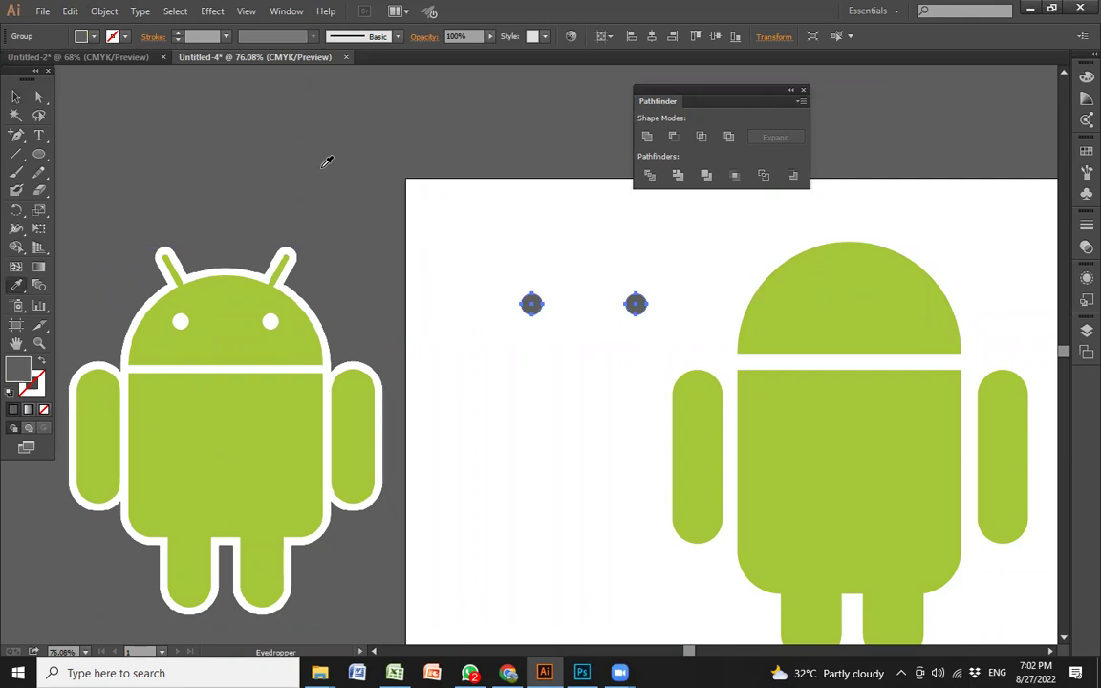
click(82, 36)
click(120, 63)
key(v)
click(482, 346)
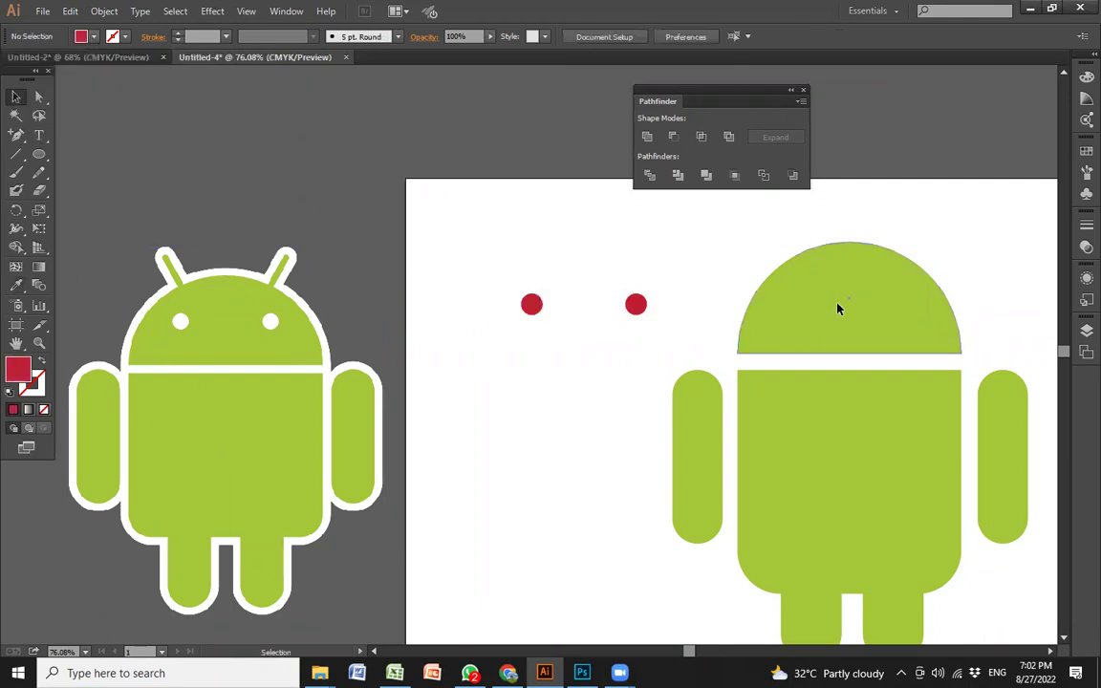
- Place the red eyes back on the head and cut them out of it with Minus Front
click(813, 309)
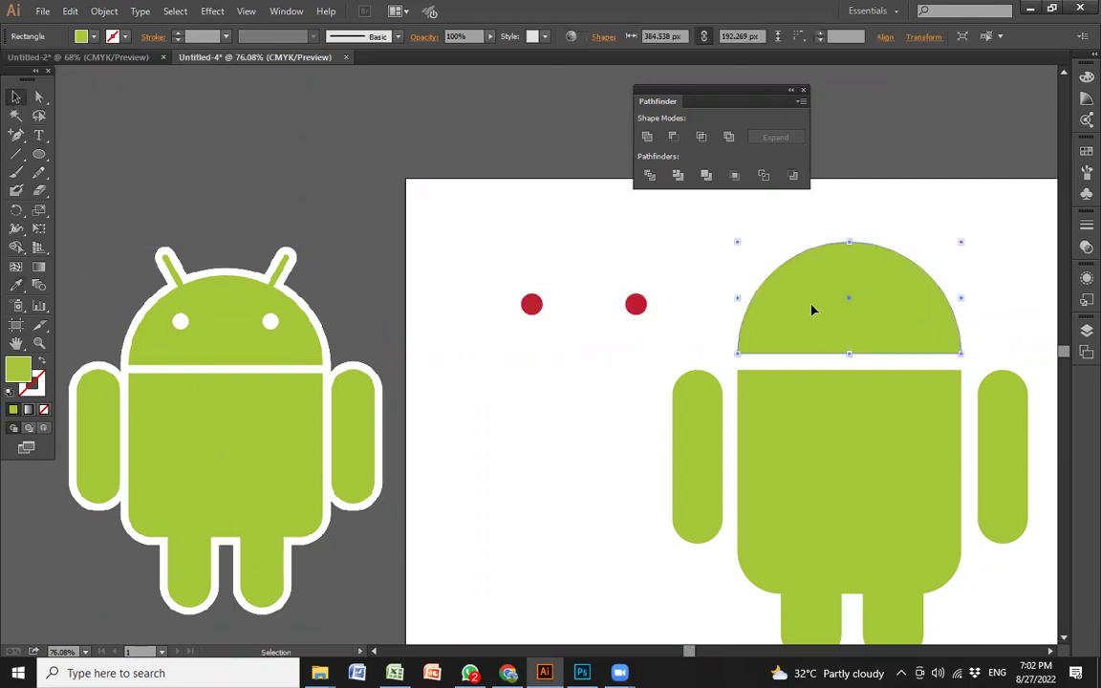
shift+click(637, 305)
click(590, 406)
click(637, 306)
click(627, 346)
drag(637, 305, 904, 313)
drag(684, 265, 965, 342)
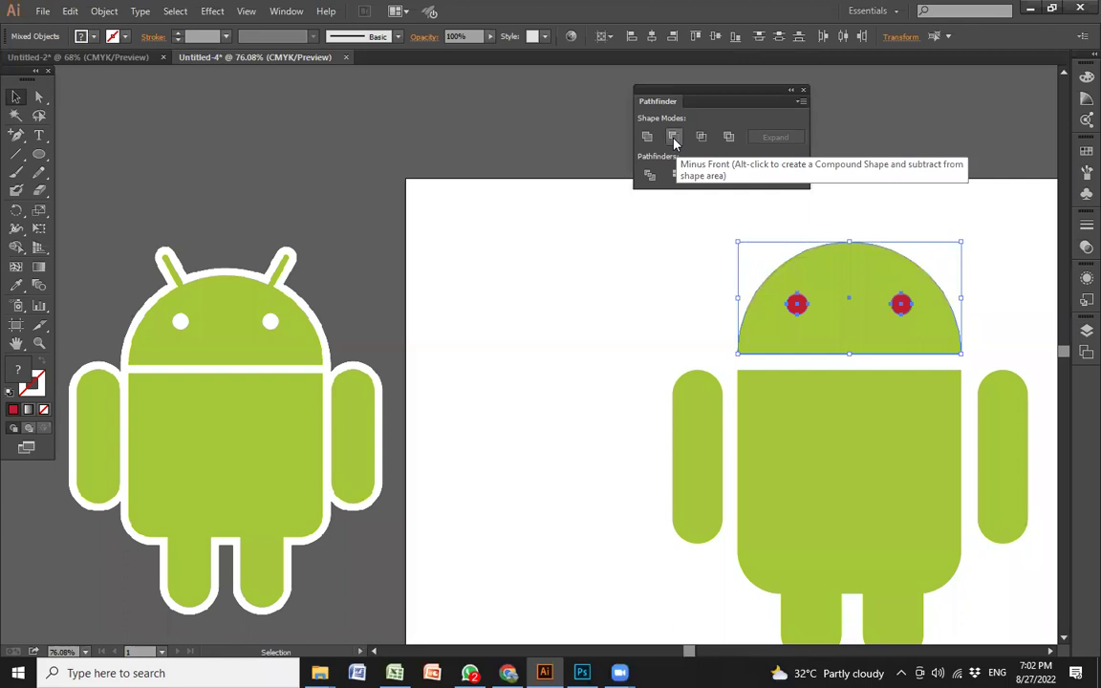
click(674, 139)
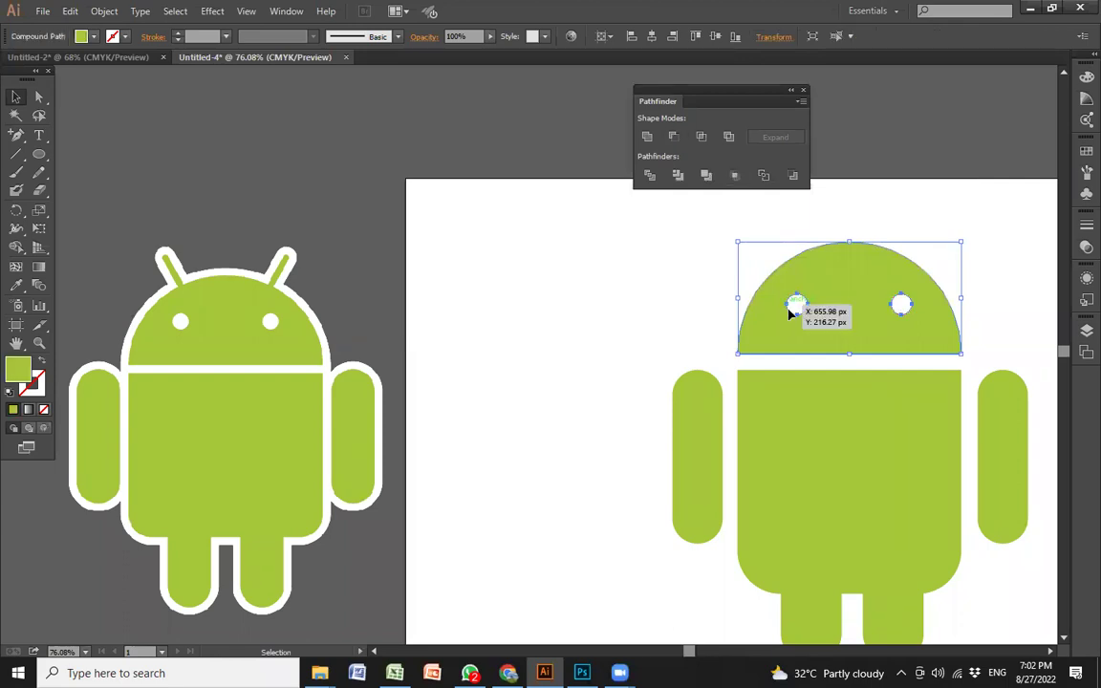
- Test sampled colours such as dark grey on the head, then reapply the reference image's green and deselect it
click(935, 264)
click(848, 285)
click(305, 352)
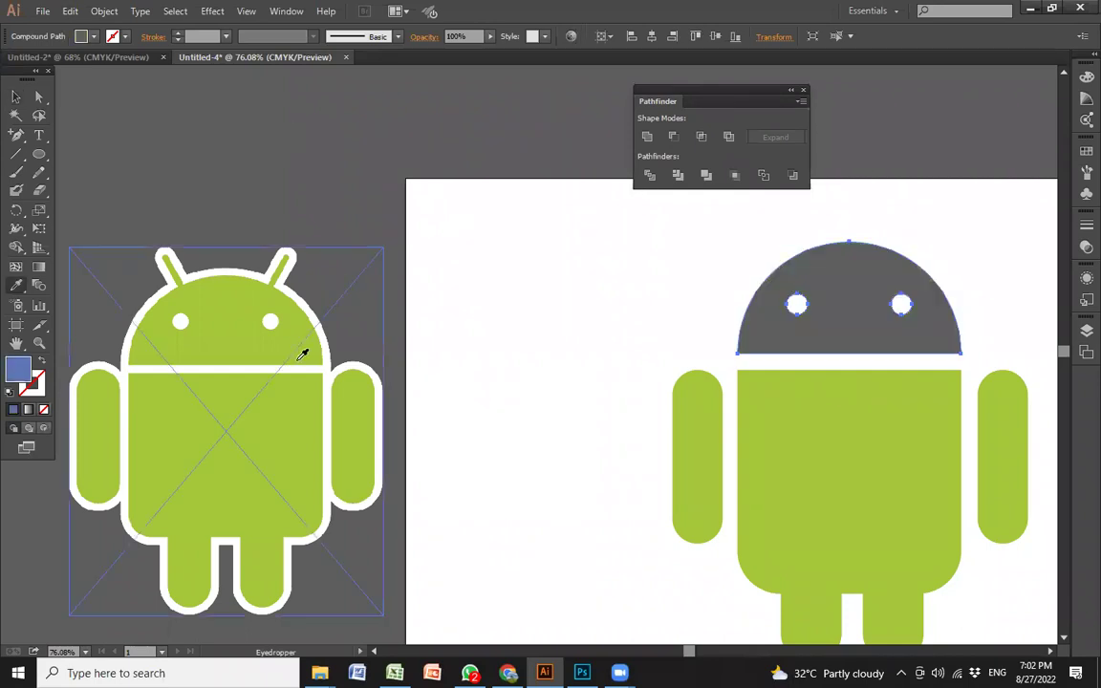
click(388, 289)
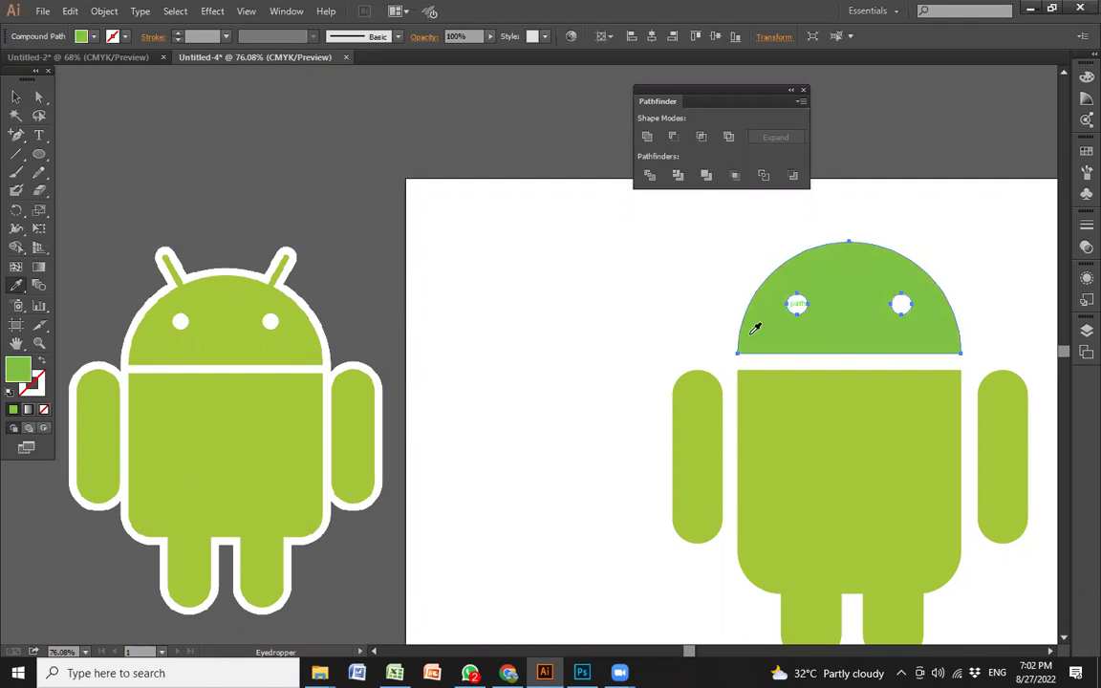
click(222, 409)
key(v)
click(499, 347)
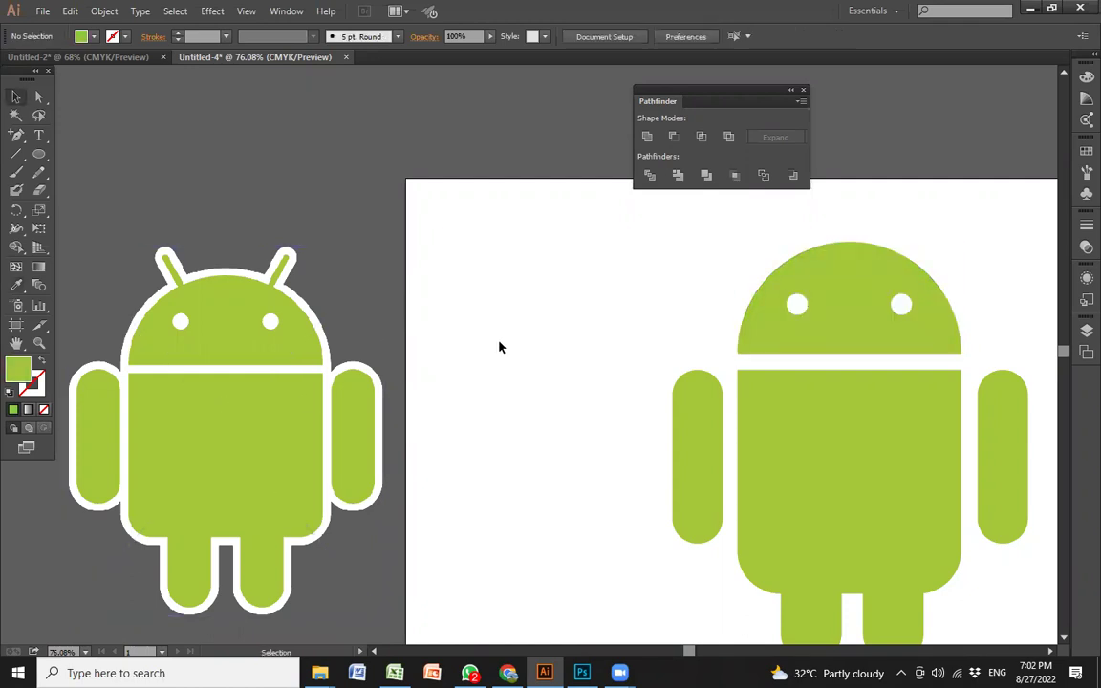
- Draw a thin vertical green bar about 12 by 86 px beside the robot and duplicate it horizontally for the antennae
click(306, 315)
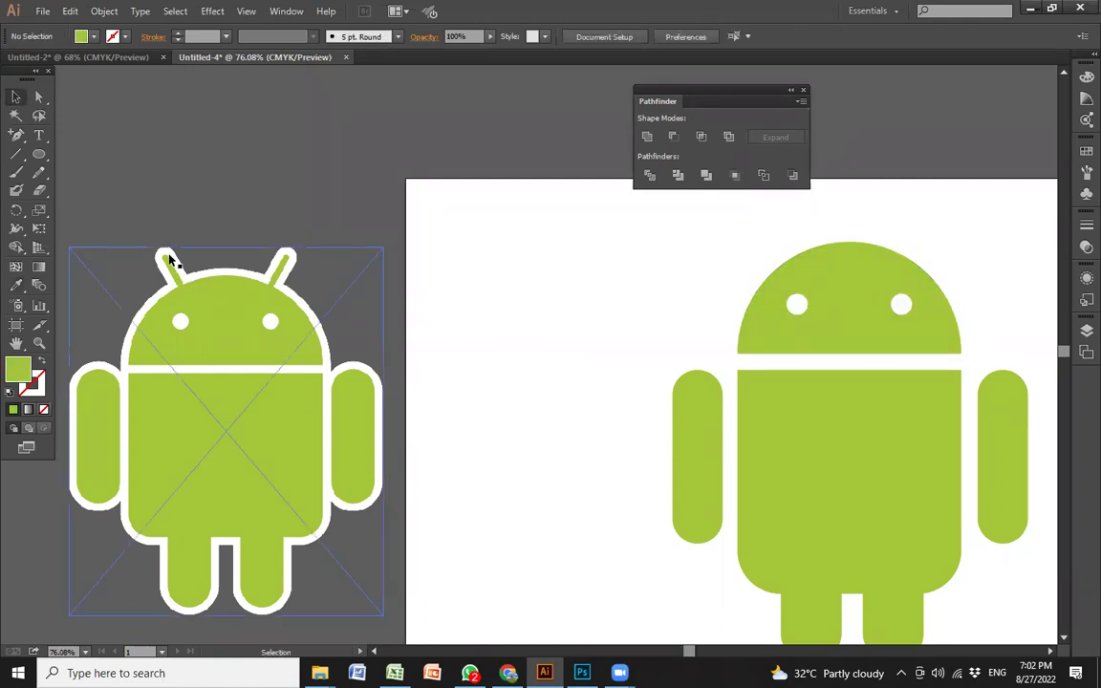
click(499, 310)
key(m)
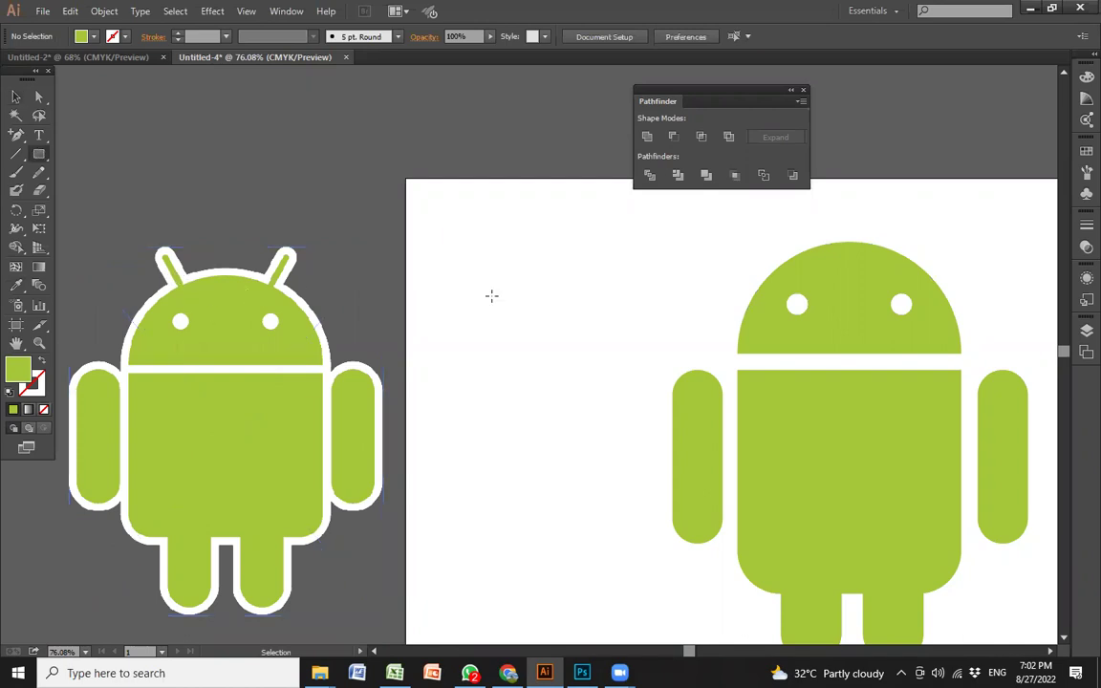
drag(496, 297, 571, 322)
key(v)
click(508, 327)
click(565, 322)
click(463, 275)
drag(497, 315, 654, 328)
click(557, 343)
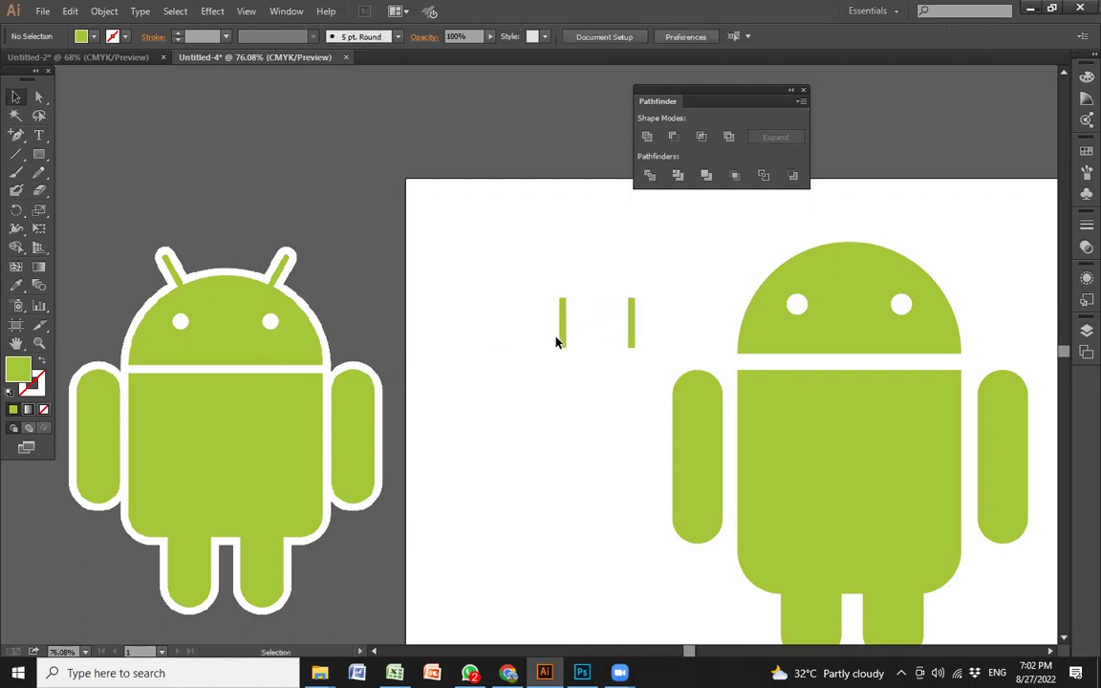
- Tilt the two bars outward and position them as antennae overlapping the top of the robot's head
click(563, 335)
drag(576, 352, 905, 250)
click(631, 344)
click(643, 331)
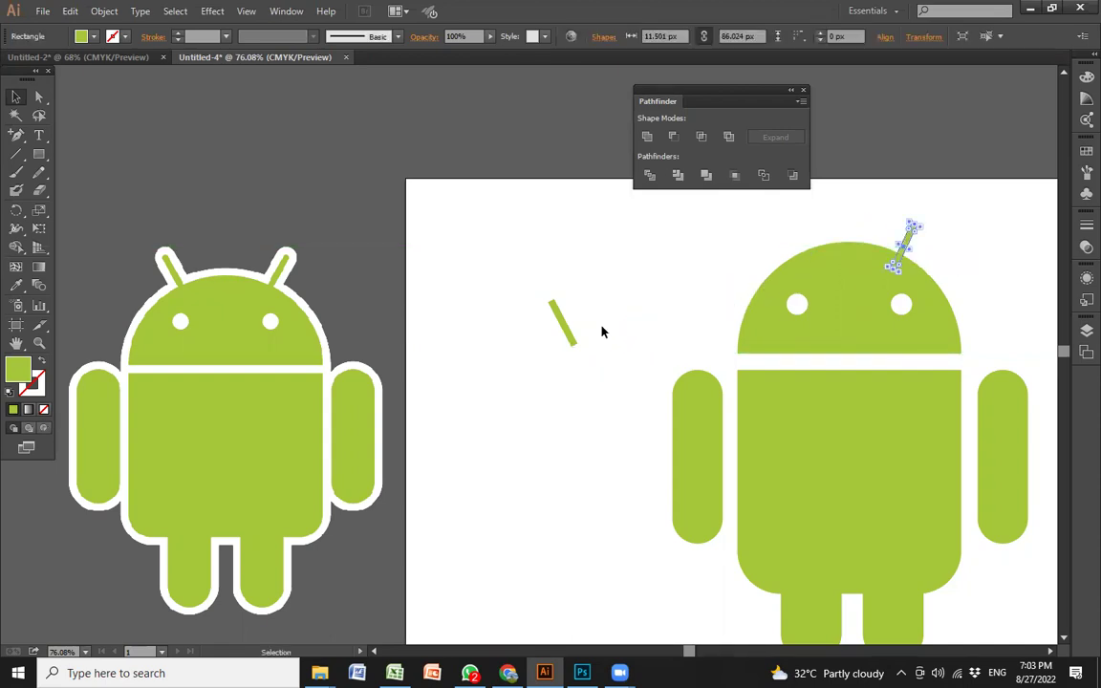
drag(571, 332, 793, 247)
click(700, 259)
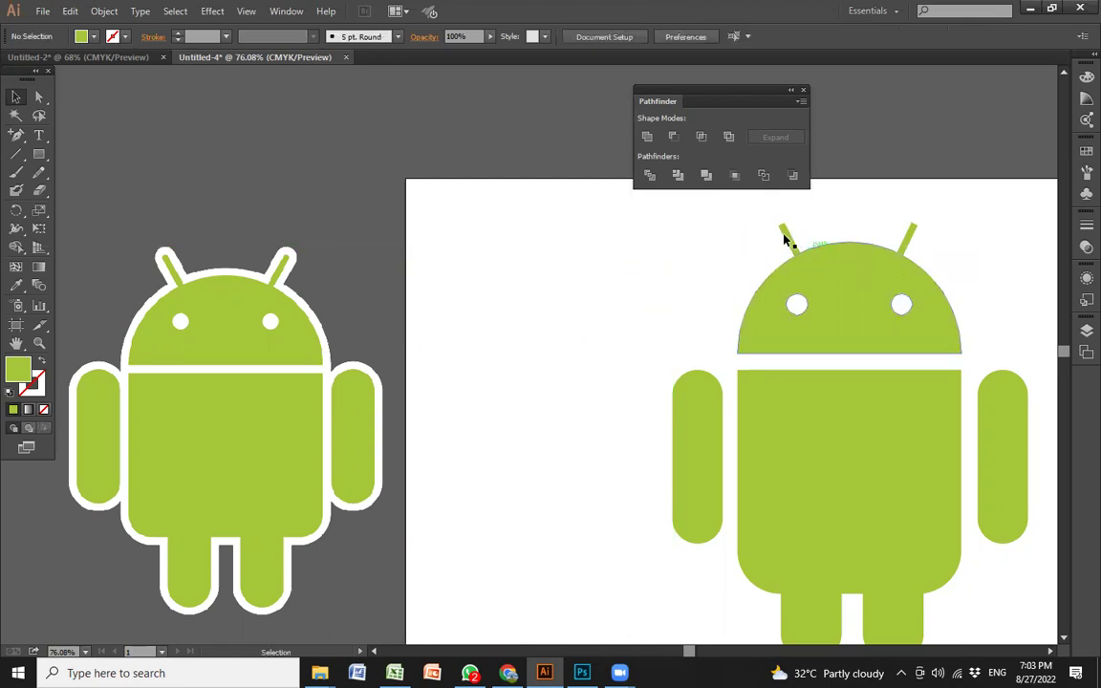
click(784, 237)
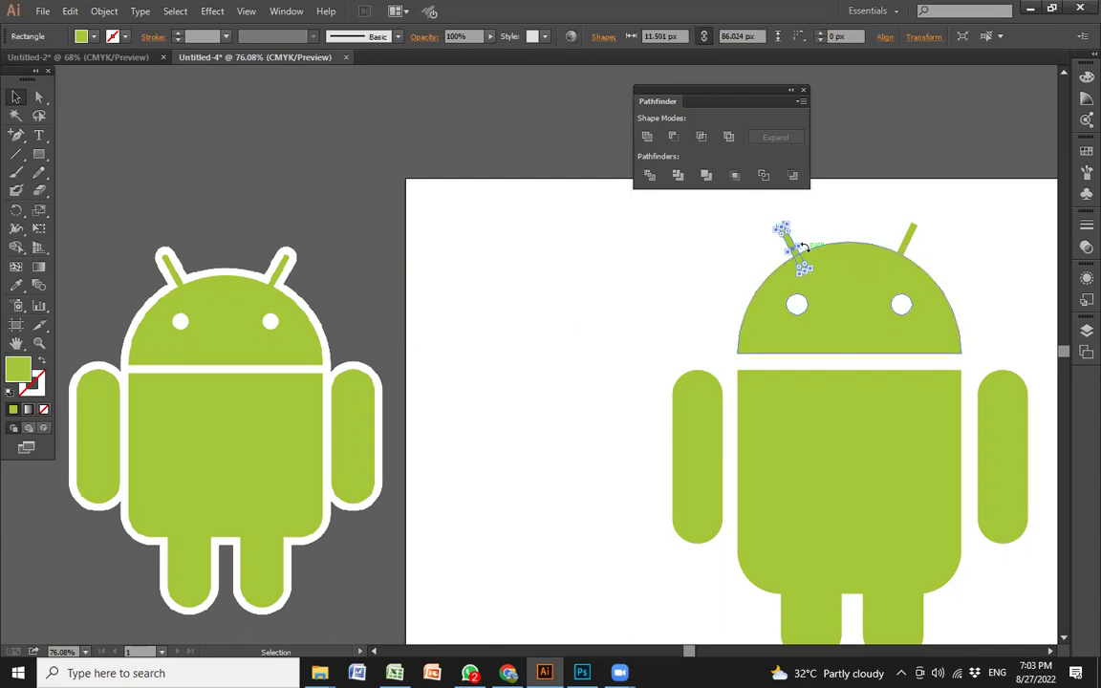
drag(805, 269, 810, 271)
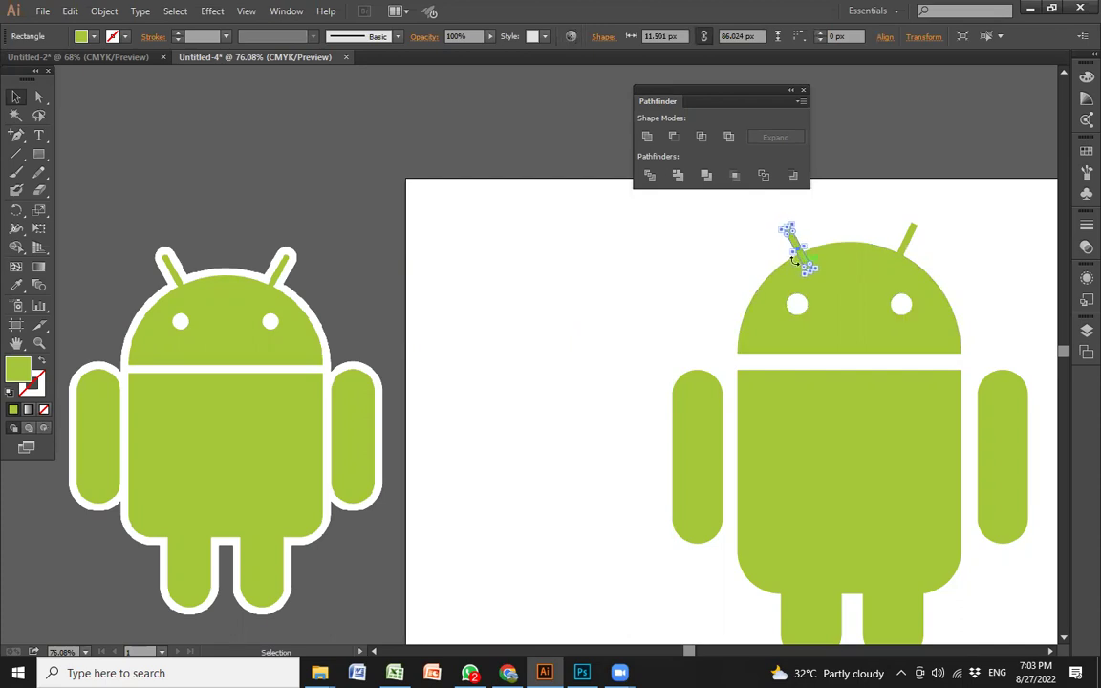
- Unite both antennae with the head into one shape and close the Pathfinder panel
drag(741, 235, 932, 270)
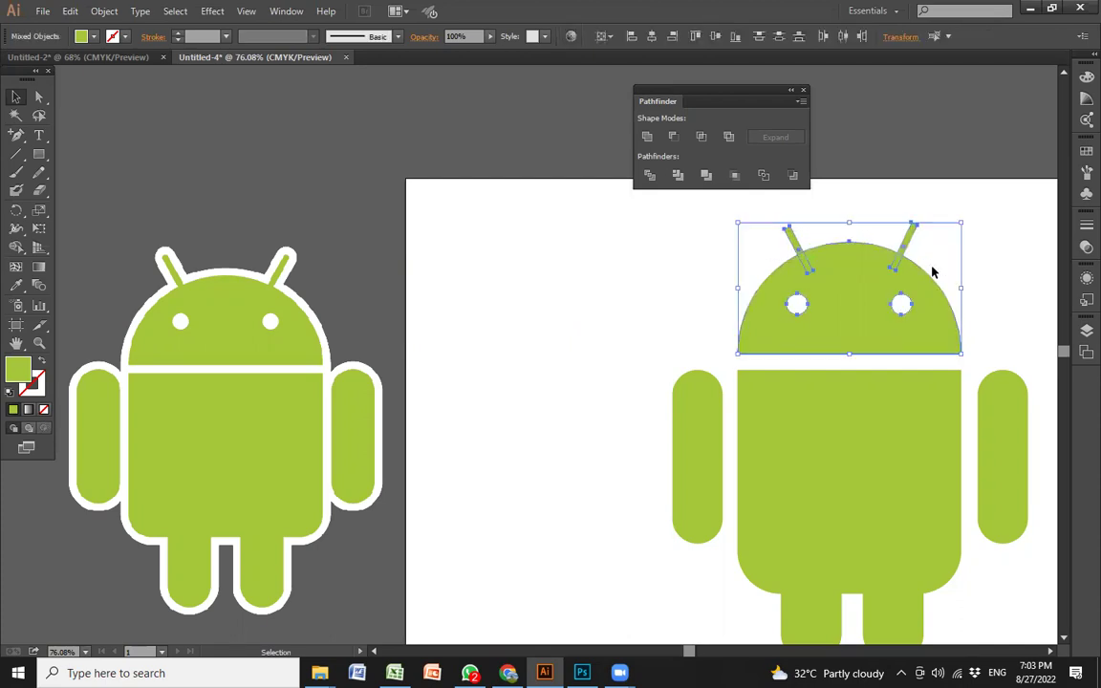
click(648, 138)
click(623, 281)
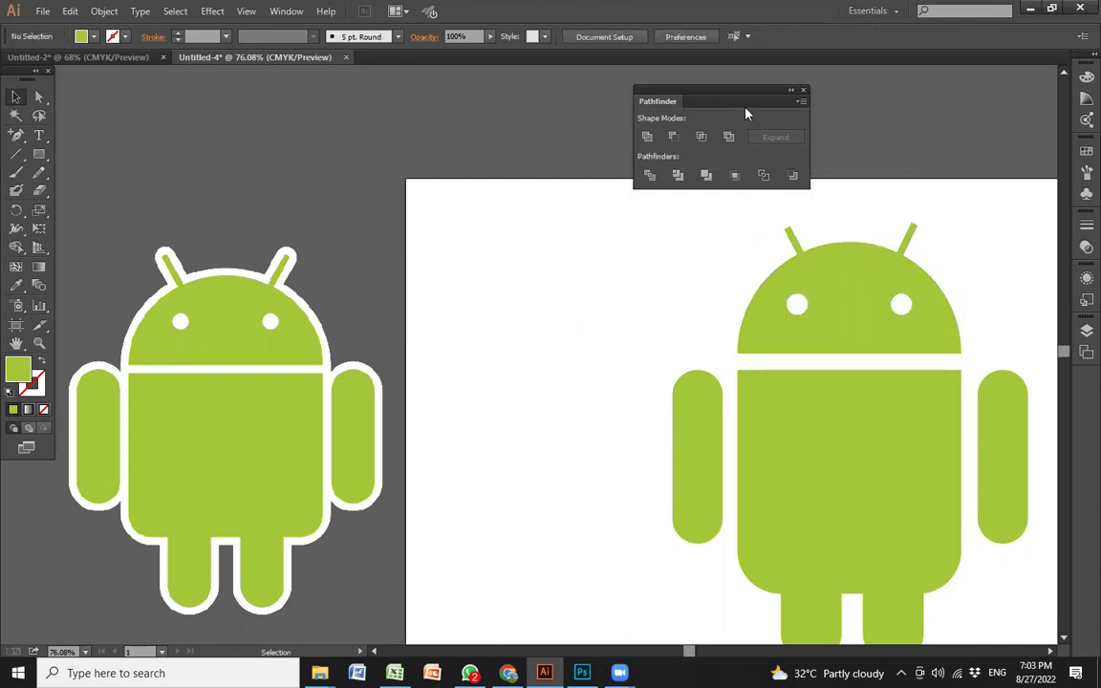
click(804, 91)
key(ctrl+minus)
drag(879, 345, 846, 310)
drag(765, 352, 780, 362)
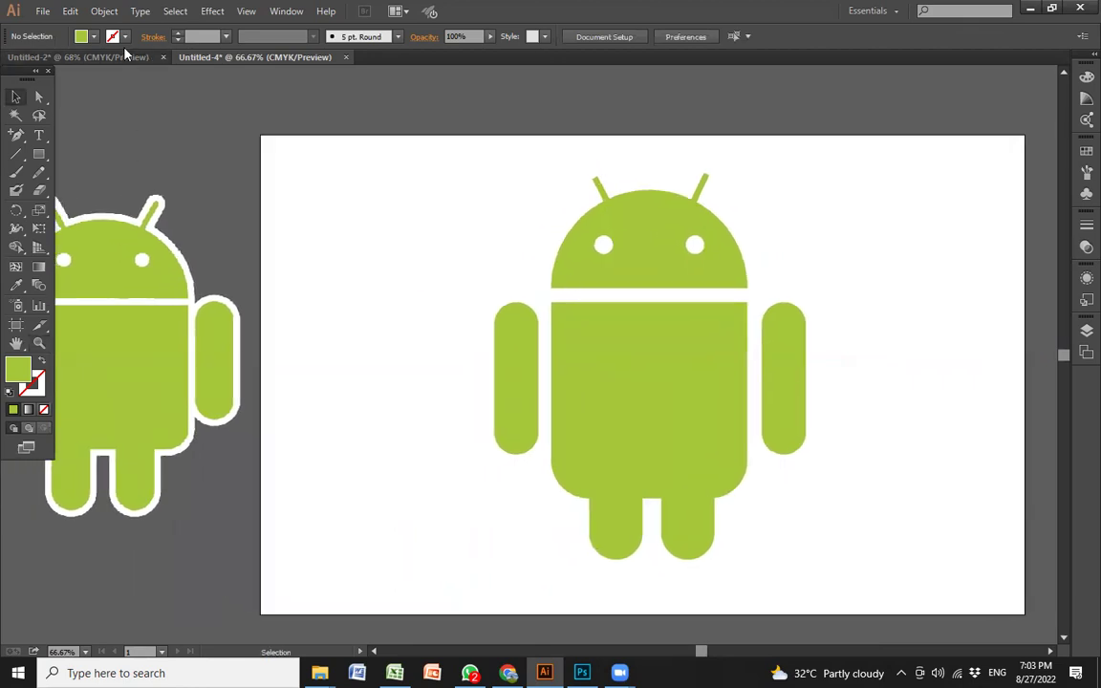
- Open the Export dialog, choose JPEG as the file type and cancel the export
click(42, 11)
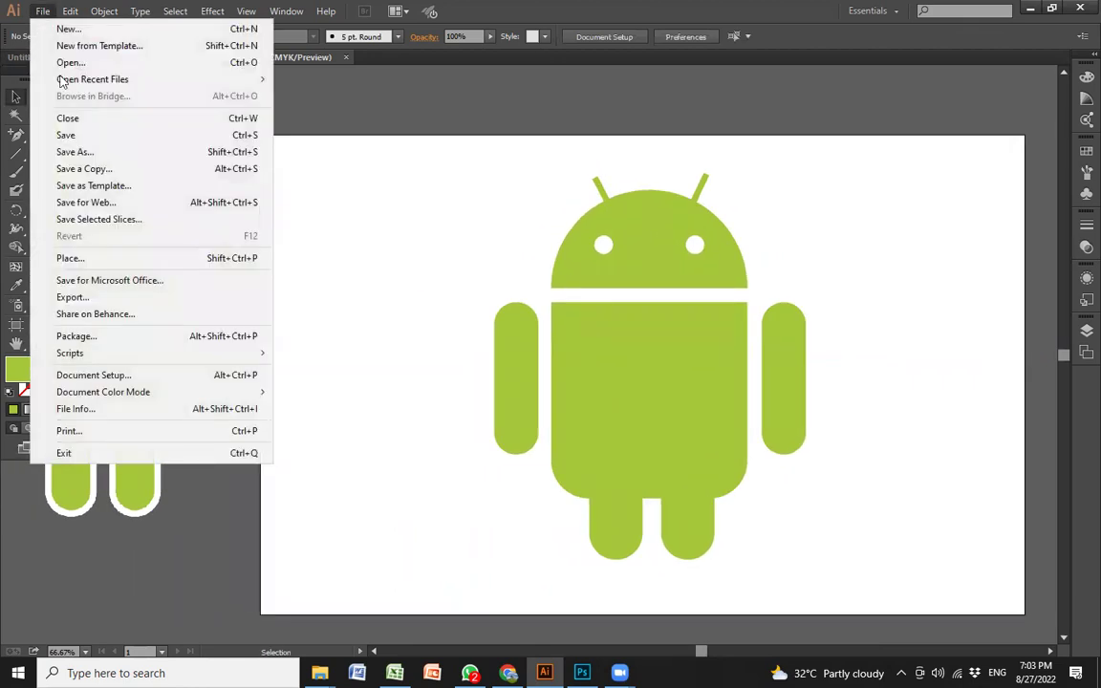
click(73, 297)
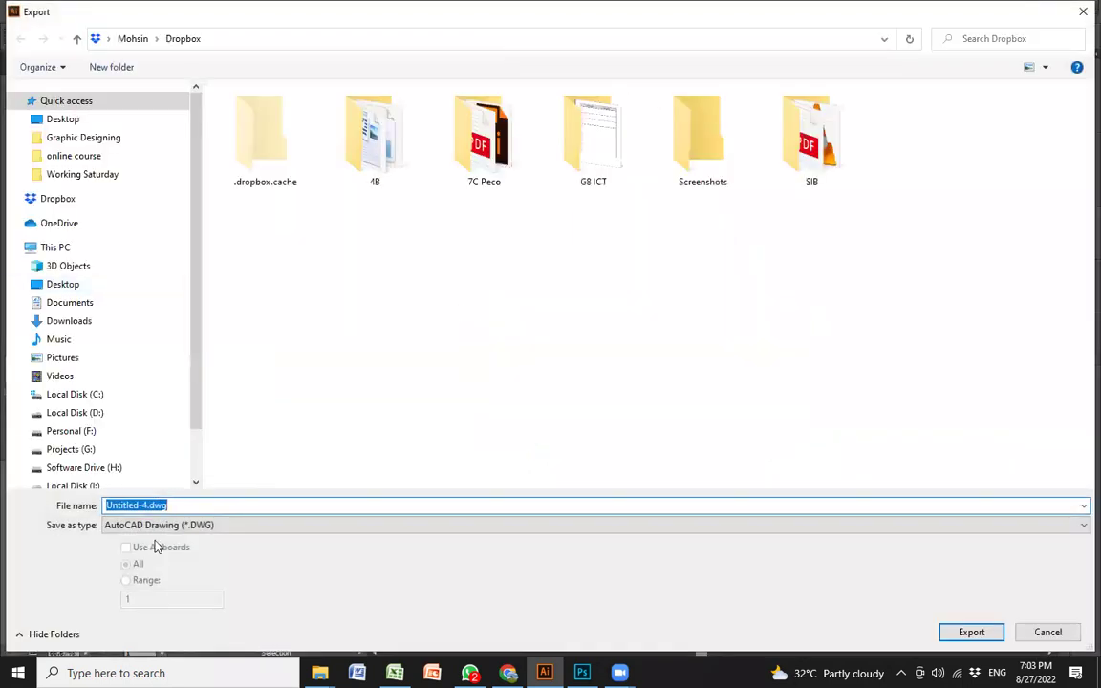
click(124, 525)
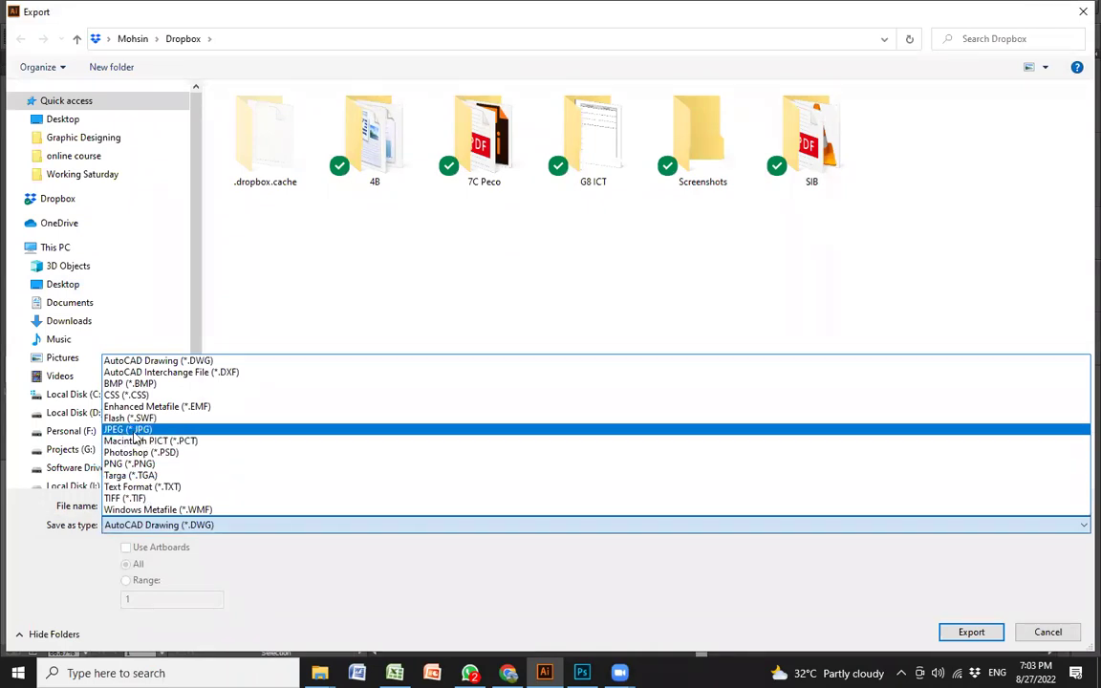
click(128, 432)
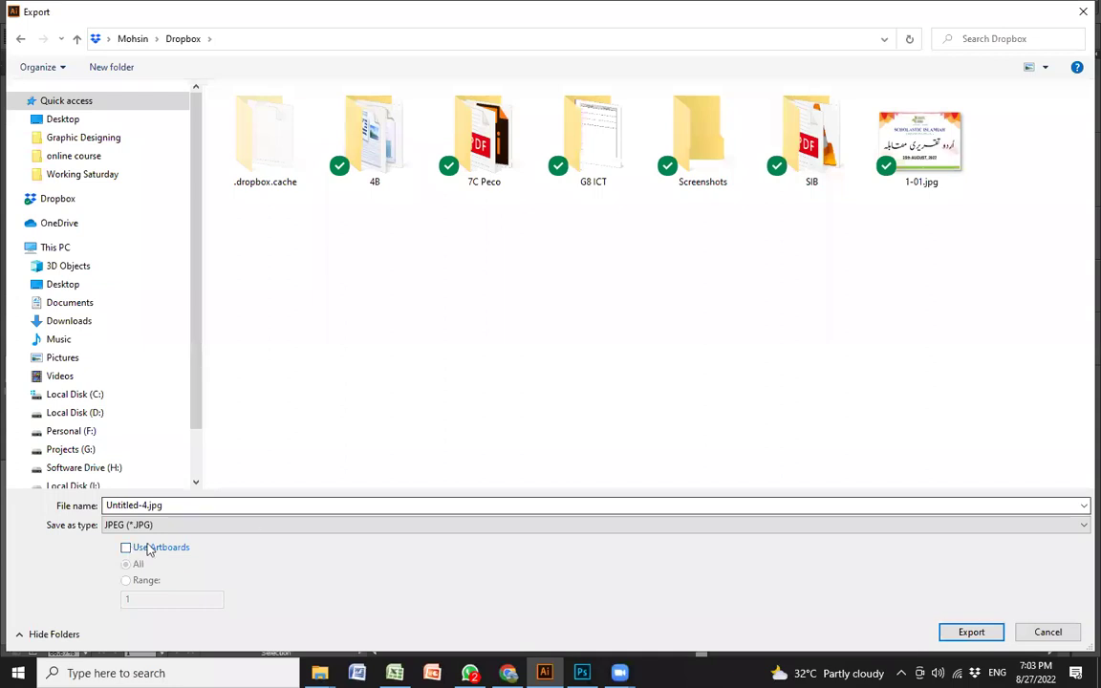
click(1071, 14)
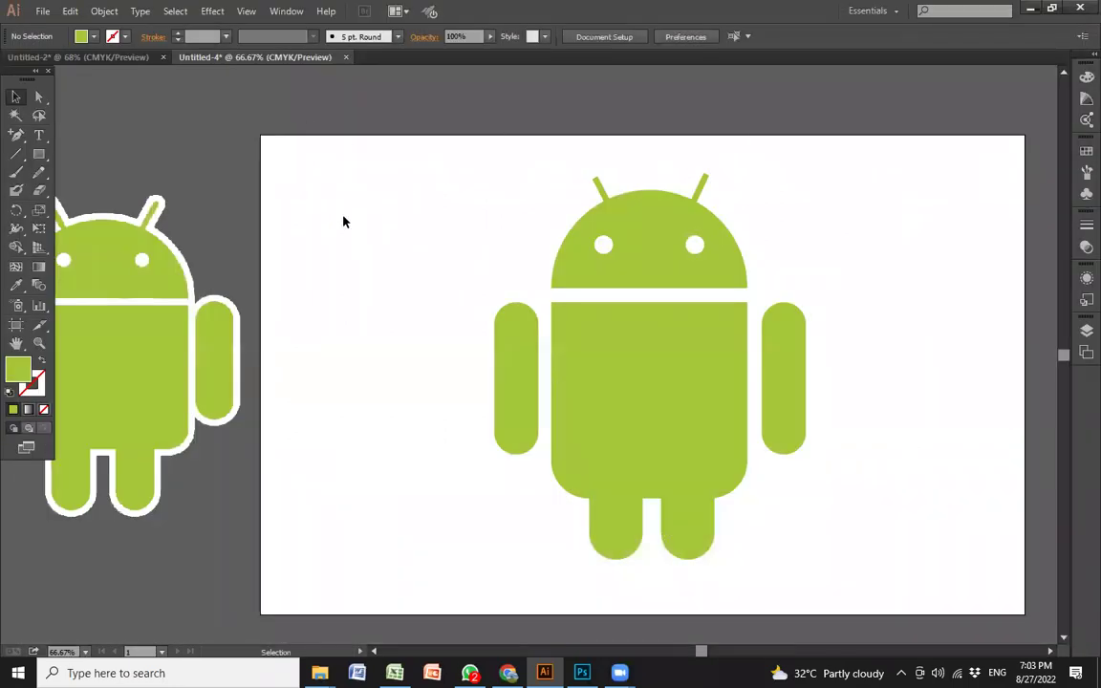
drag(469, 342, 496, 321)
key(v)
drag(255, 335, 228, 239)
click(371, 322)
click(255, 310)
click(489, 391)
scroll(602, 406, right, 3)
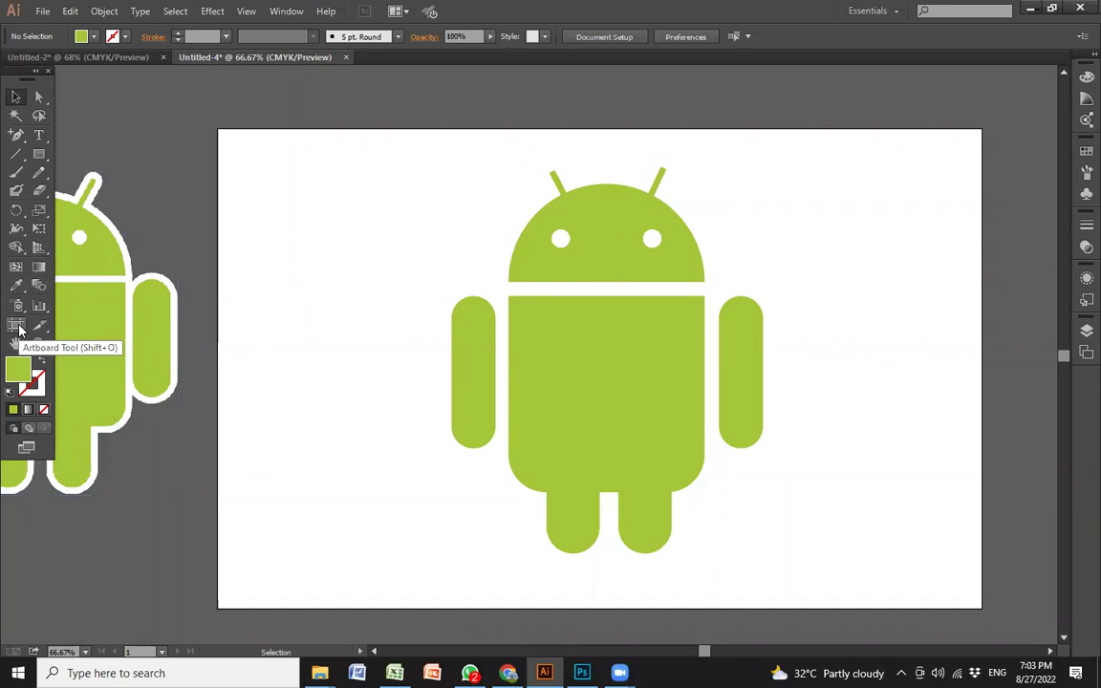
drag(282, 387, 400, 420)
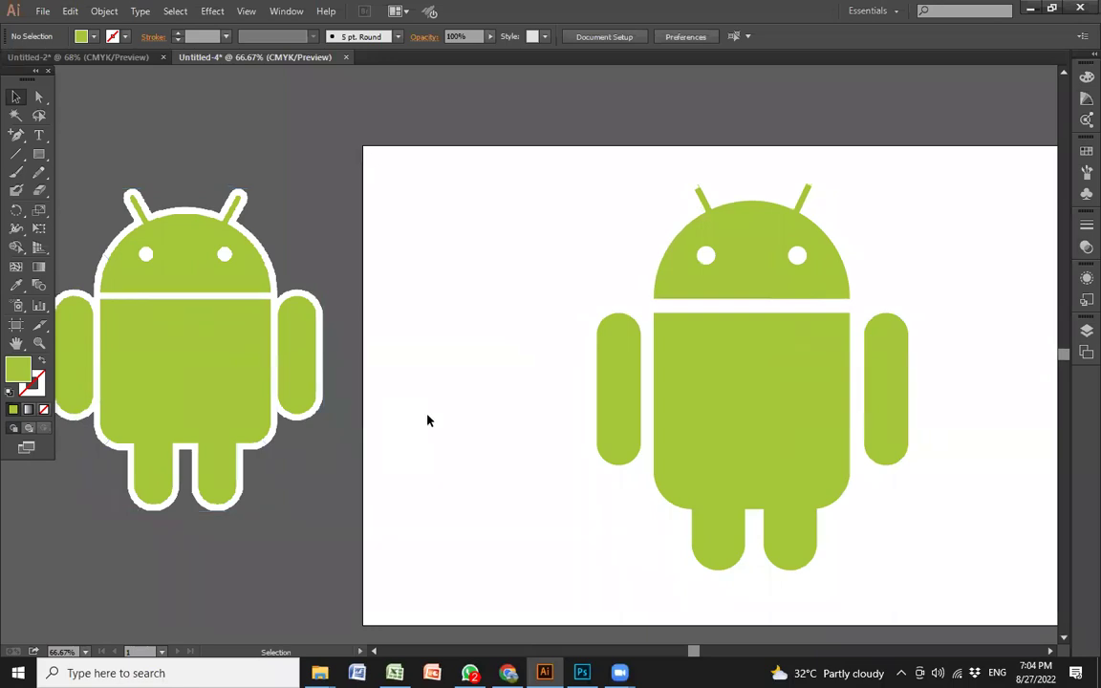
- Select the entire robot and move it off the artboard onto the gray canvas, below the reference image
drag(541, 341, 1003, 387)
drag(851, 418, 251, 597)
drag(437, 512, 308, 472)
drag(477, 410, 393, 482)
drag(550, 387, 475, 464)
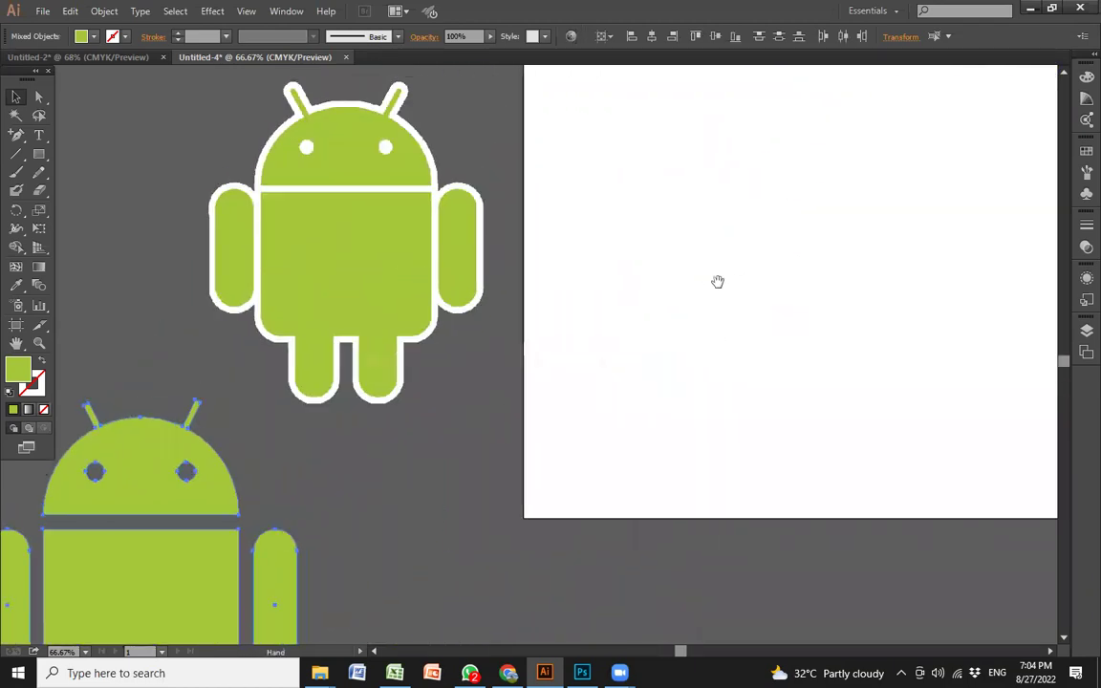
drag(678, 429, 840, 357)
key(space)
drag(349, 476, 326, 440)
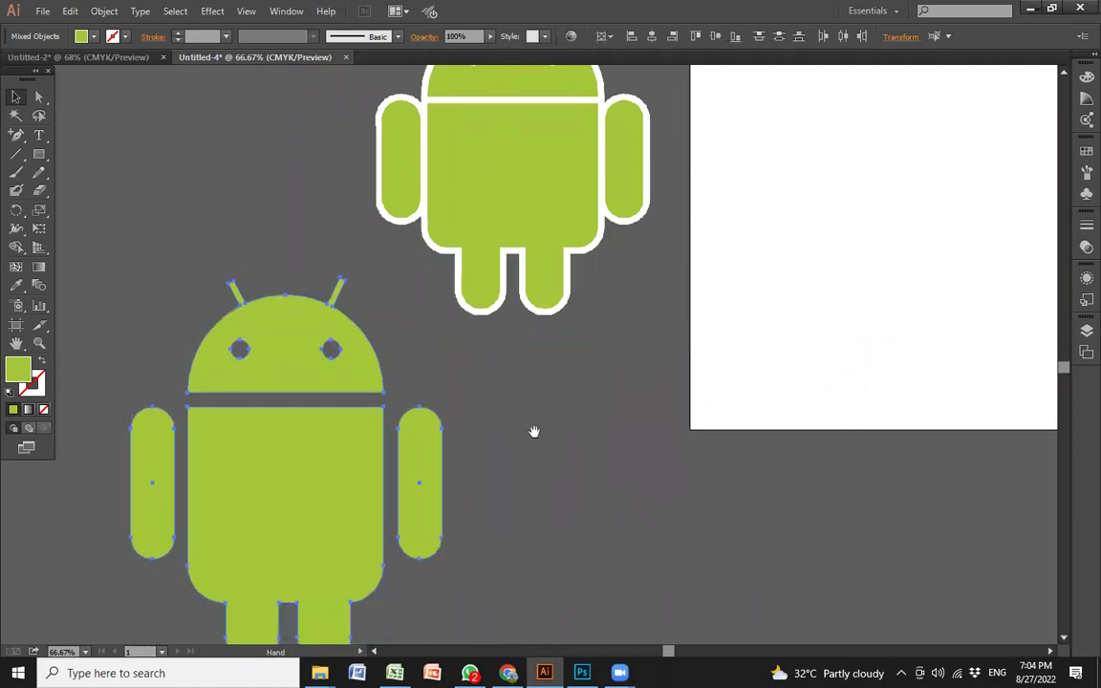
- Apply a white stroke to the whole robot and try stroke weights of 6 pt and 14 pt
click(126, 38)
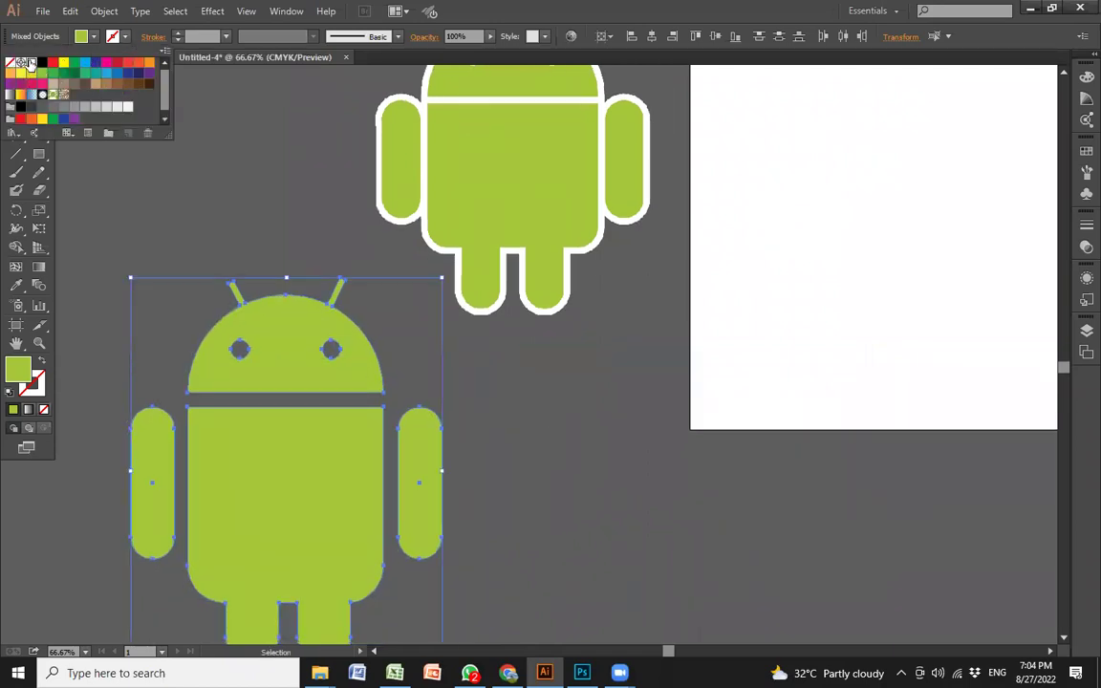
click(29, 63)
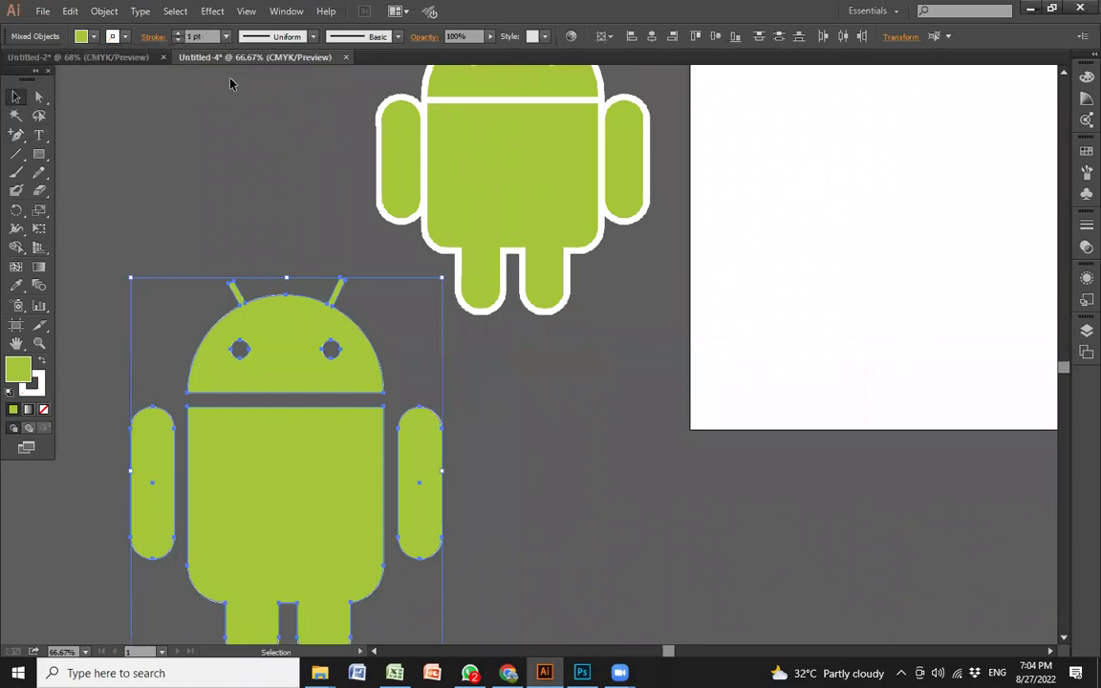
click(226, 36)
click(258, 184)
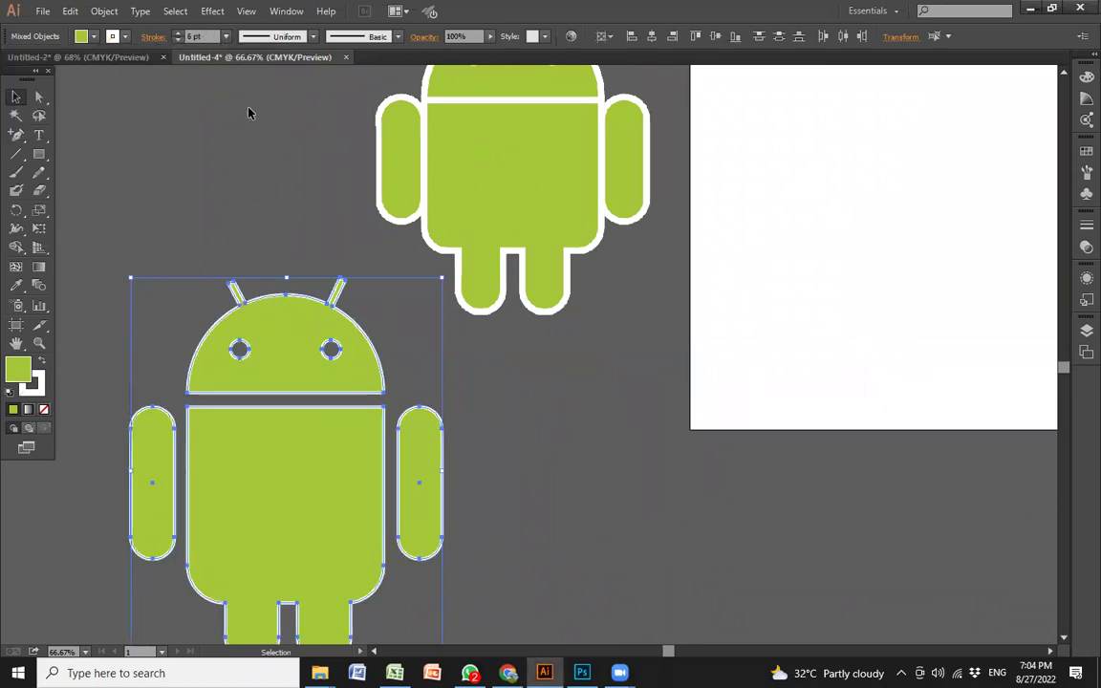
click(226, 36)
click(231, 257)
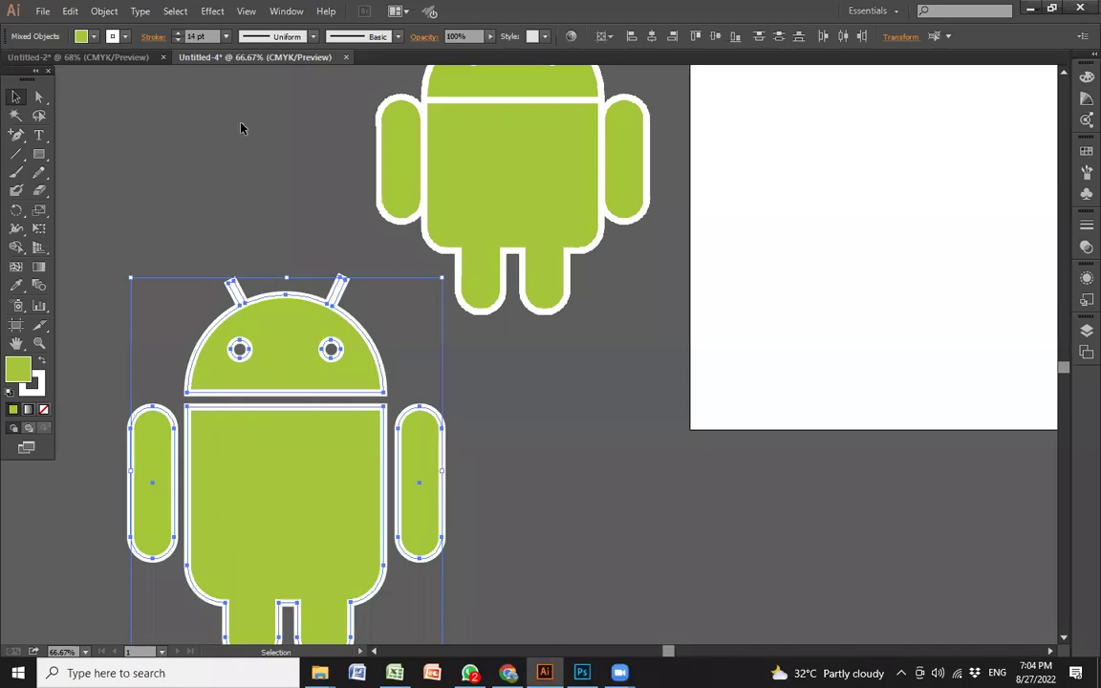
- Try a thicker weight and 3 pt for the robot's white outline, and set it to 7 pt
click(225, 37)
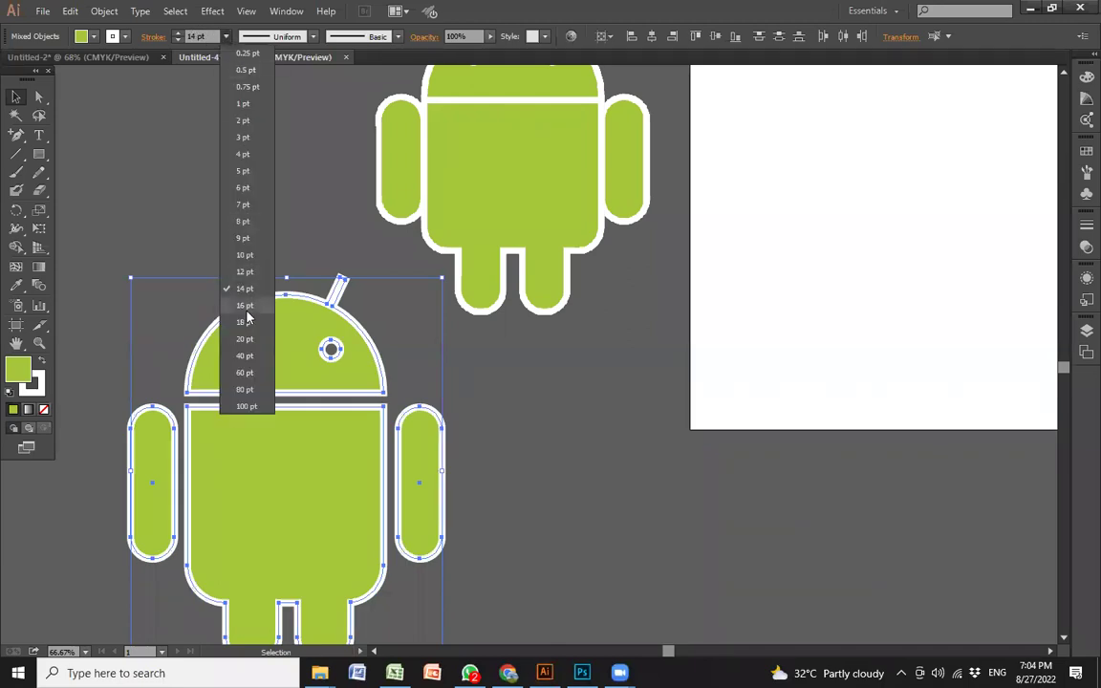
click(237, 273)
click(226, 36)
click(245, 137)
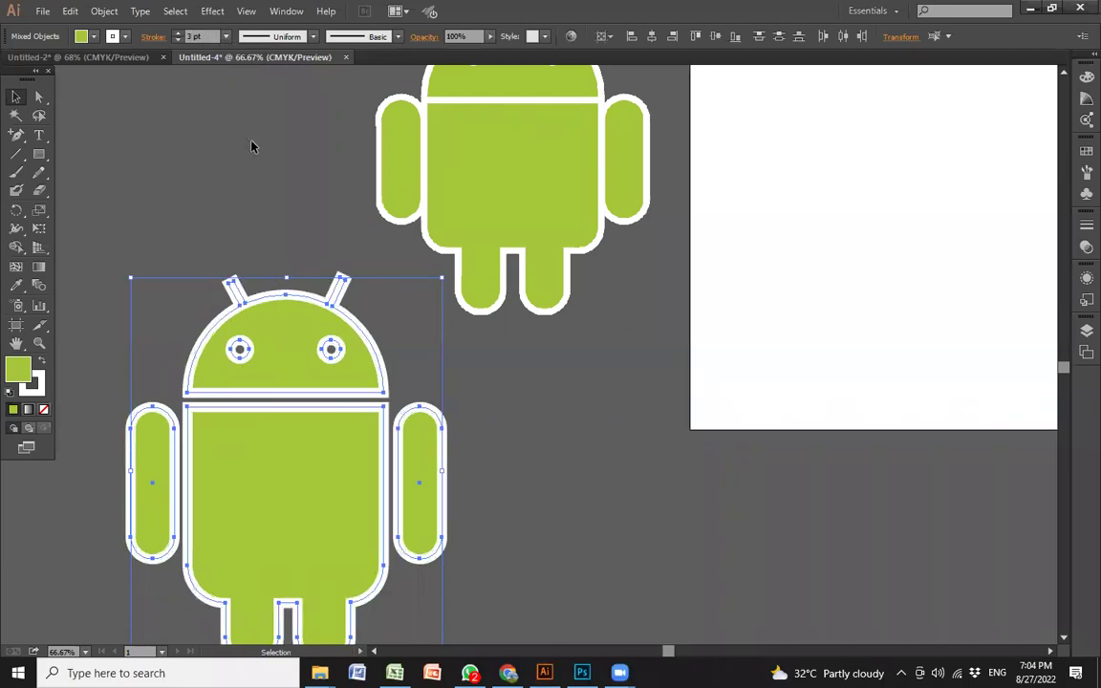
click(226, 36)
click(243, 204)
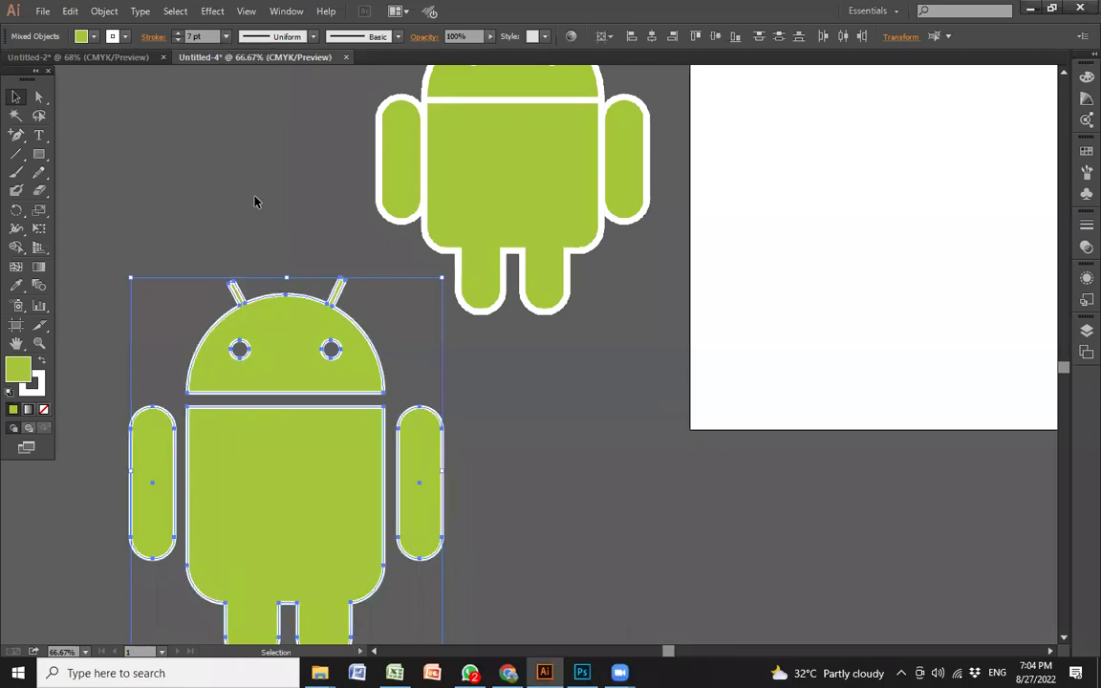
- Try a 12 pt white outline on the robot and undo that weight change
click(226, 36)
click(244, 272)
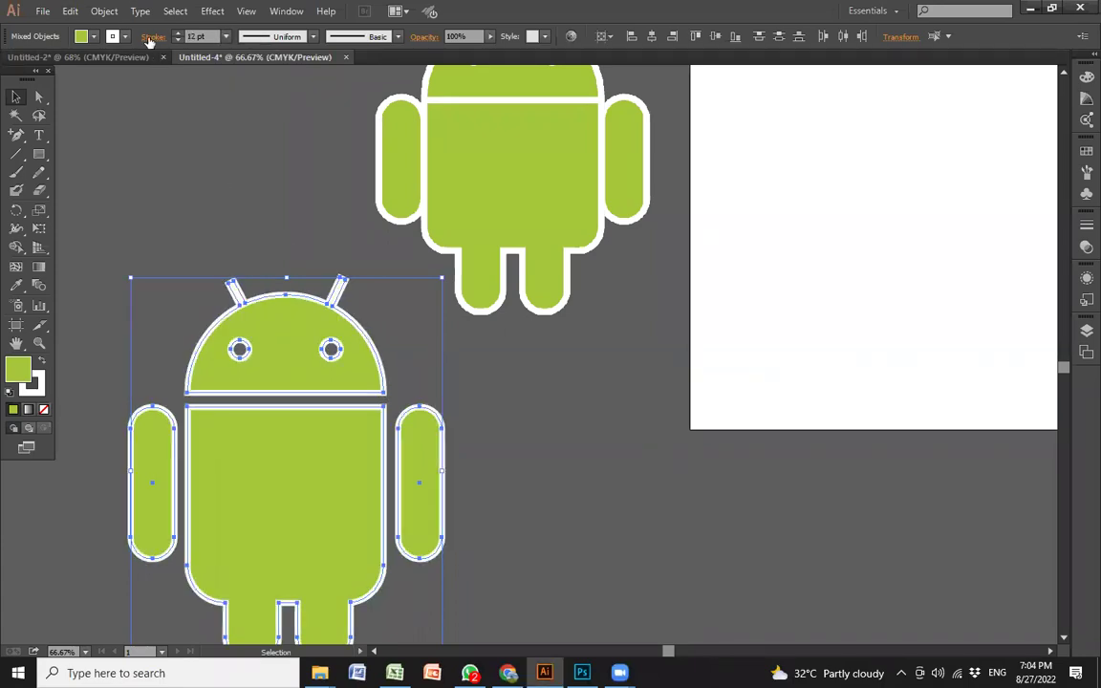
click(459, 416)
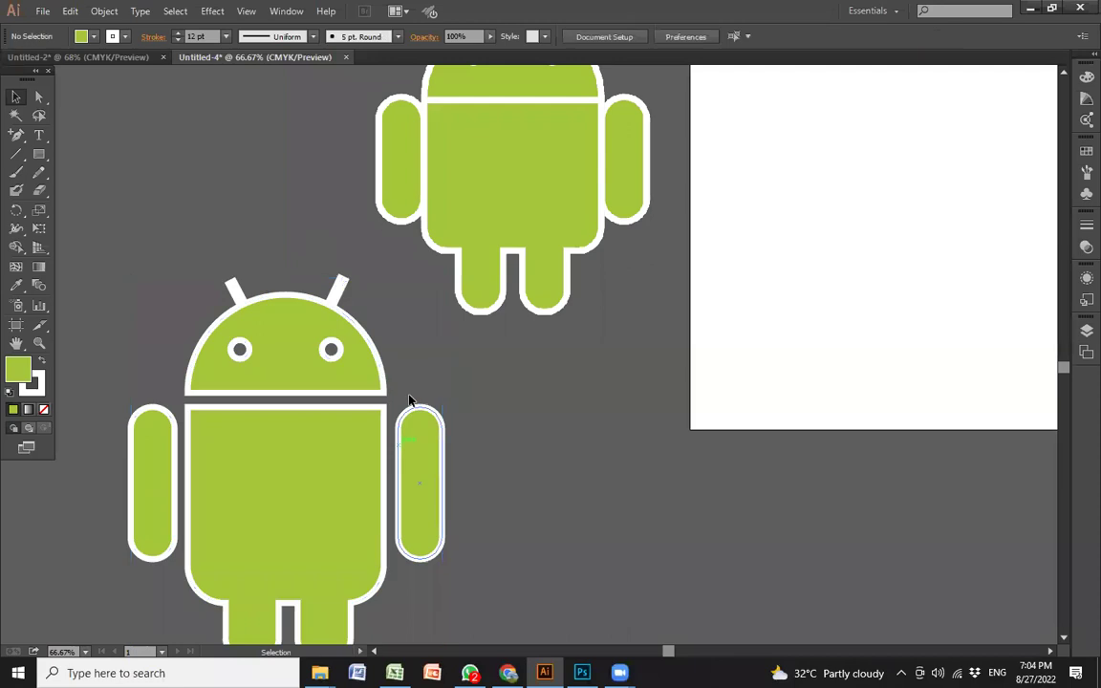
key(ctrl+z)
- Move the selected robot back onto the white artboard beside the reference image
key(z)
alt+click(573, 410)
key(v)
drag(219, 409, 612, 311)
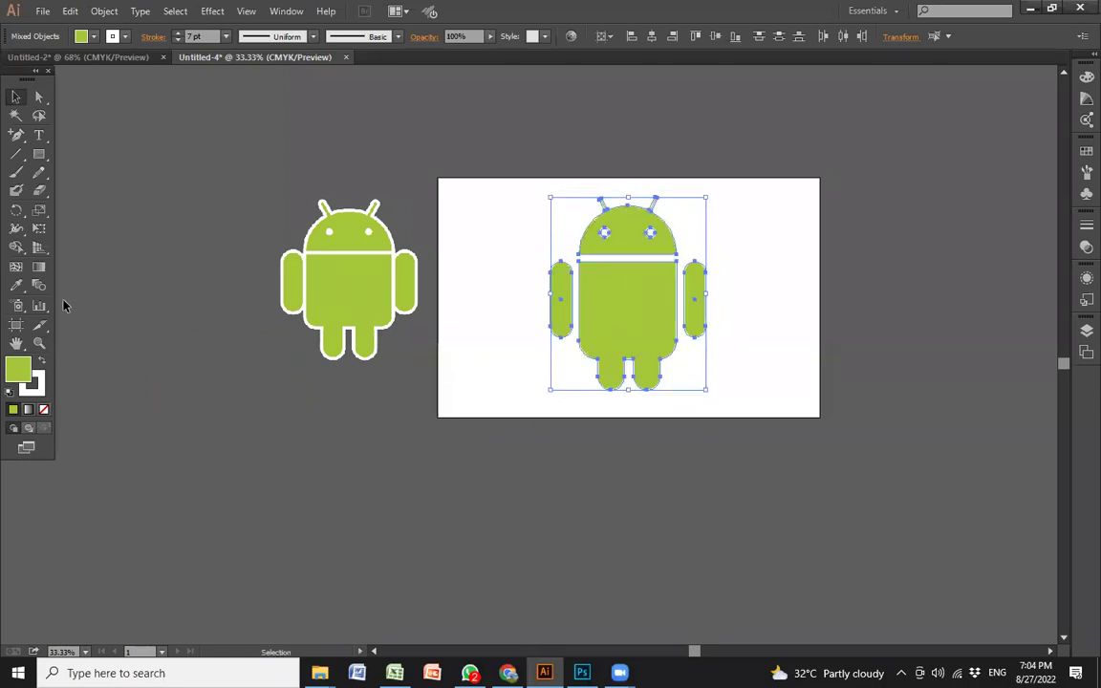
- Narrow the artboard from both sides so it closely frames the robot, and leave artboard editing
click(16, 324)
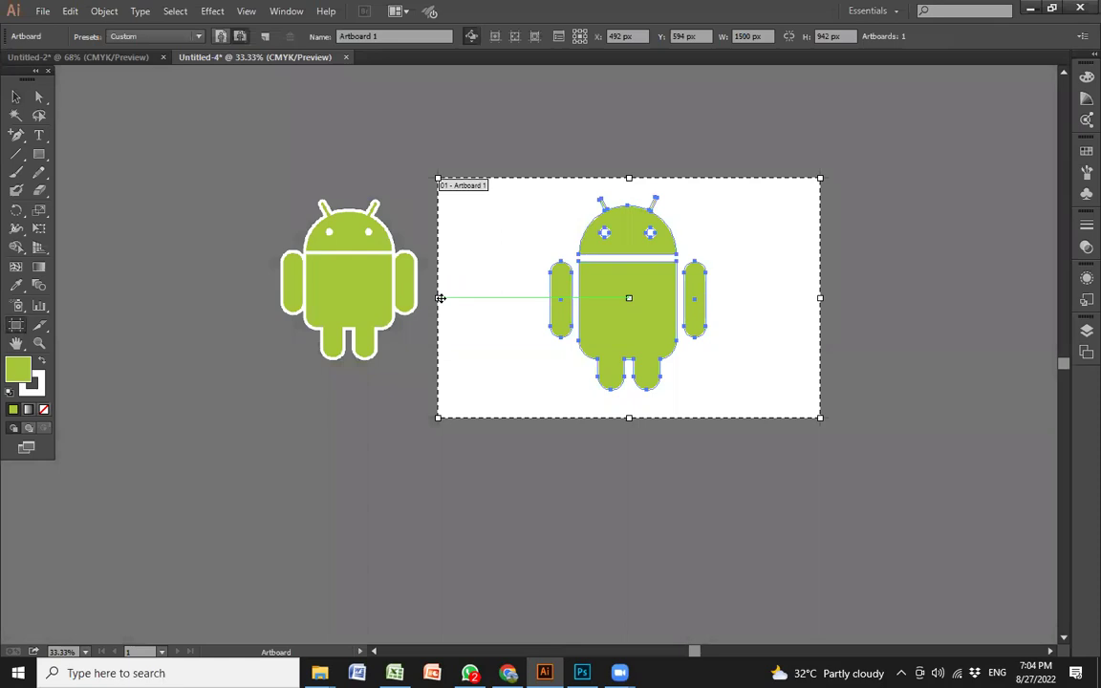
drag(441, 298, 519, 298)
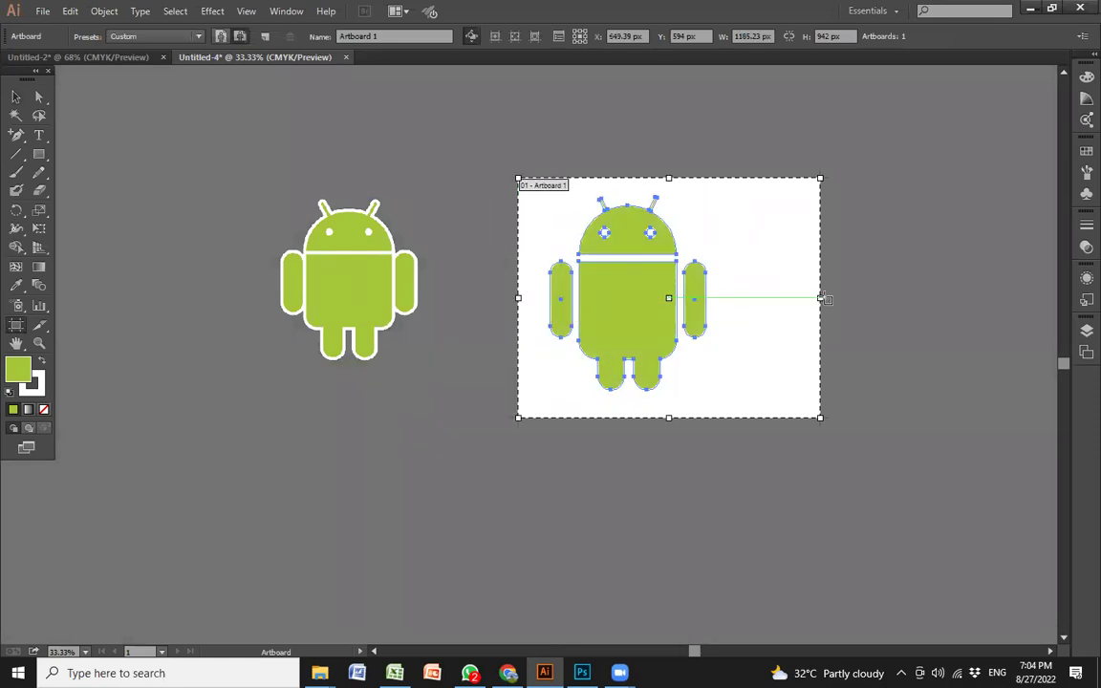
drag(820, 299, 747, 298)
key(v)
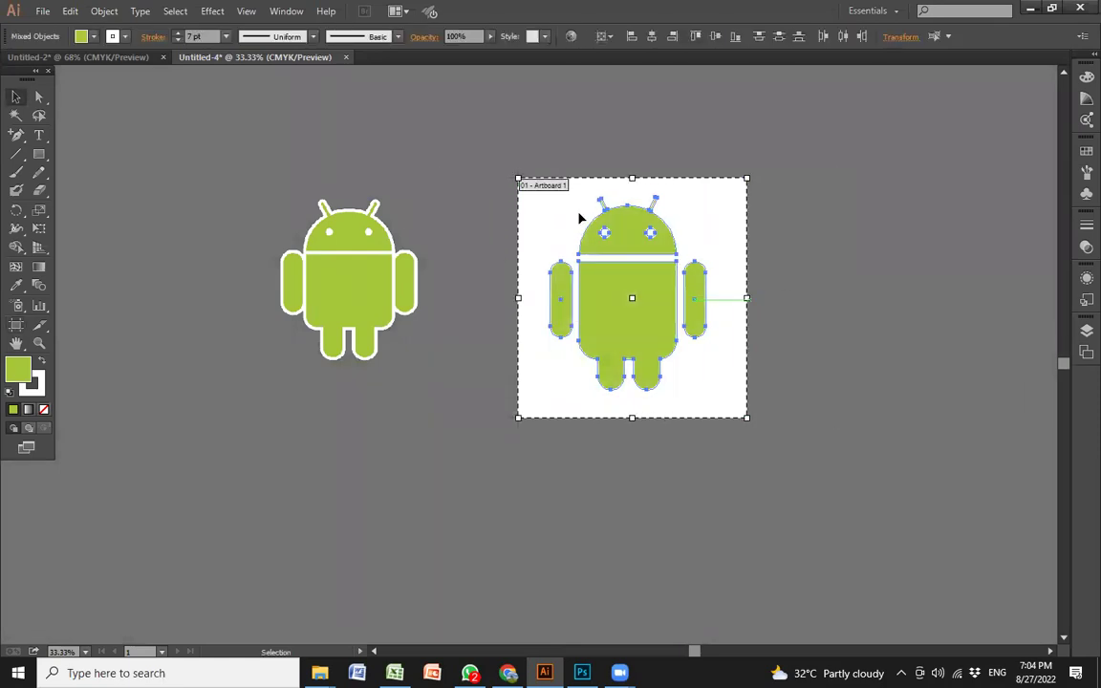
key(ctrl+0)
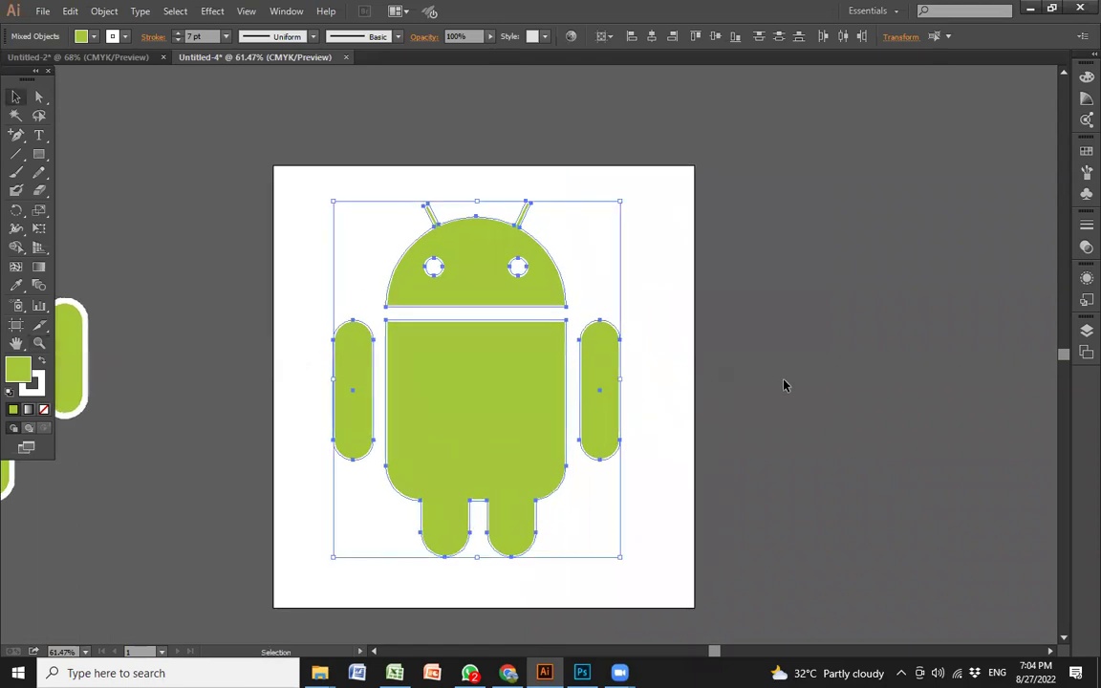
- Deselect the robot and examine it against the reference image at several magnifications
key(z)
alt+click(548, 307)
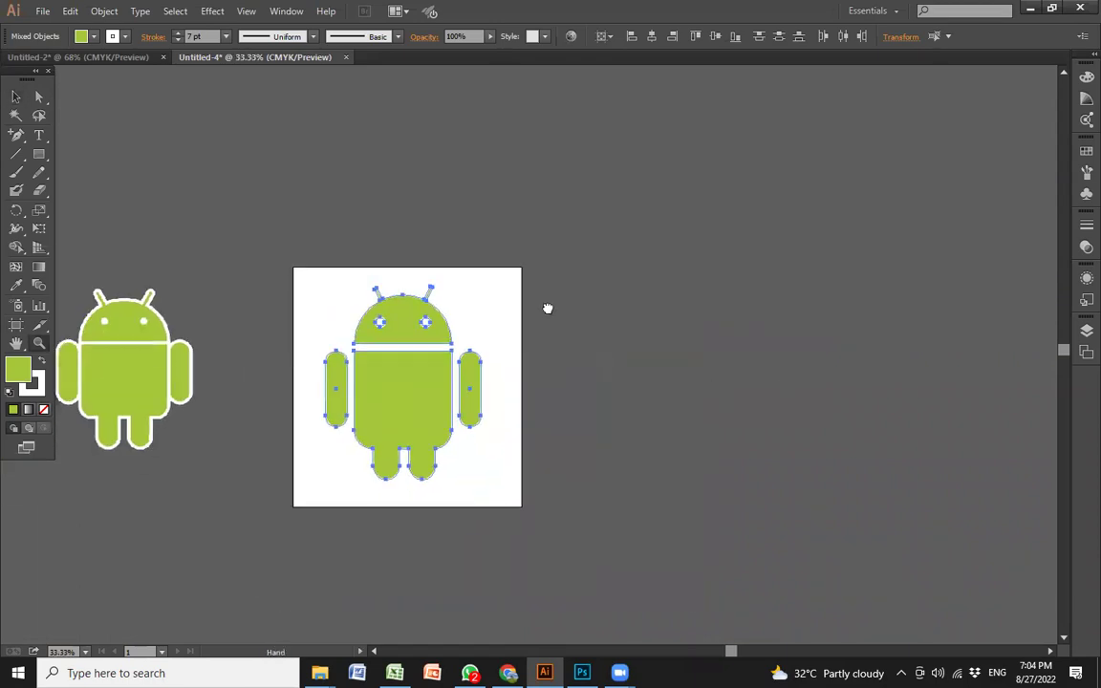
key(v)
click(516, 449)
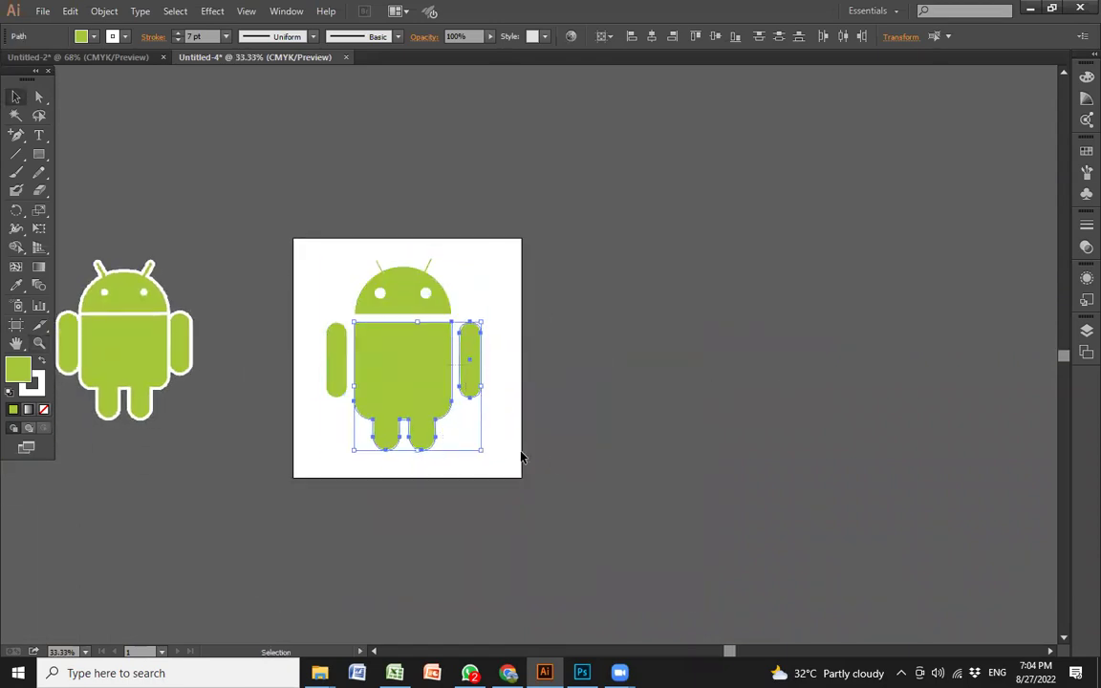
drag(472, 455, 277, 588)
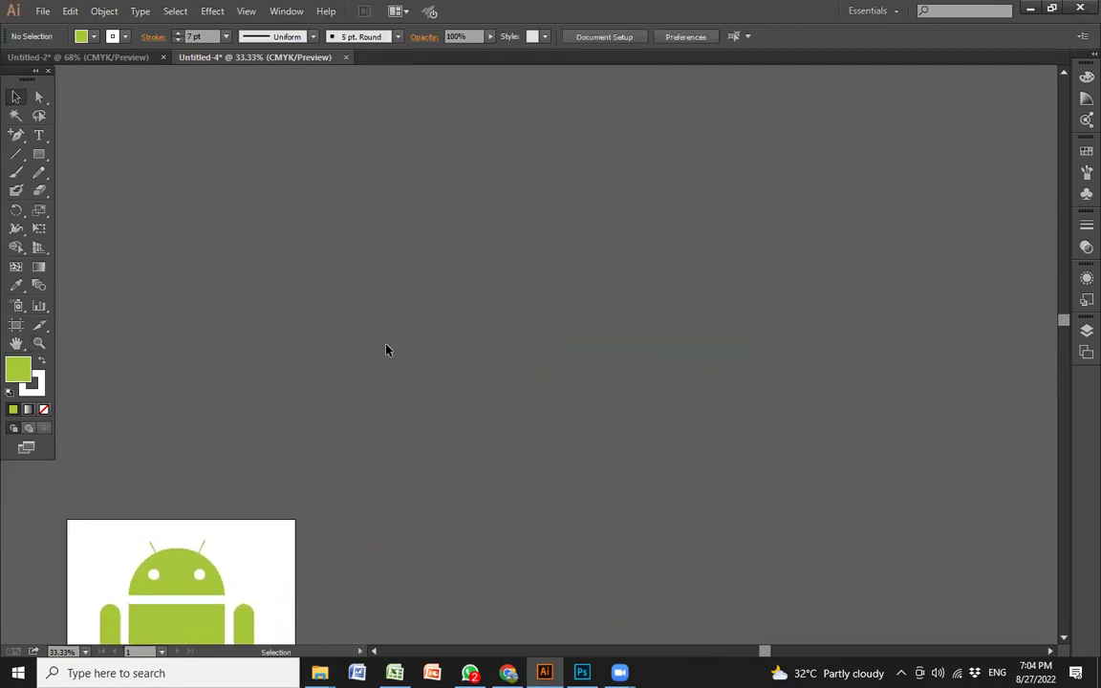
key(a)
key(ctrl+0)
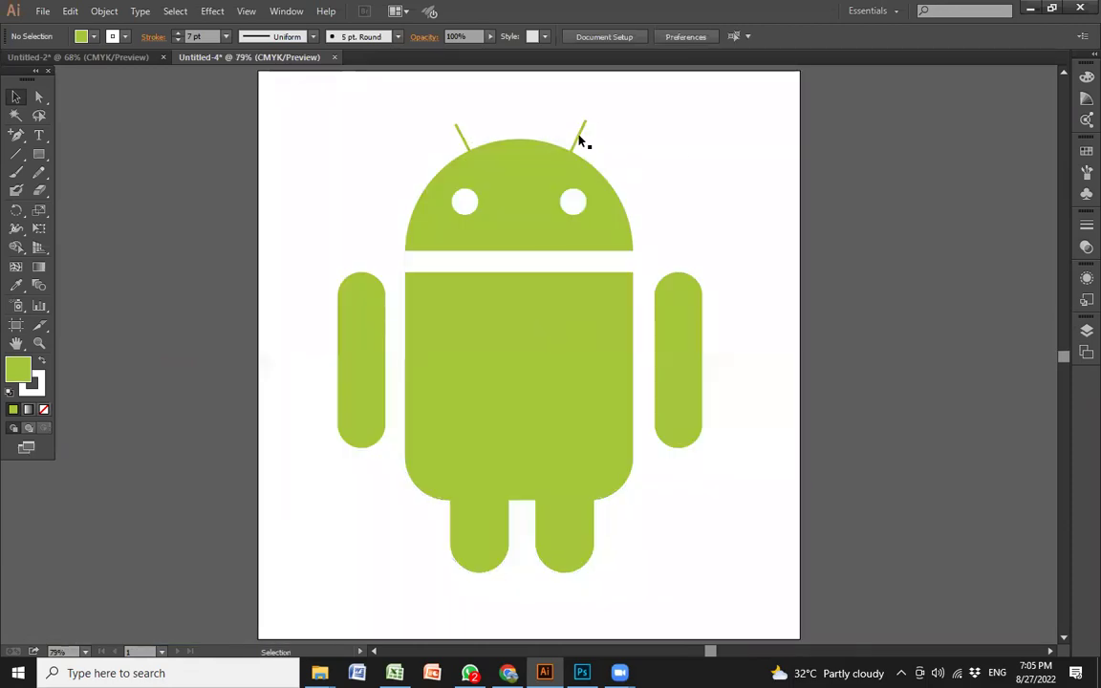
key(ctrl+minus)
key(ctrl+minus)
key(ctrl+minus)
key(ctrl+minus)
key(ctrl+minus)
key(ctrl+minus)
key(ctrl+minus)
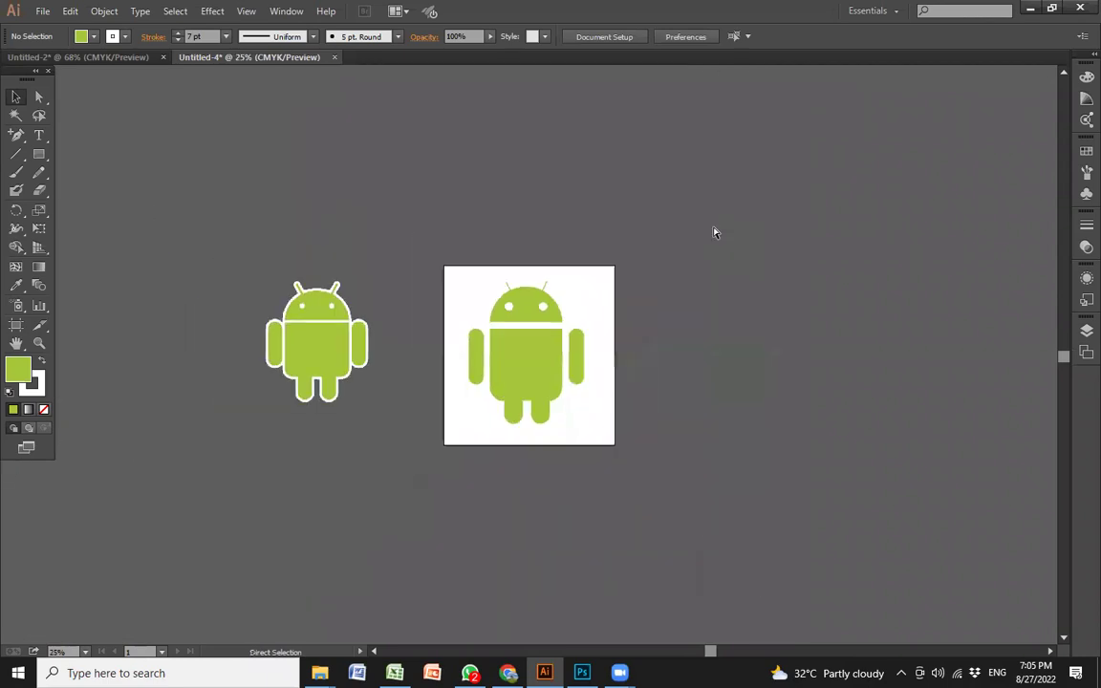
key(ctrl+minus)
key(ctrl+plus)
key(ctrl+plus)
key(ctrl+plus)
key(ctrl+plus)
key(ctrl+plus)
key(ctrl+plus)
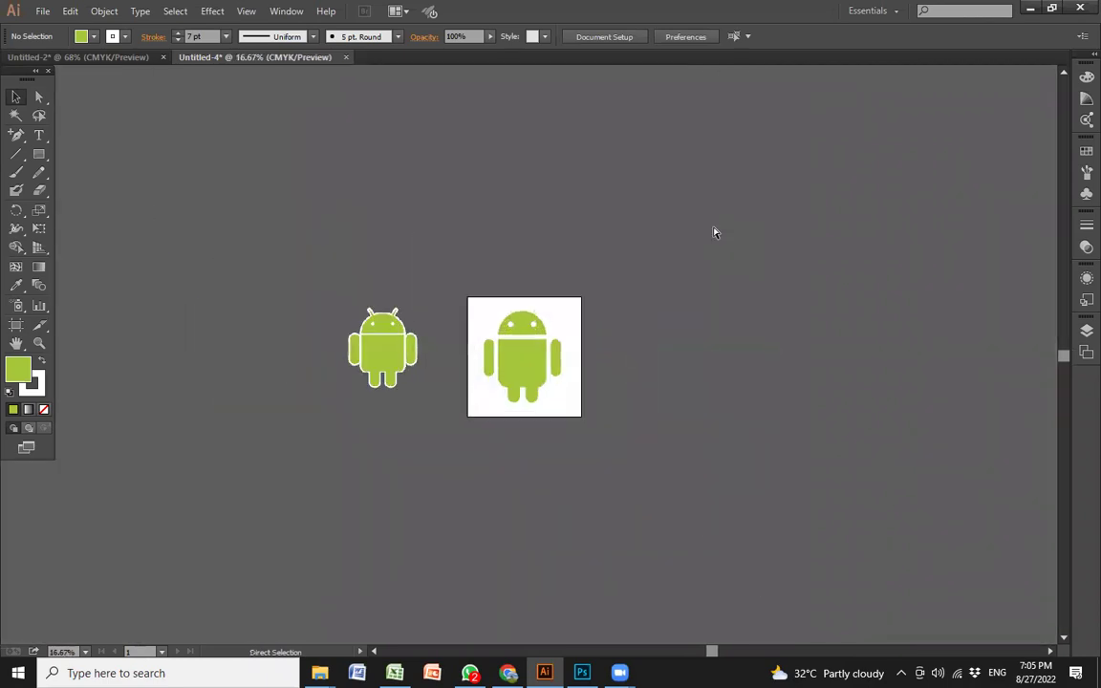
key(ctrl+plus)
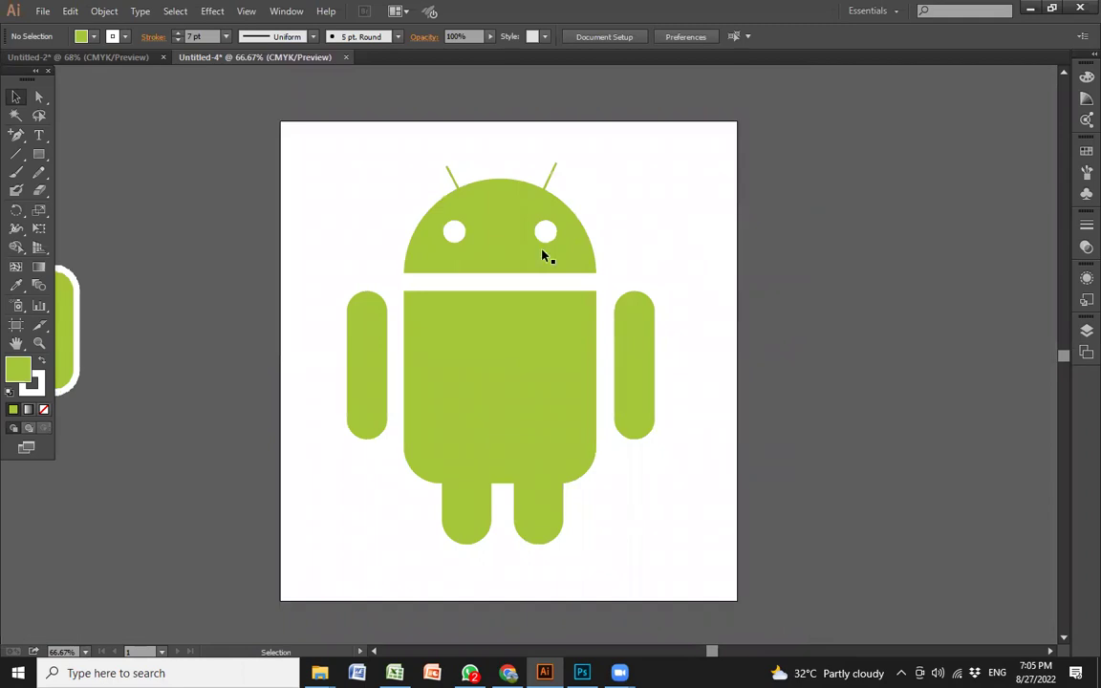
- Export the logo to the Desktop as a JPEG named "andriod logo" with Use Artboards enabled
click(43, 10)
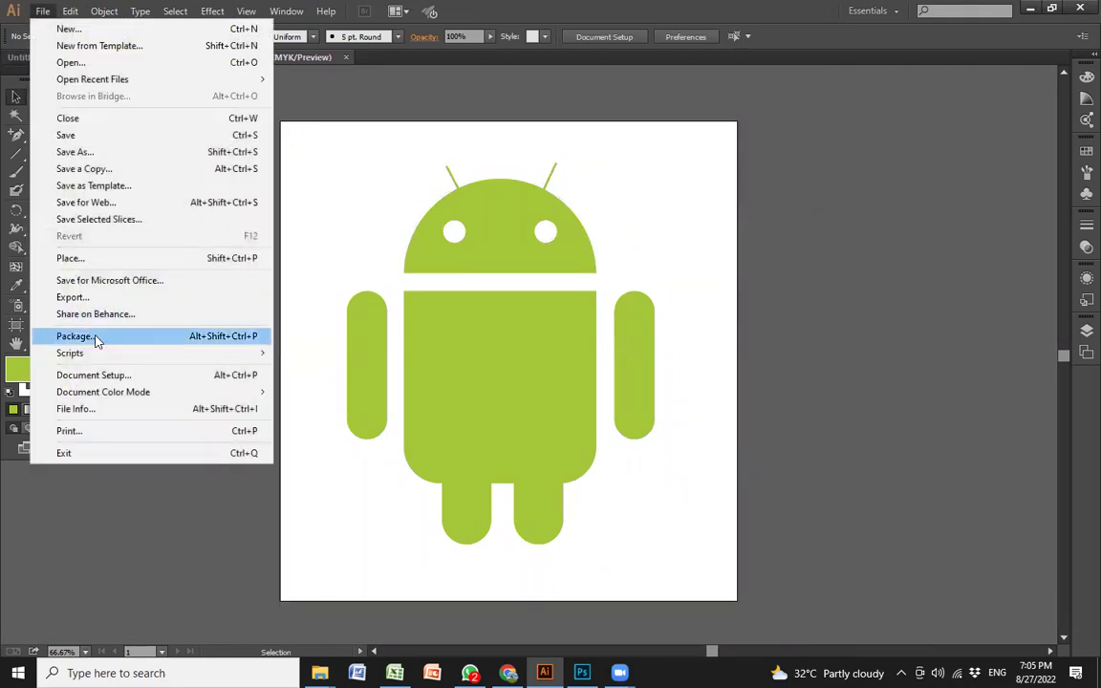
click(84, 300)
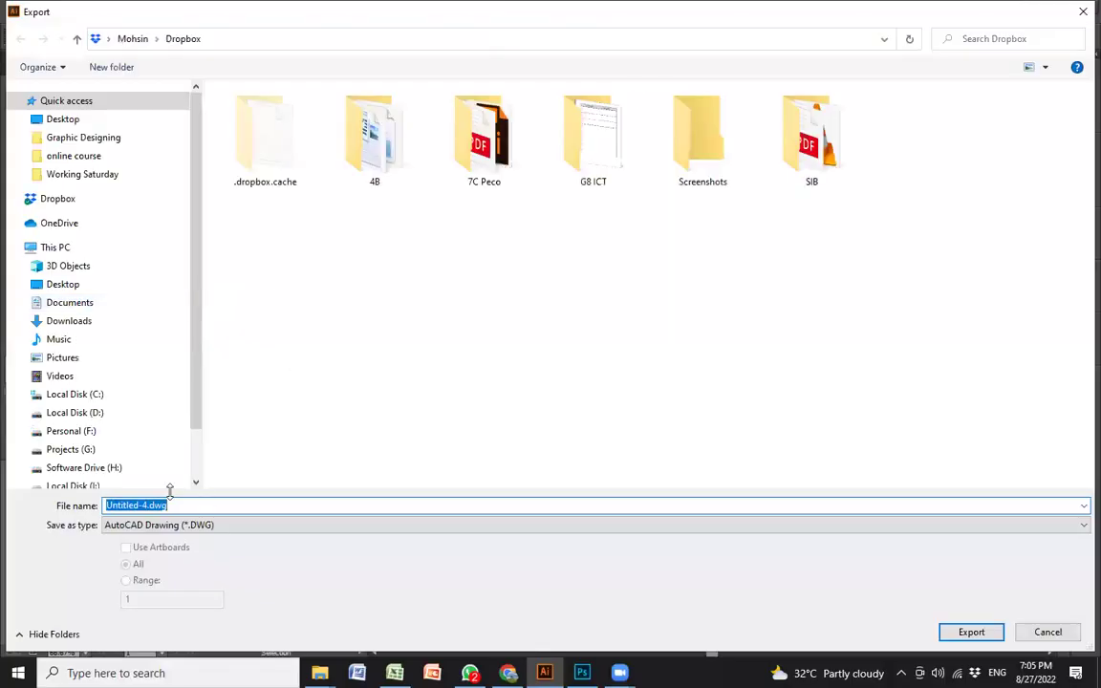
click(169, 525)
click(191, 424)
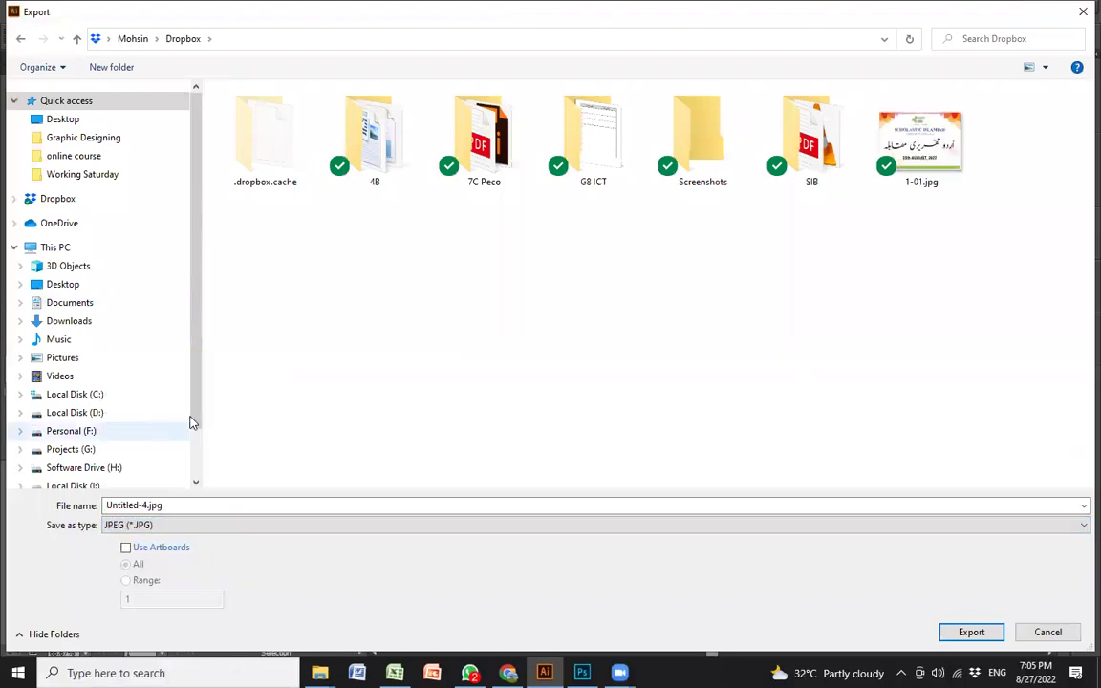
click(63, 120)
double_click(177, 503)
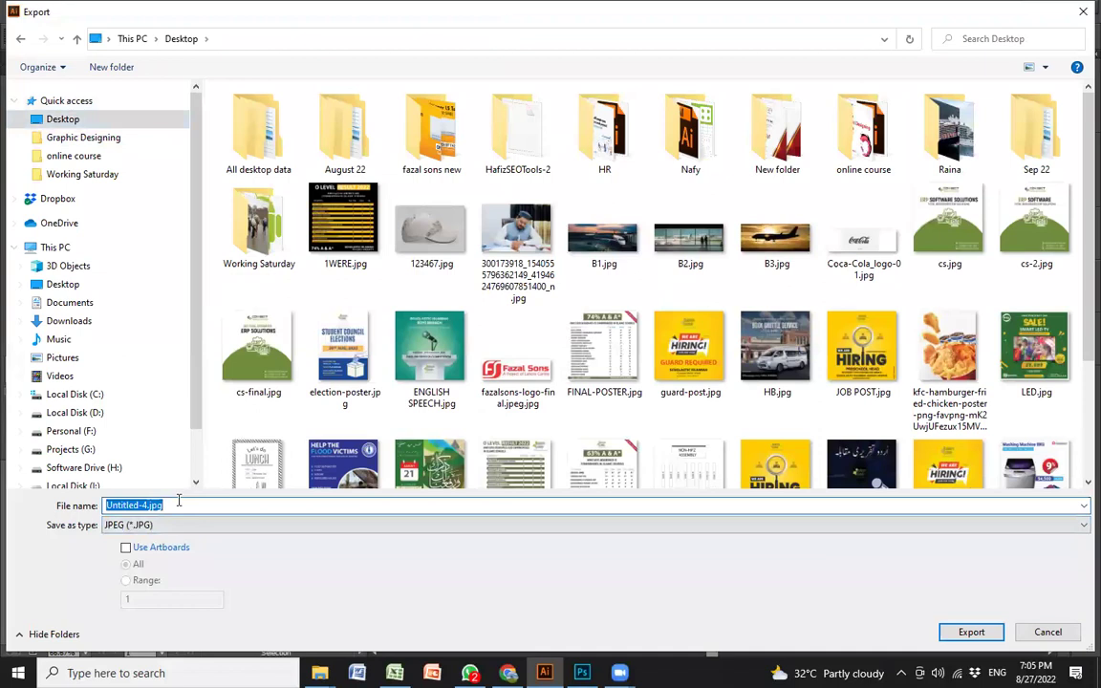
text(andriod logo)
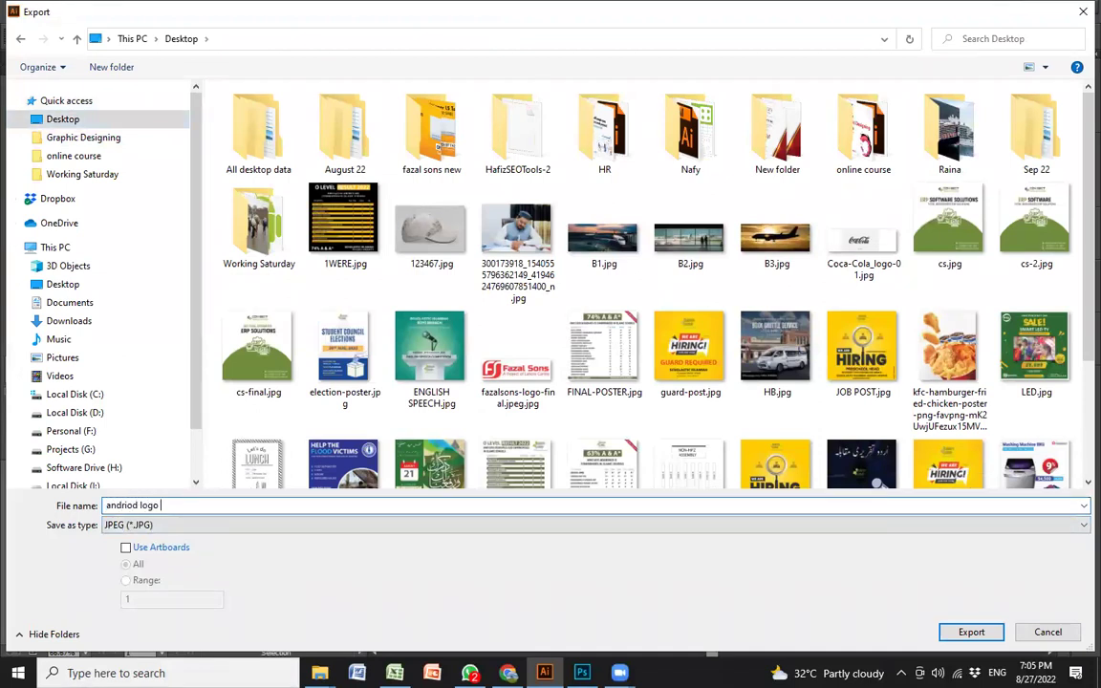
click(126, 547)
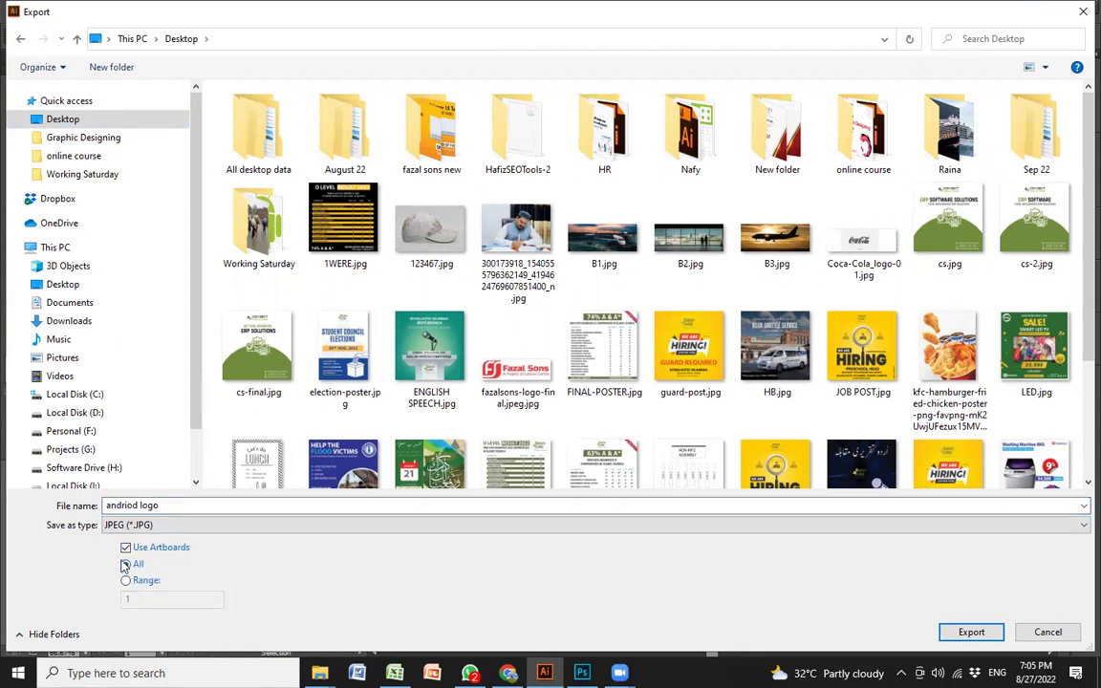
click(971, 633)
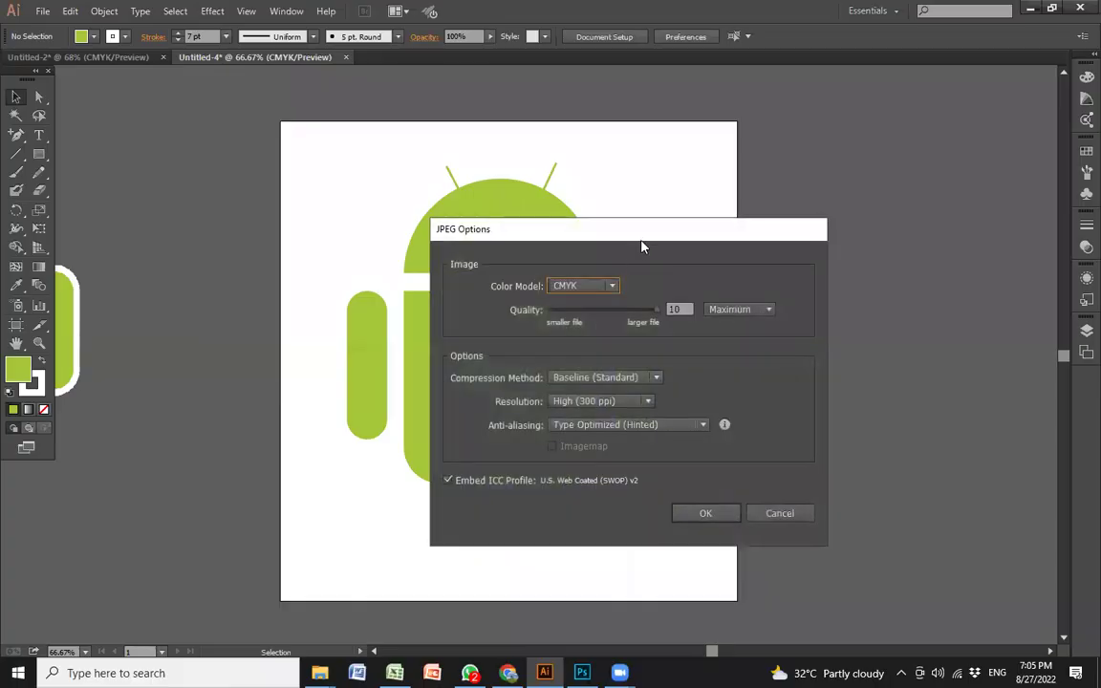
- Set the JPEG export to the RGB color model, Maximum quality 10 and High (300 ppi) resolution, and complete the export
drag(644, 241, 843, 252)
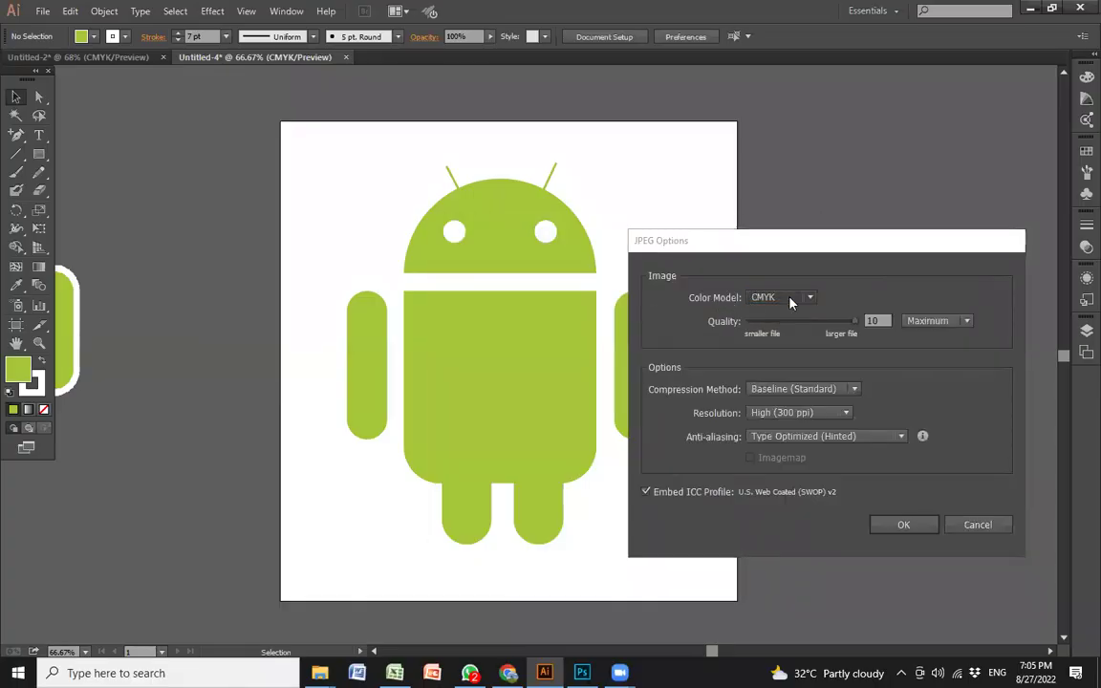
click(779, 303)
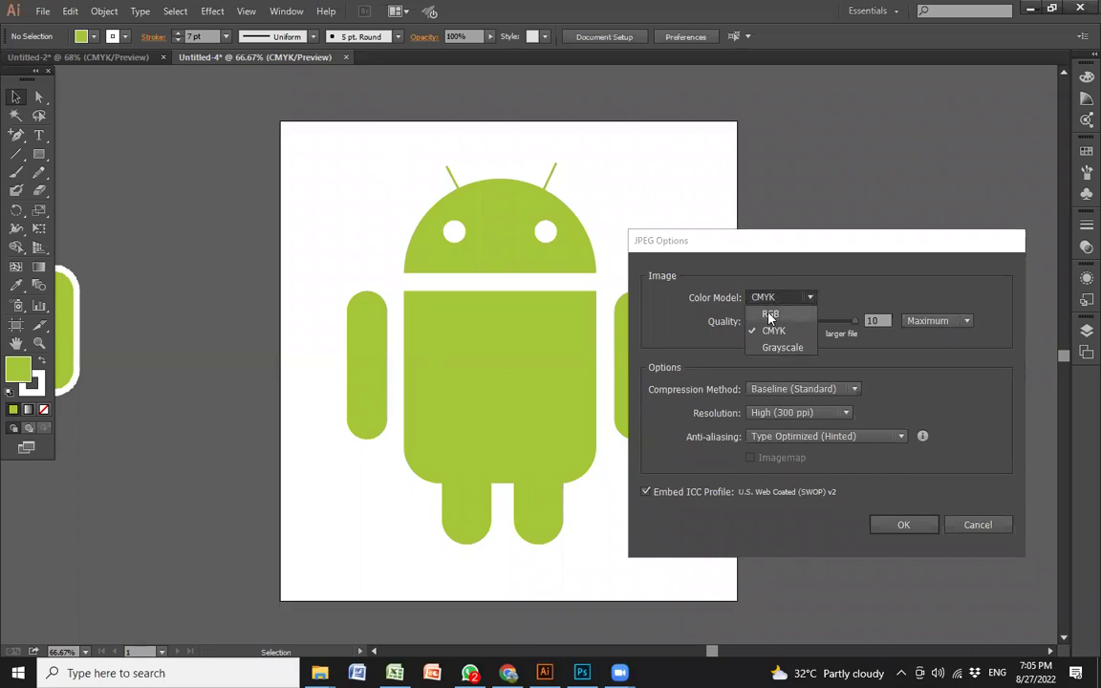
click(782, 316)
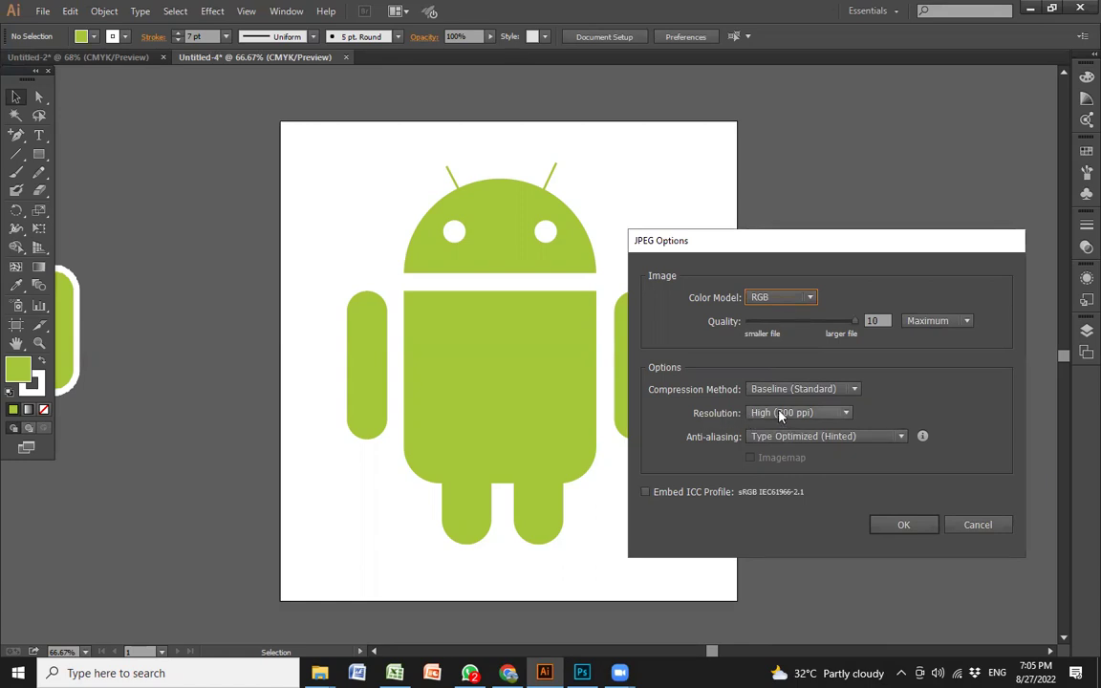
click(832, 413)
click(794, 462)
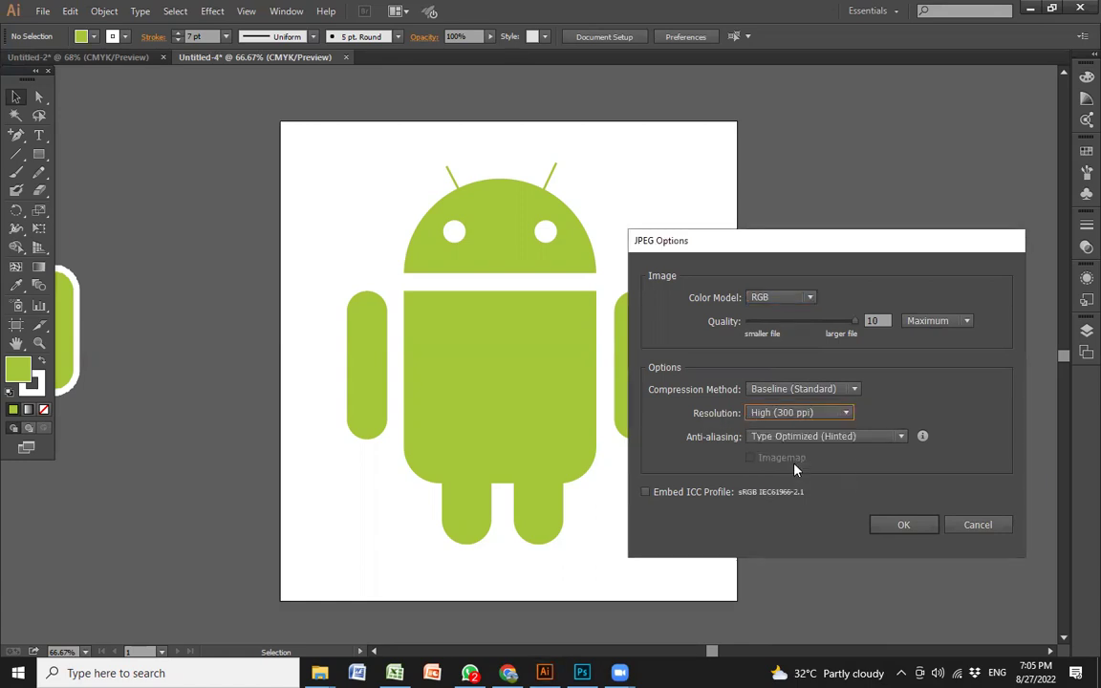
click(815, 406)
click(791, 462)
mouse_move(853, 330)
mouse_down()
mouse_move(730, 329)
mouse_move(851, 333)
mouse_up()
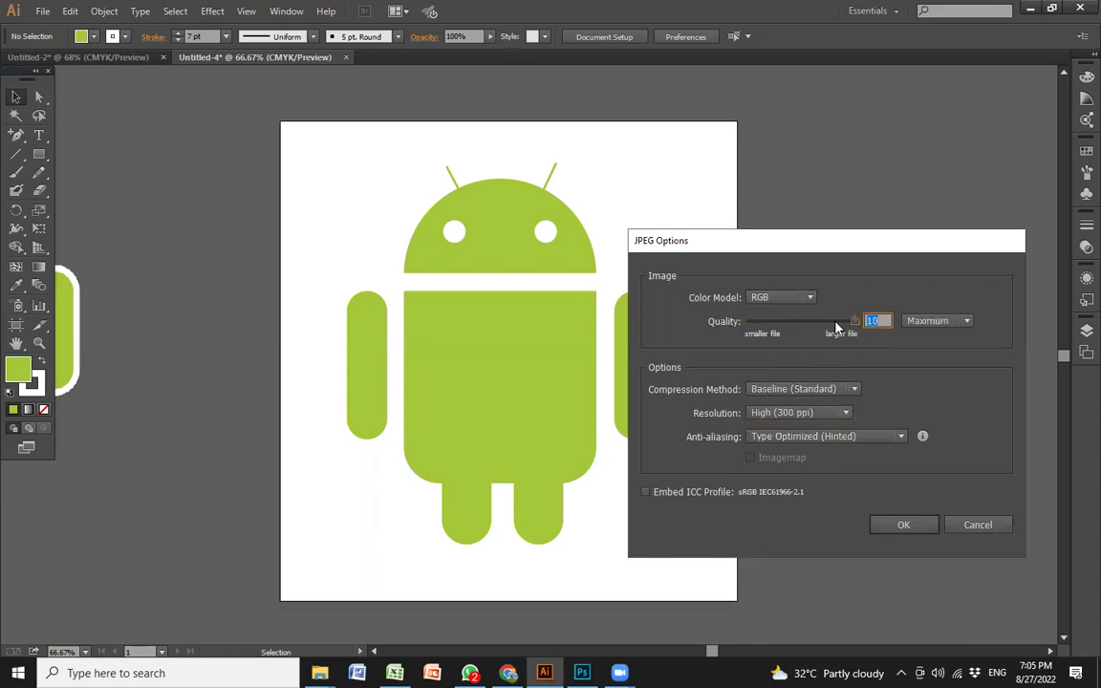
click(904, 525)
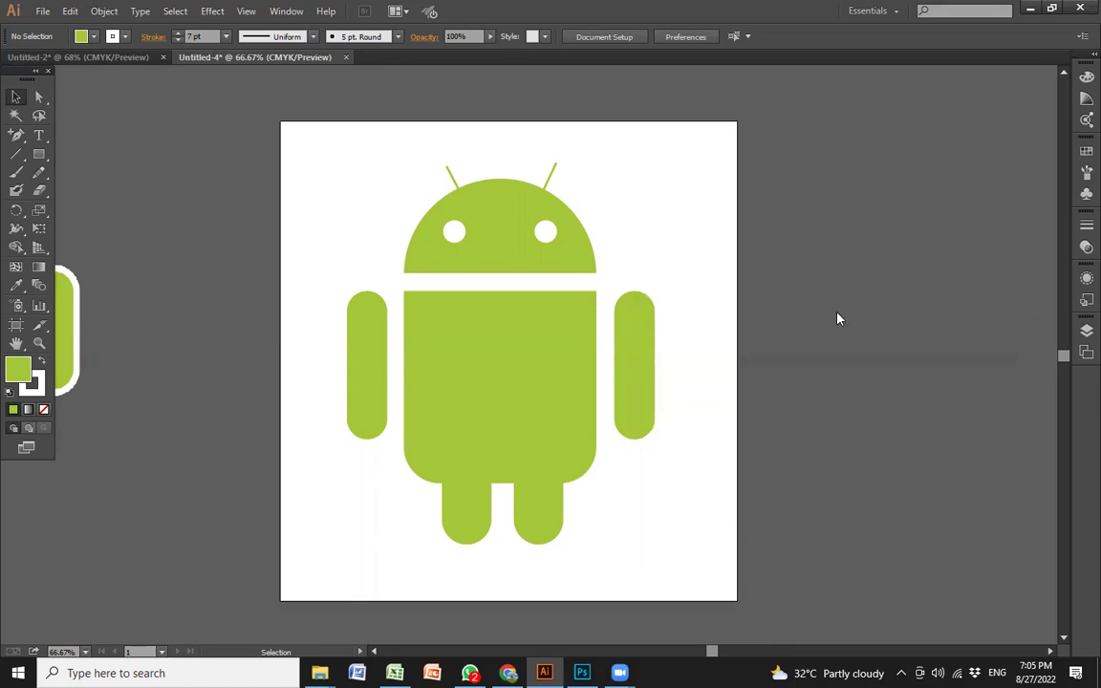
- Switch to the desktop, open the exported "andriod logo-01.jpg" to examine it, and close the image viewer
click(1030, 7)
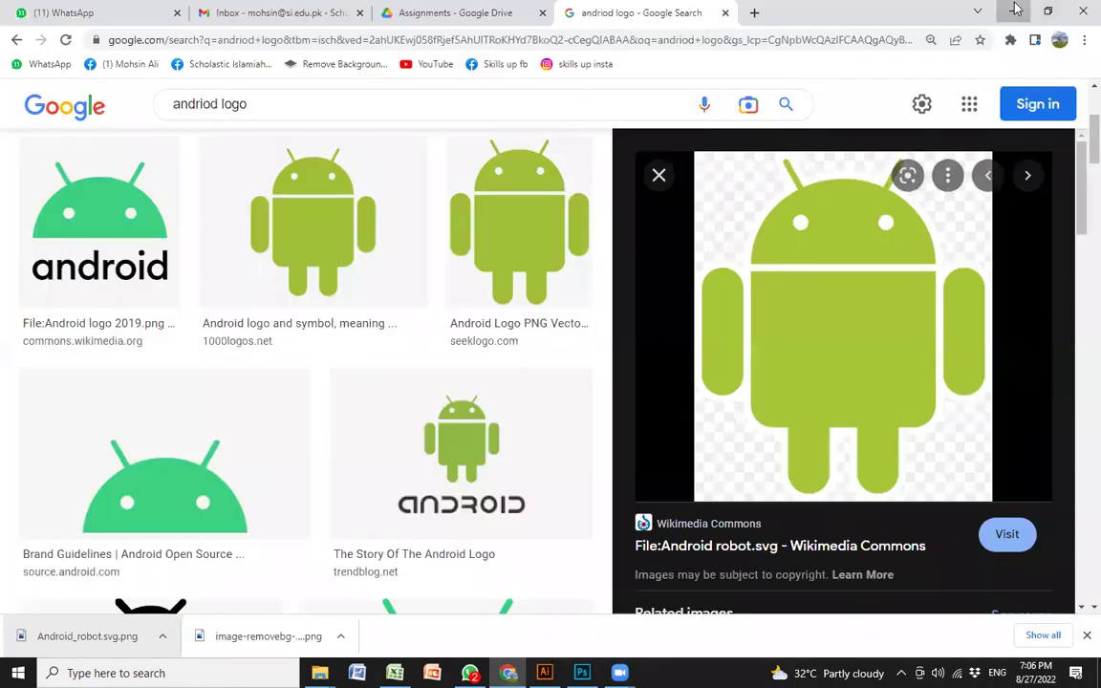
click(1009, 7)
double_click(372, 413)
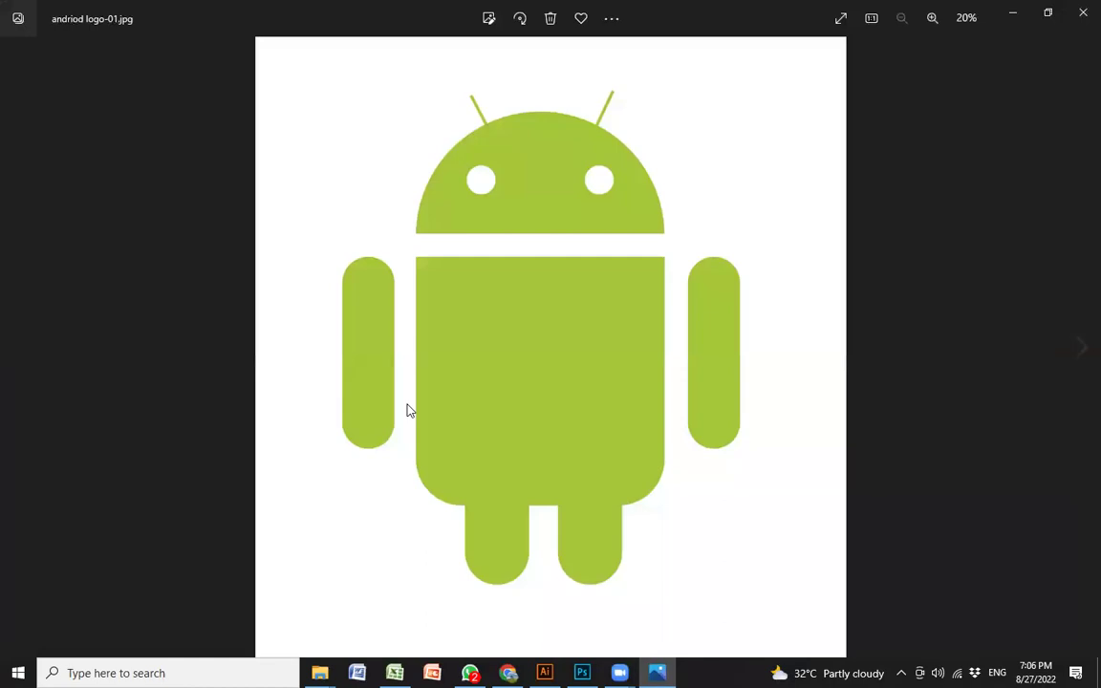
key(alt+F4)
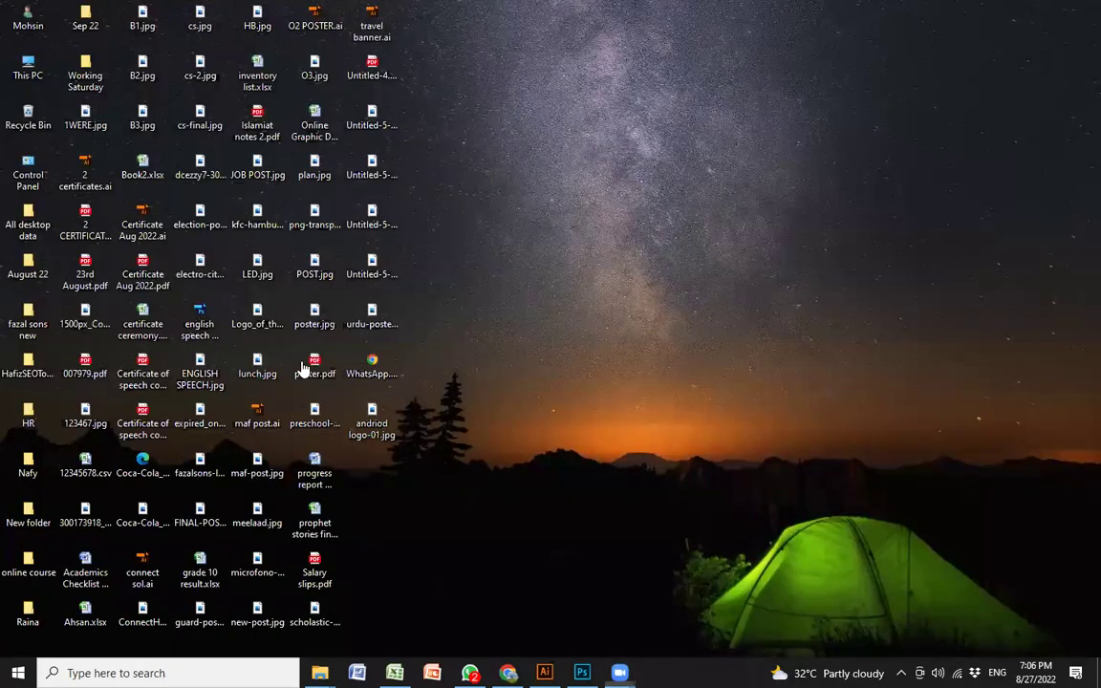
- Switch to WhatsApp Web in Chrome and send "andriod logo-01.jpg" from the Desktop as a photo to the "Graphics Batch 2" group
key(alt+Tab)
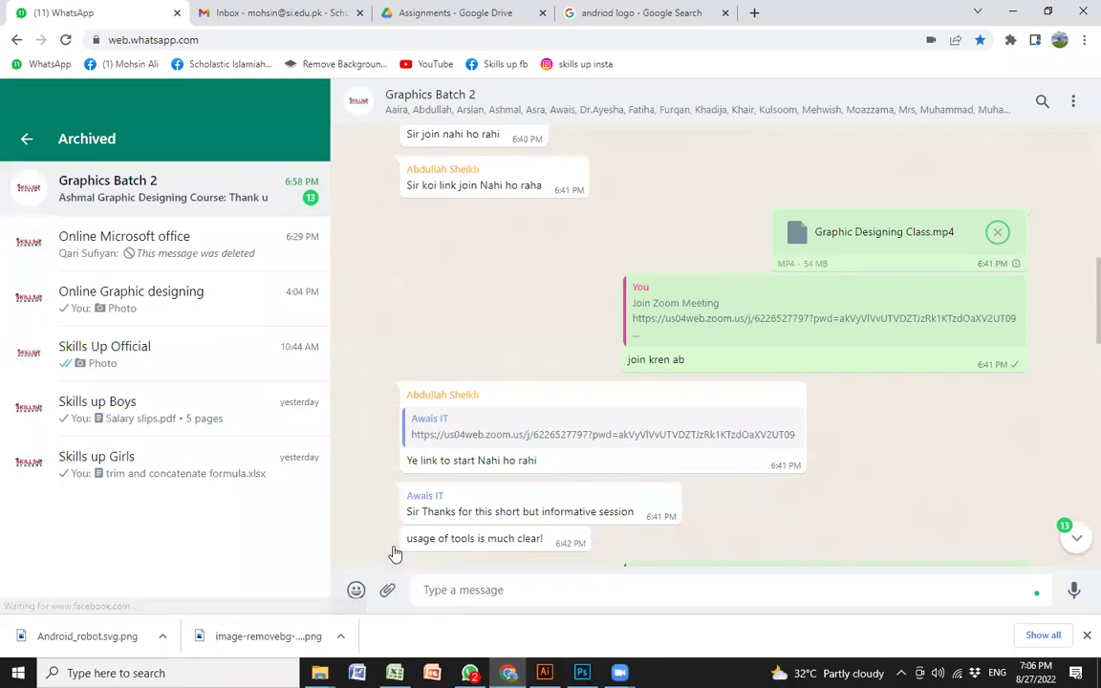
click(387, 589)
click(389, 543)
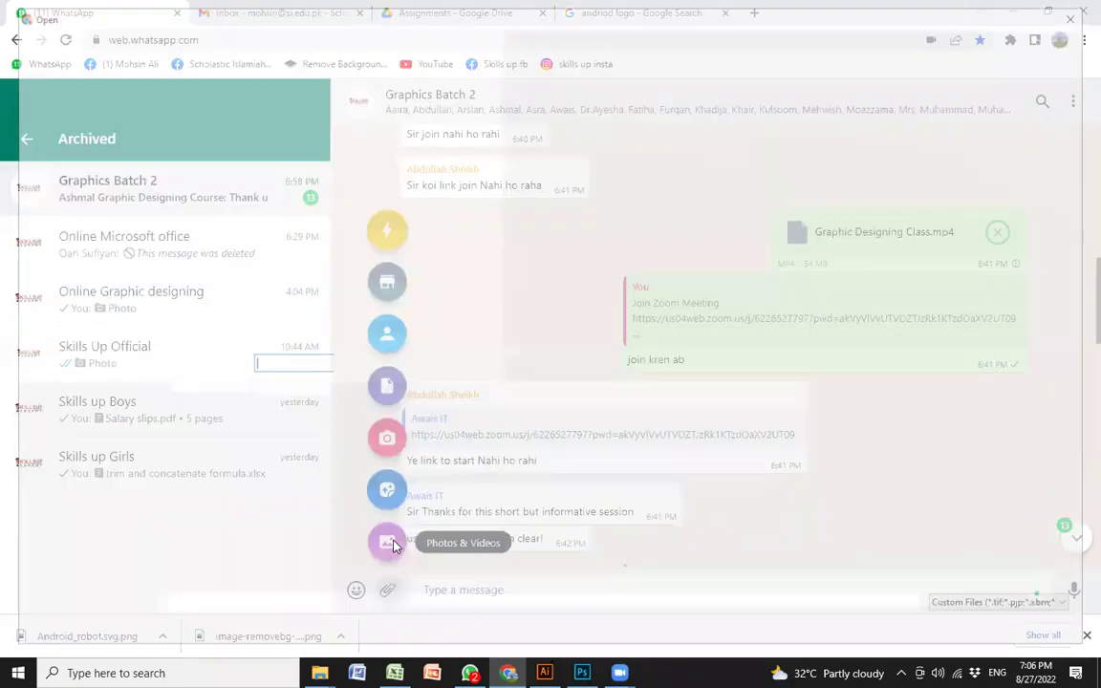
click(84, 118)
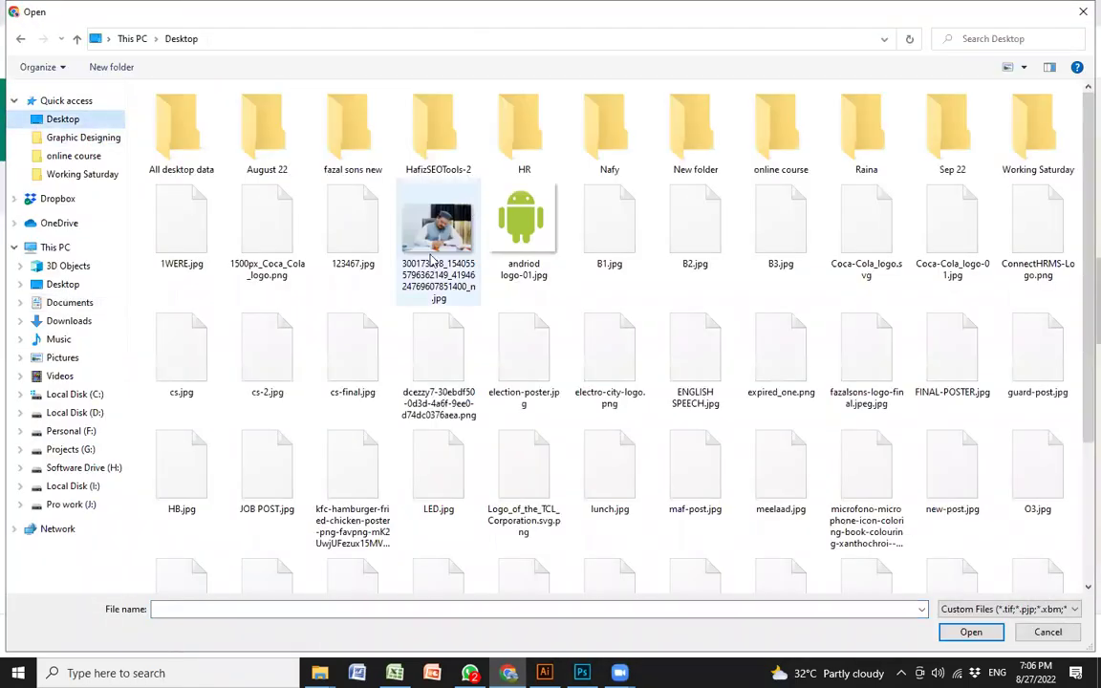
click(522, 234)
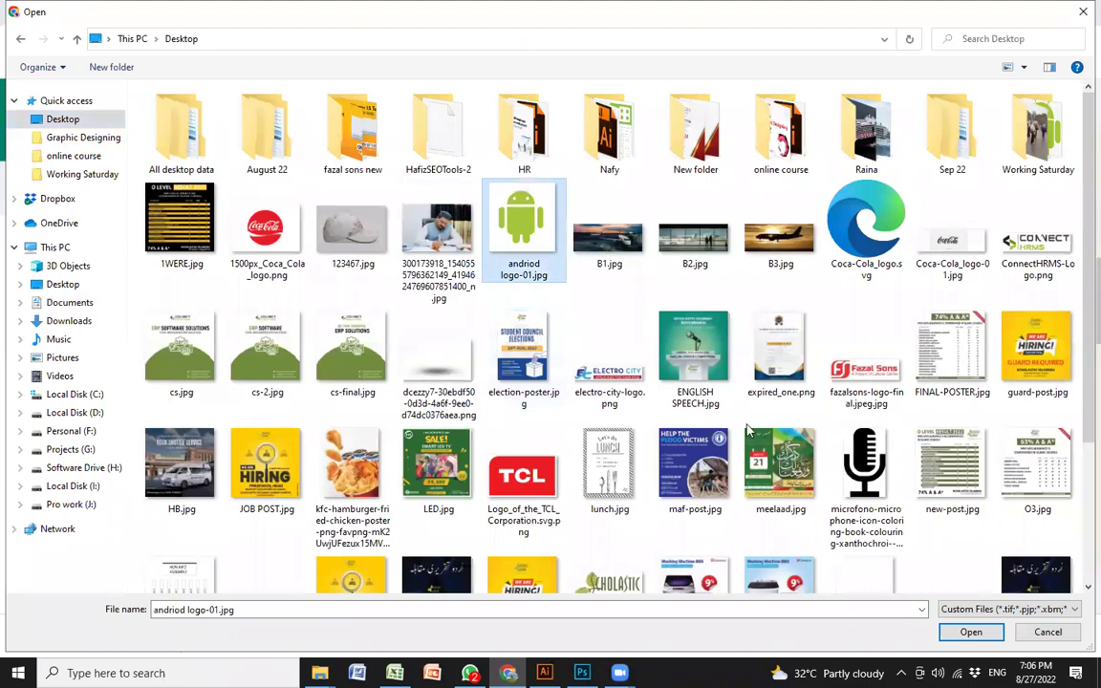
click(970, 632)
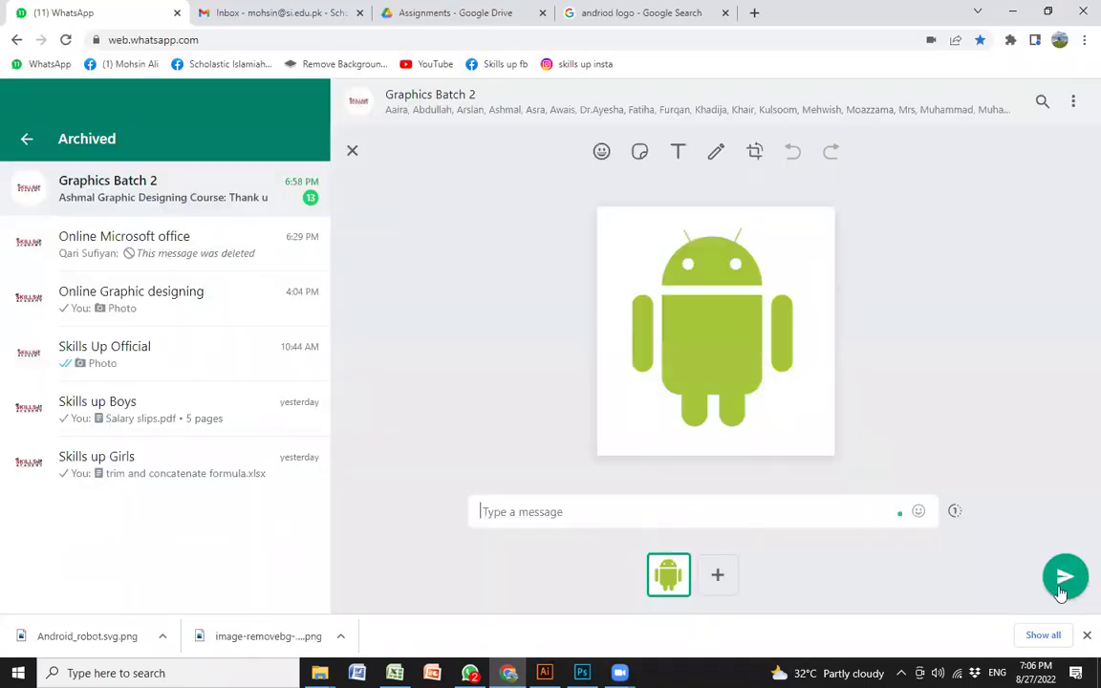
click(1065, 578)
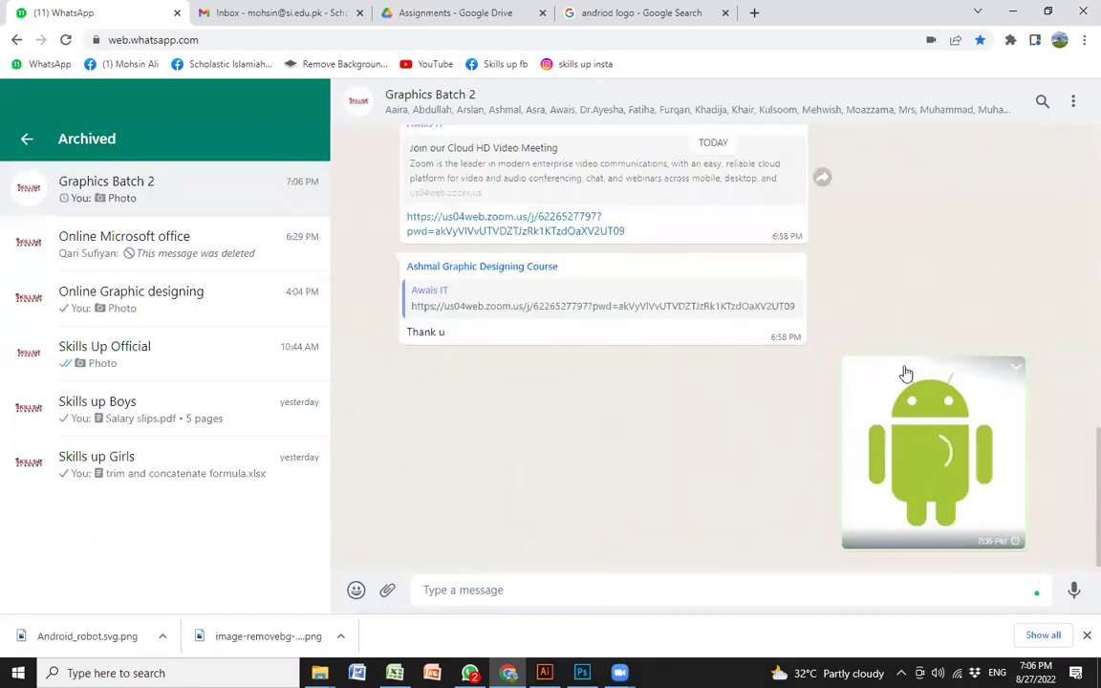
click(1013, 14)
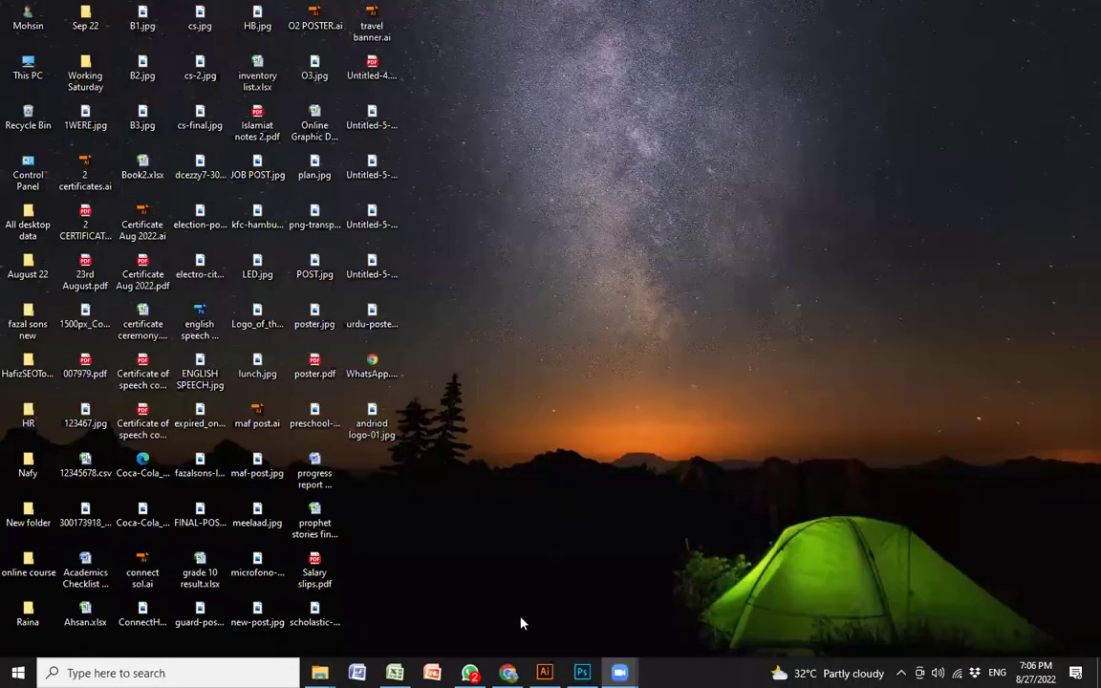
mouse_move(507, 673)
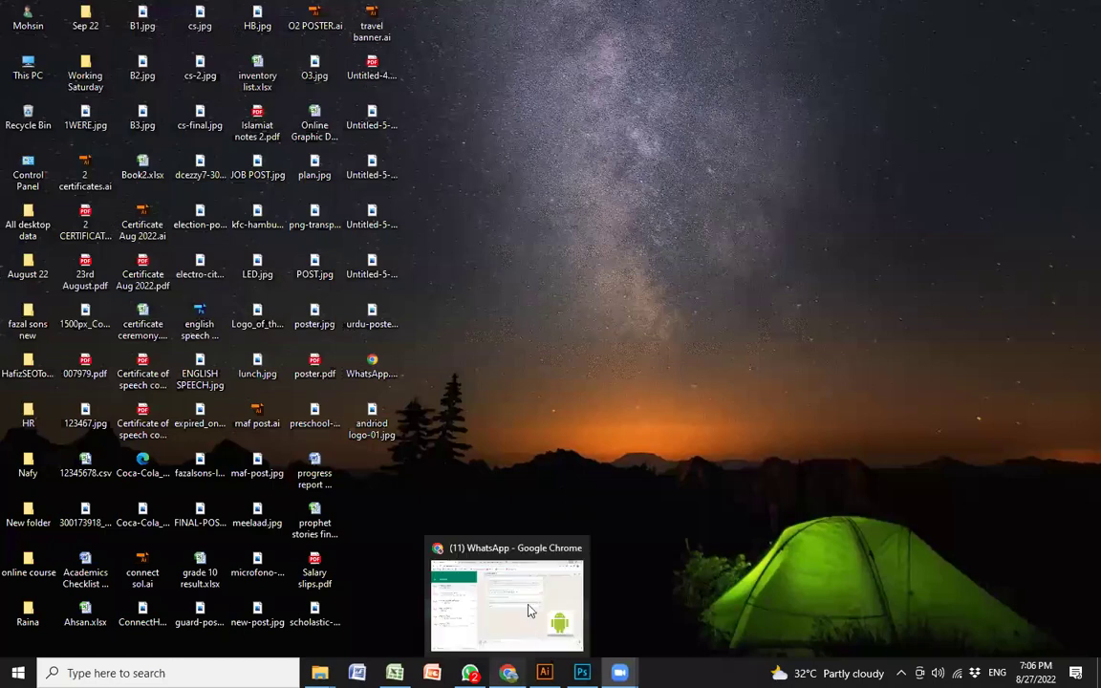
click(523, 595)
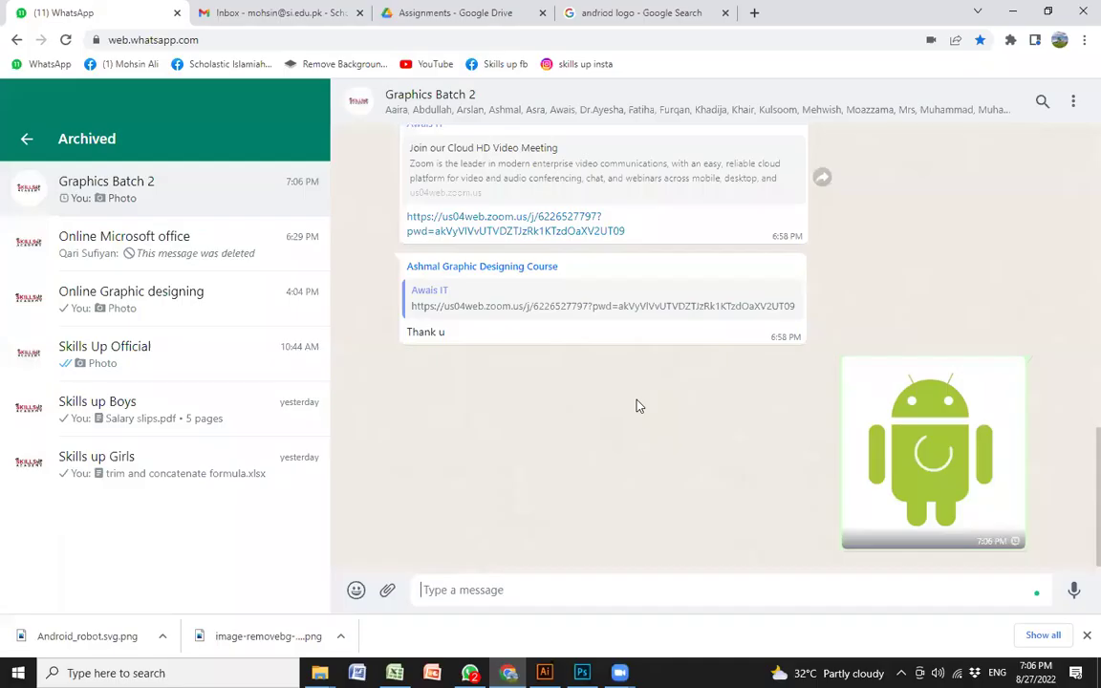